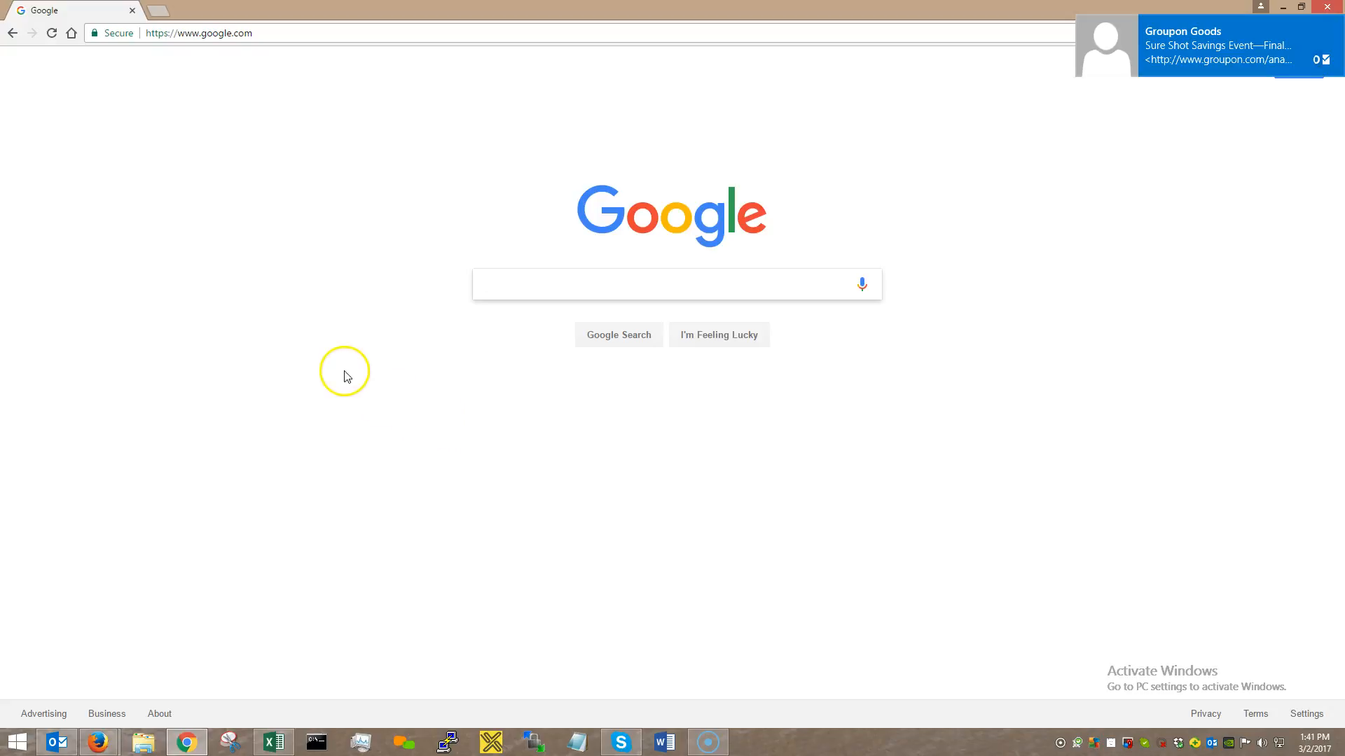
Go to zoiper.com and open the Zoiper 3 download page with Windows detected.
{"action": "left_click", "coordinate": [359, 430]}
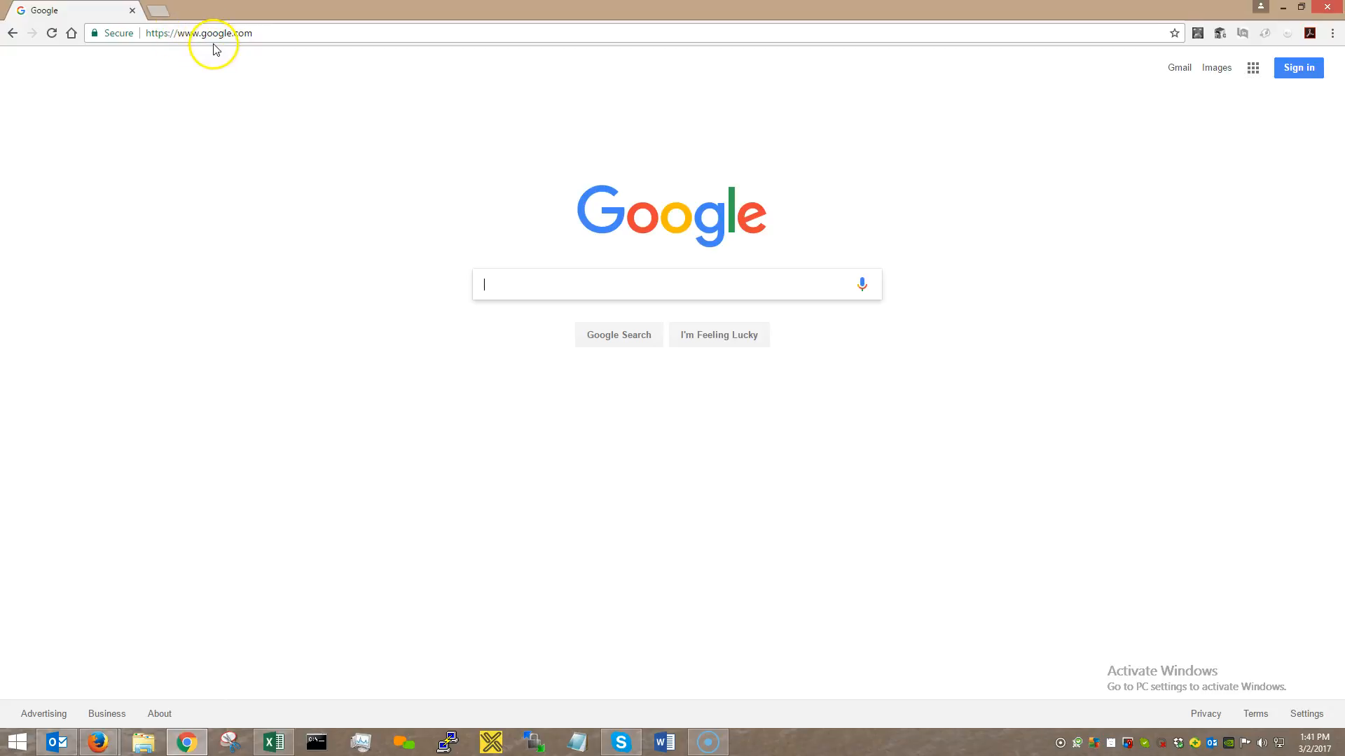
{"action": "left_click", "coordinate": [215, 35]}
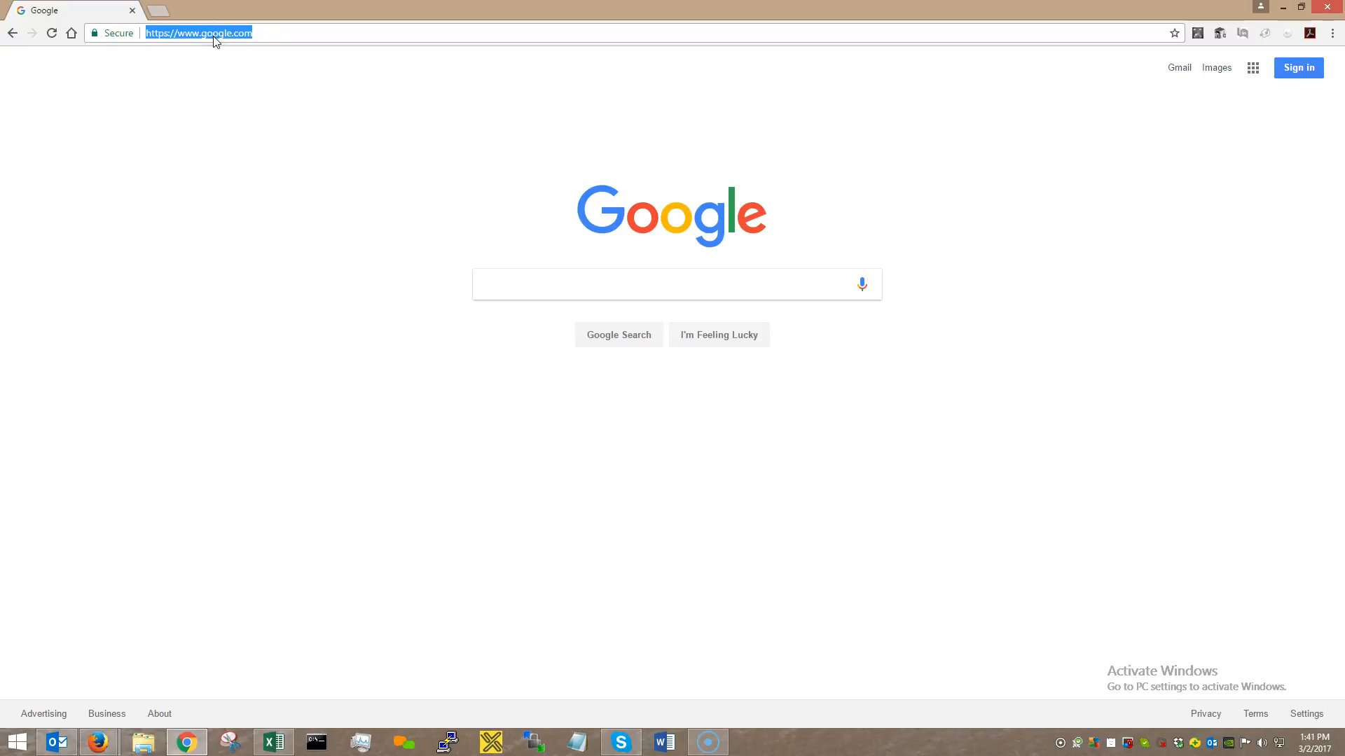
{"action": "type", "text": "zoip"}
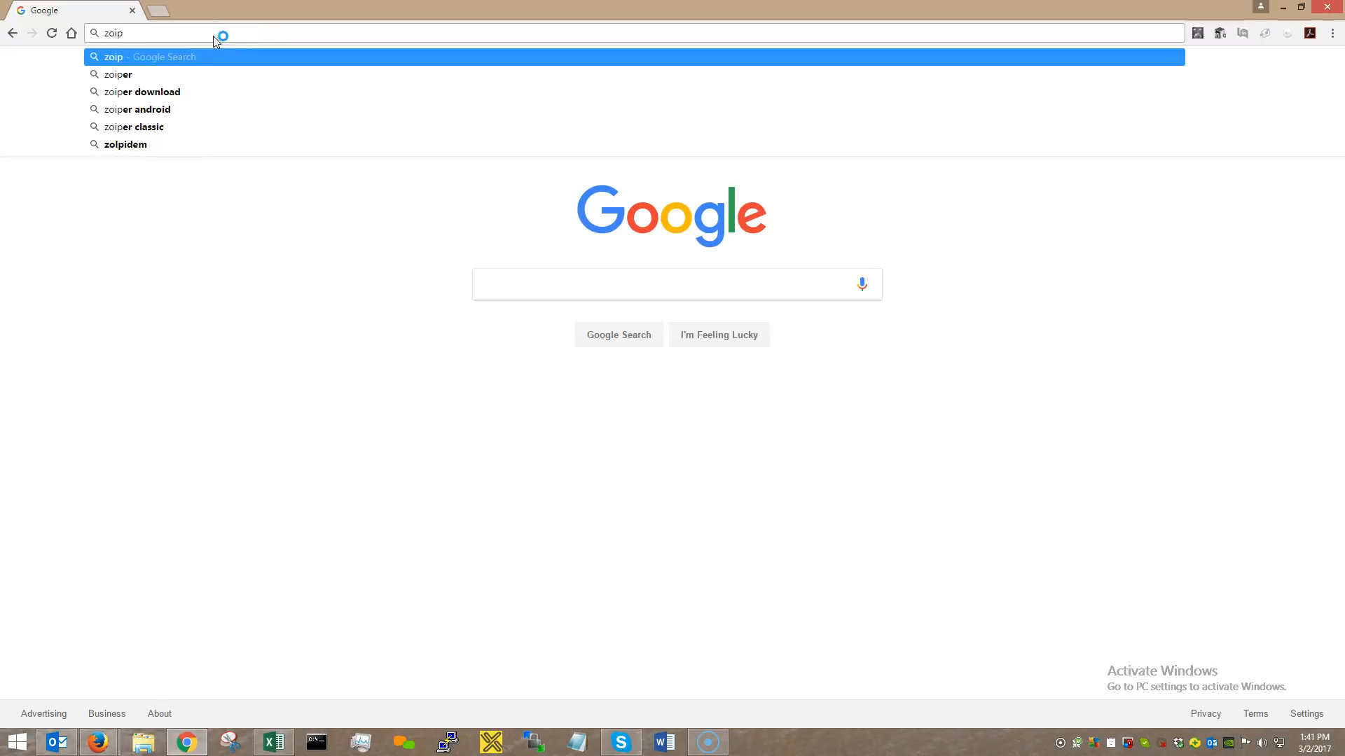
{"action": "type", "text": "er.com"}
{"action": "key", "text": "Return"}
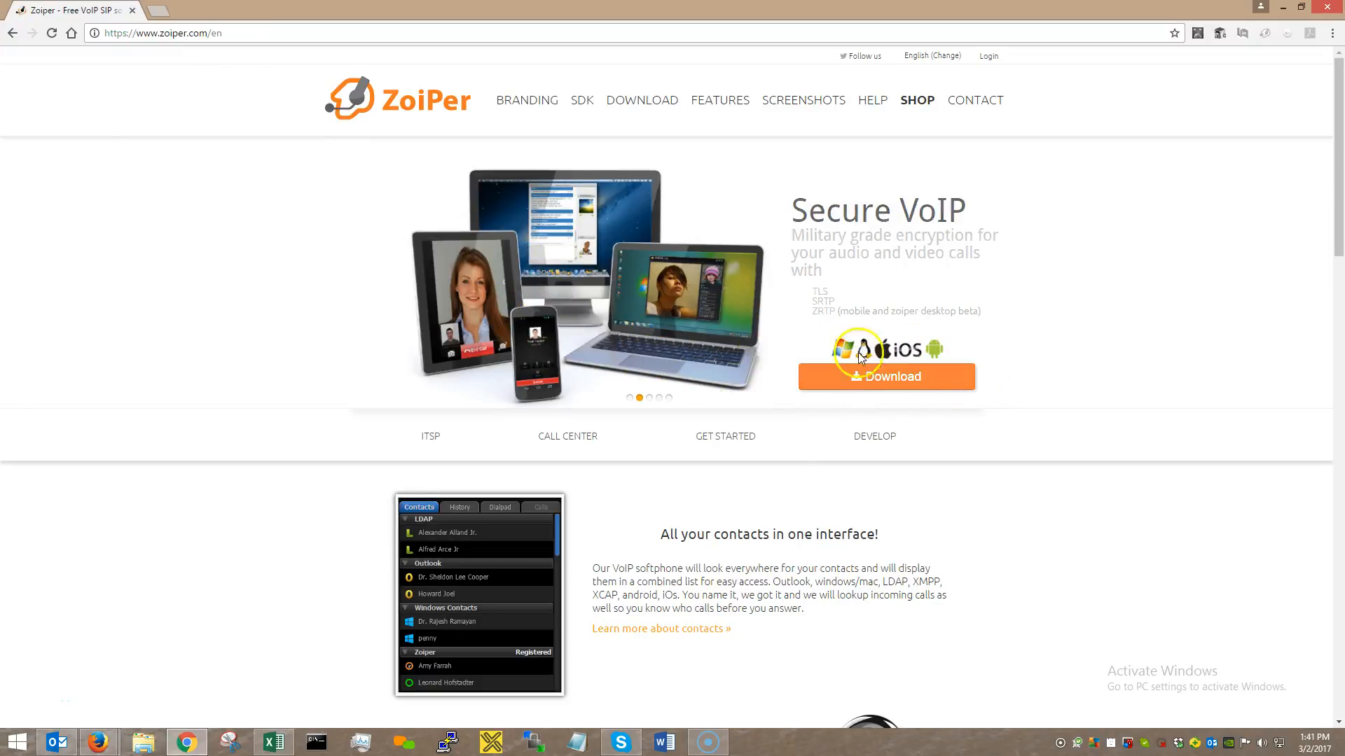
{"action": "left_click", "coordinate": [886, 382]}
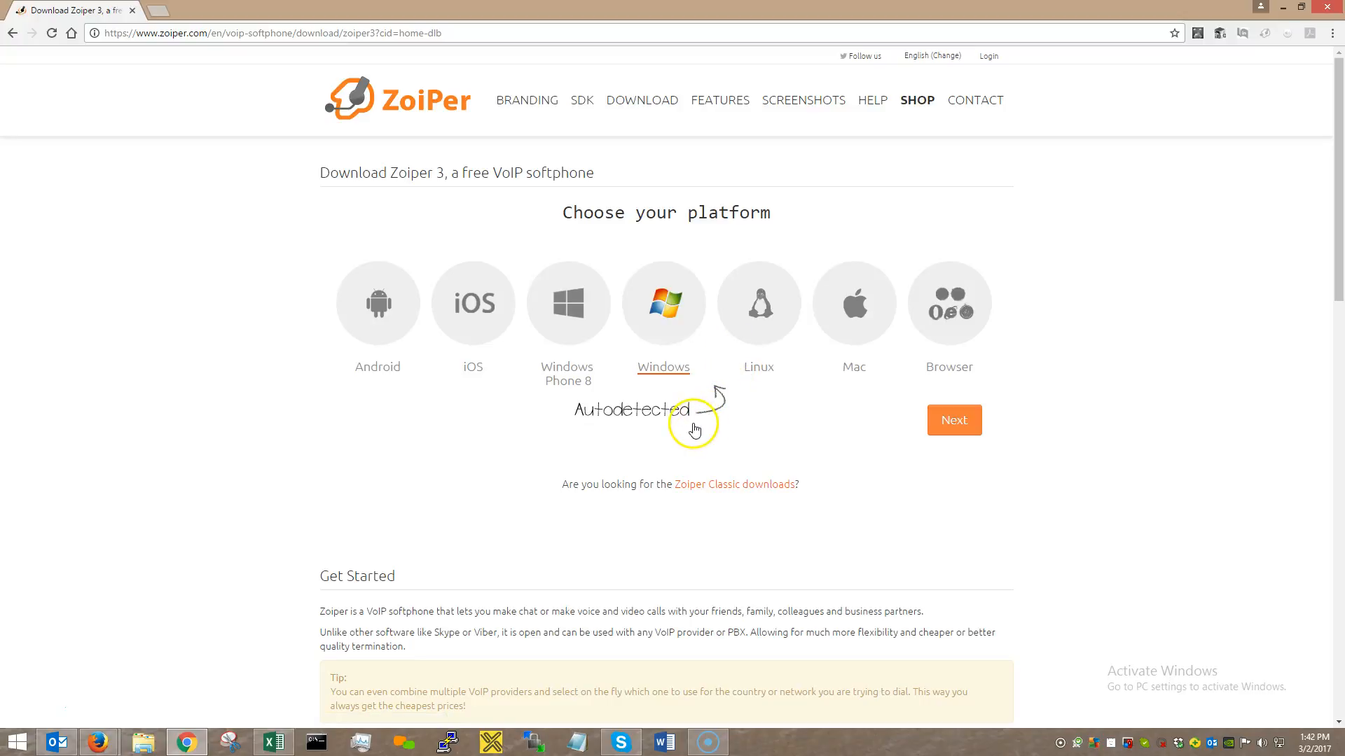
Choose Windows and the free Community version to download the Zoiper Free 3.15 installer.
{"action": "left_click", "coordinate": [954, 420]}
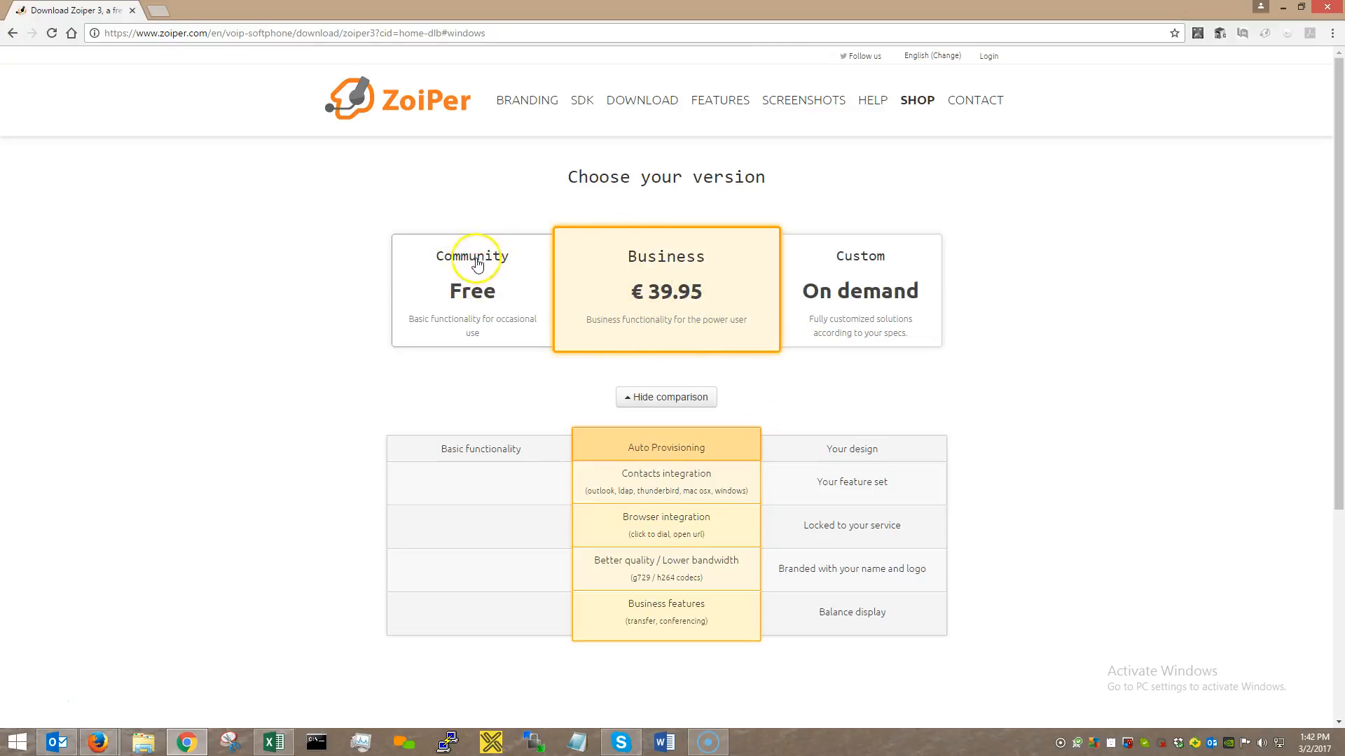
{"action": "left_click", "coordinate": [475, 283]}
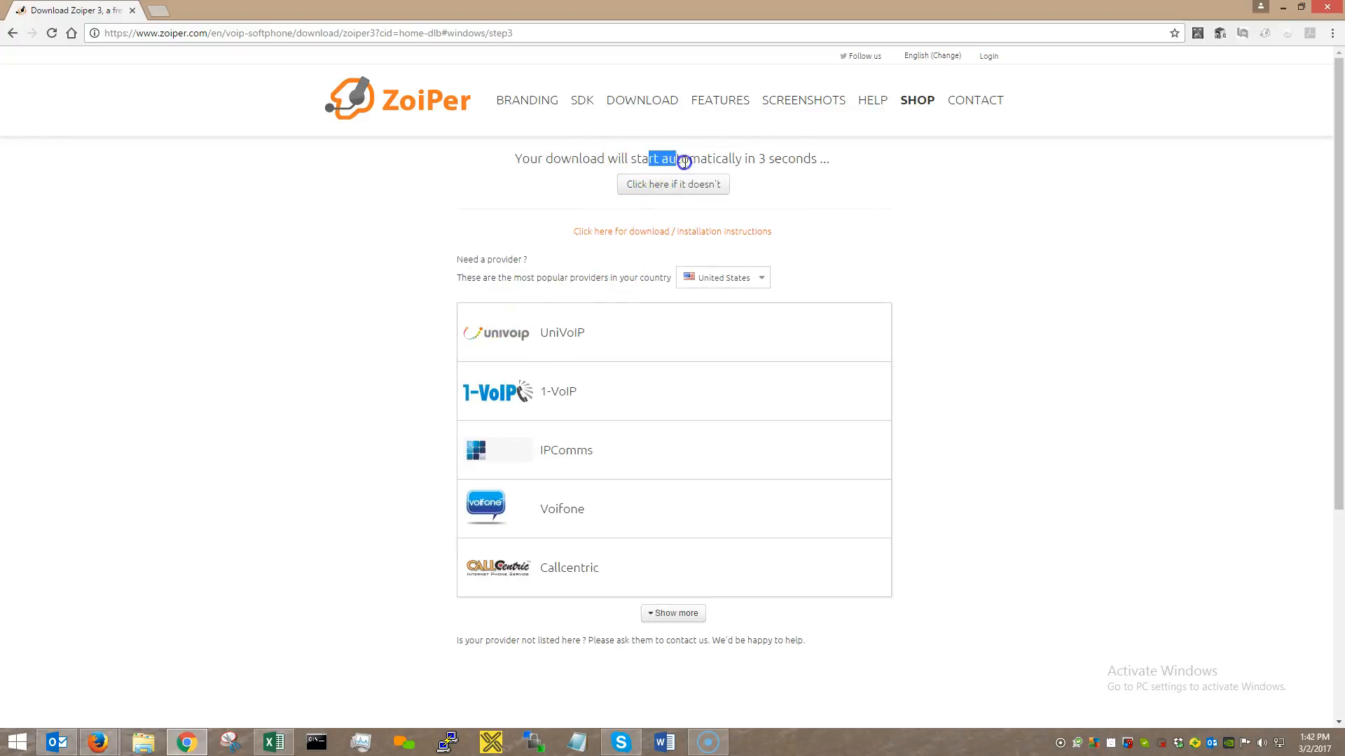
{"action": "left_click_drag", "start_coordinate": [684, 162], "coordinate": [826, 159]}
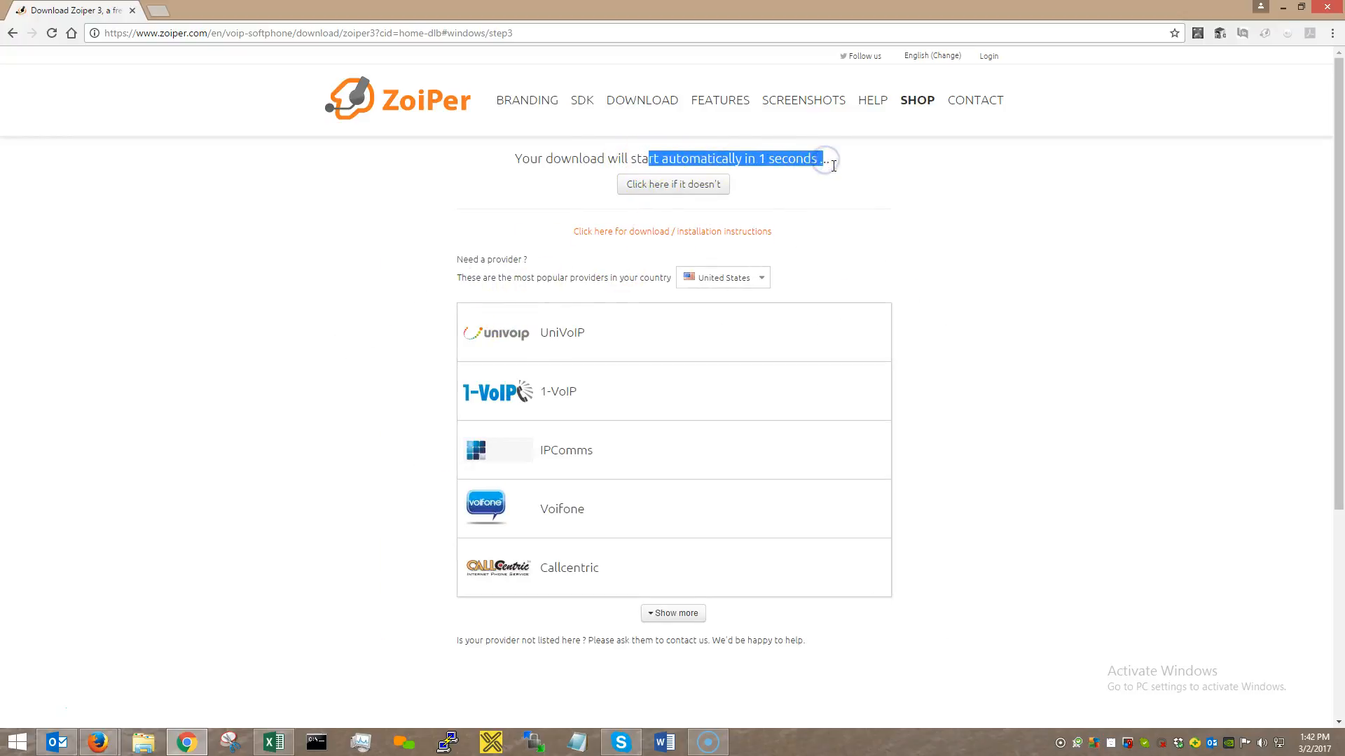
{"action": "left_click", "coordinate": [798, 161]}
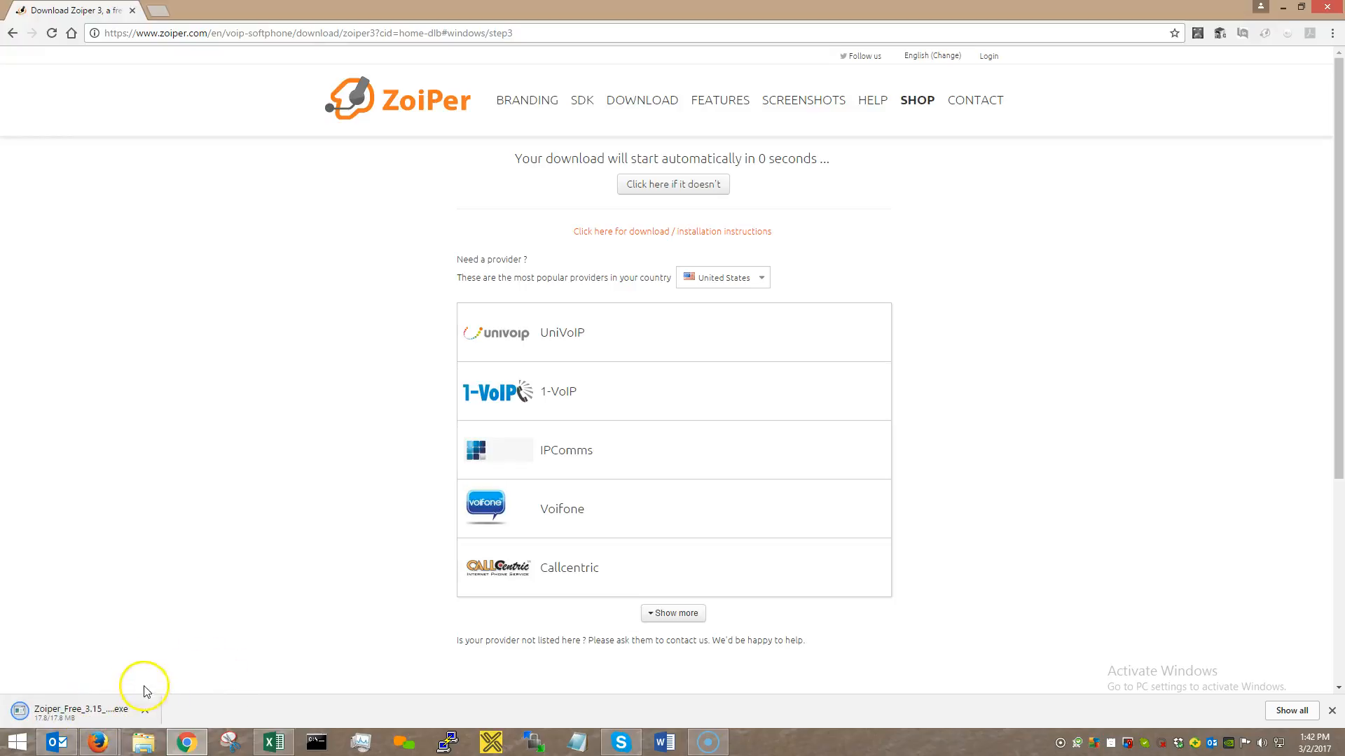
Run the downloaded Zoiper installer, ignoring 360 Total Security's unknown-file warning.
{"action": "left_click", "coordinate": [100, 717]}
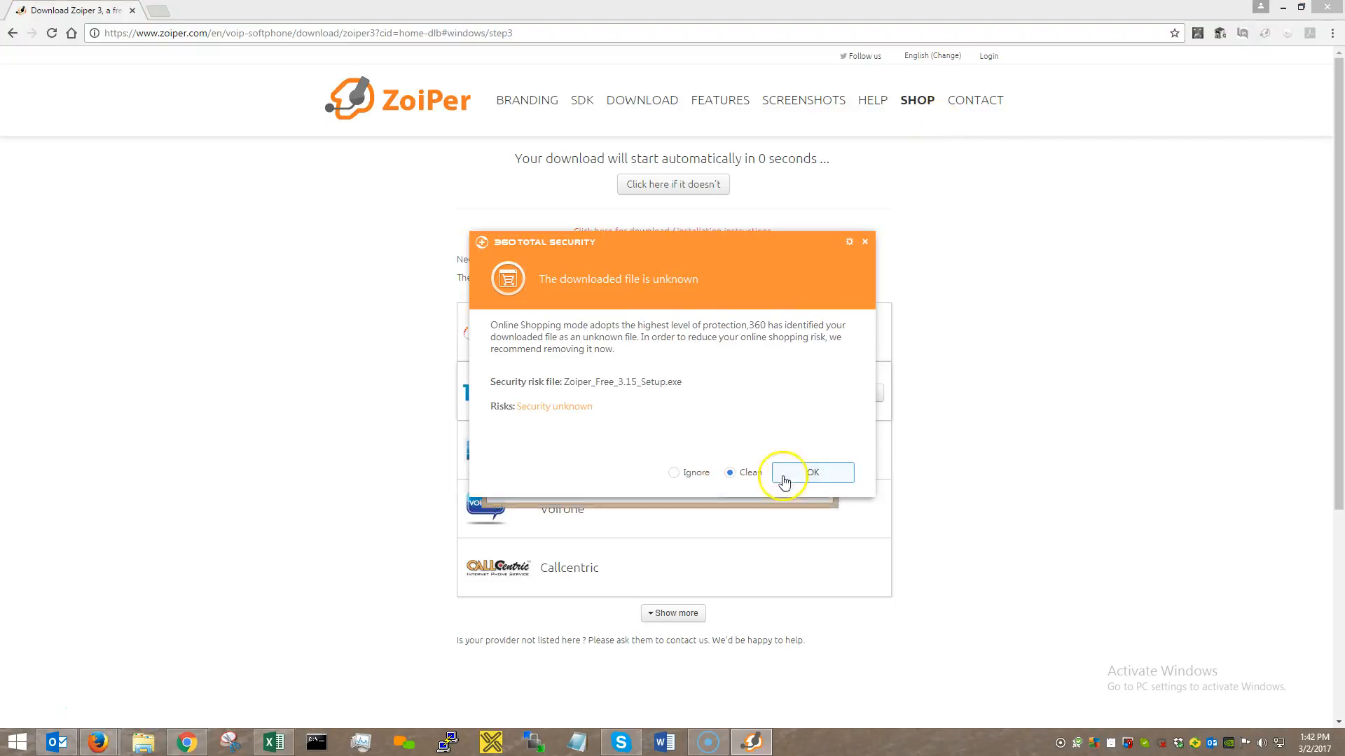
{"action": "left_click", "coordinate": [673, 472]}
{"action": "left_click", "coordinate": [810, 471]}
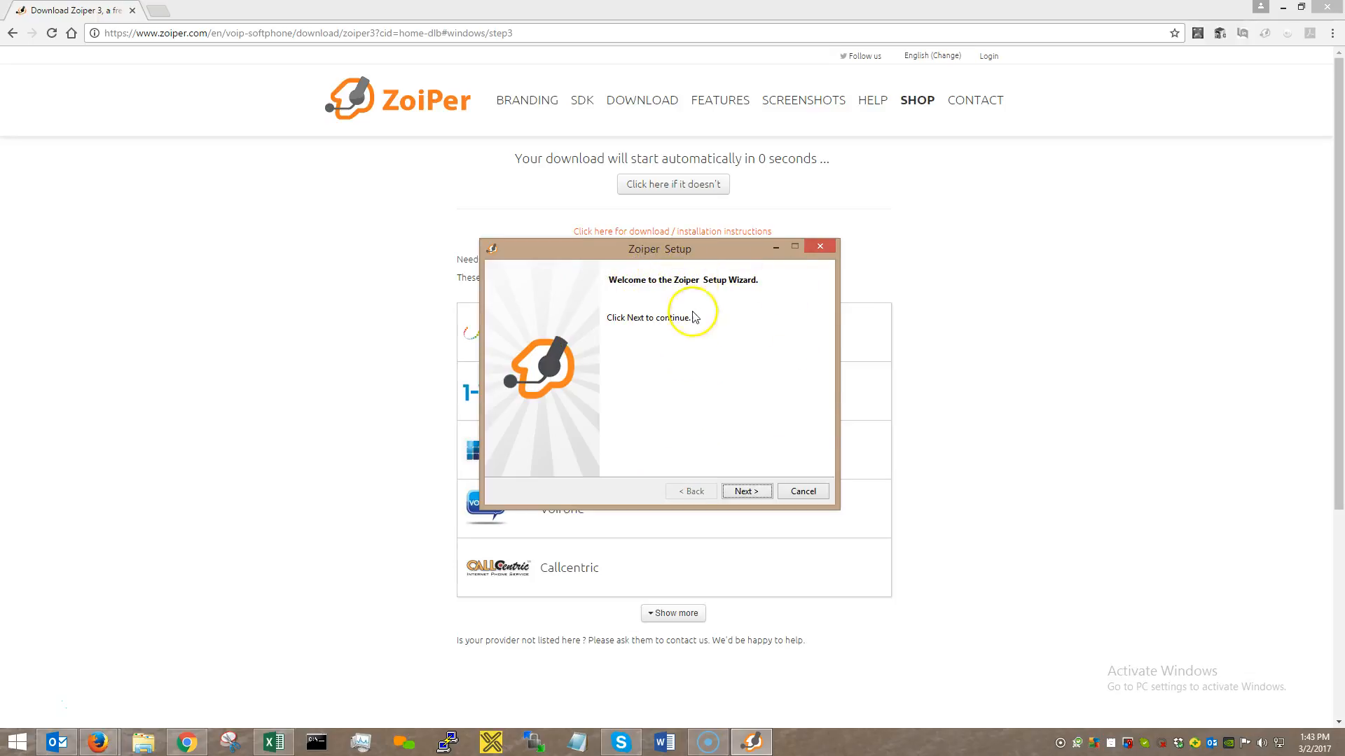
Accept the license agreement and keep the default components, start menu folder and all-users scope.
{"action": "left_click", "coordinate": [744, 492]}
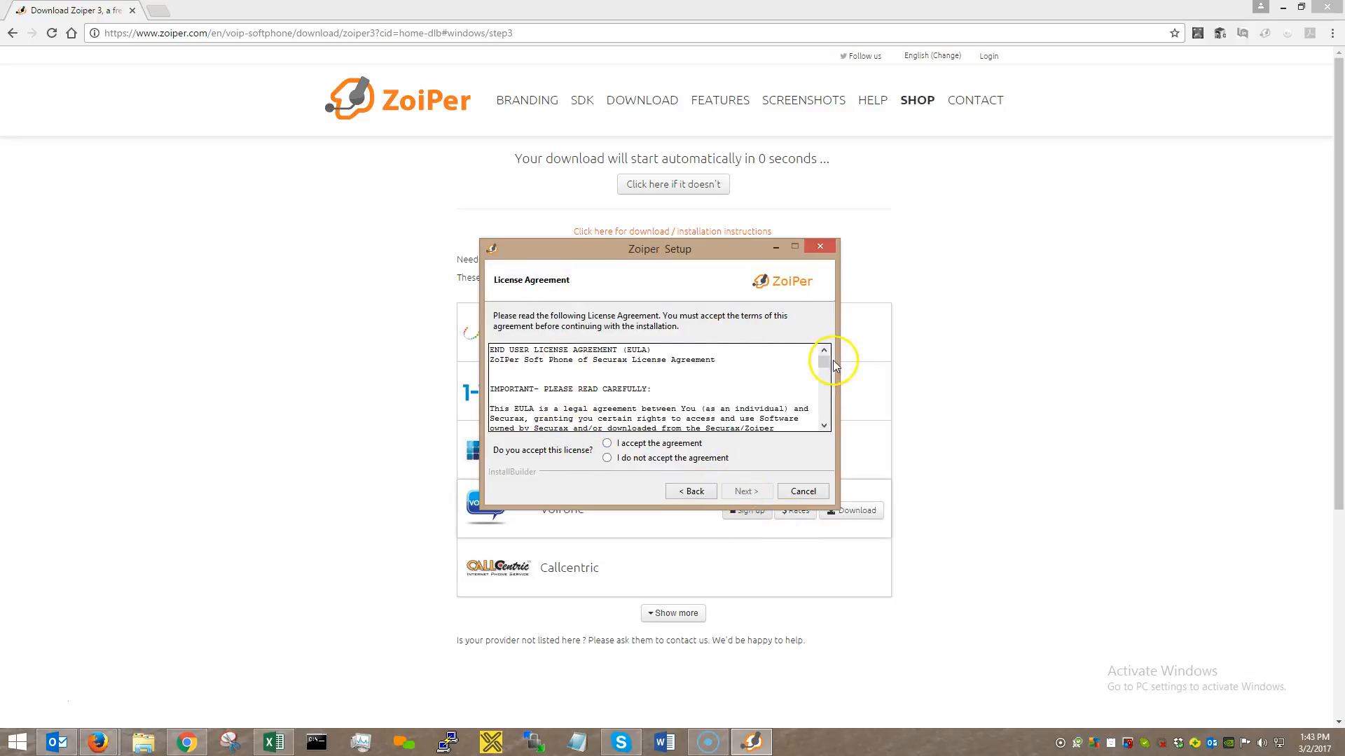
{"action": "left_click_drag", "start_coordinate": [825, 361], "coordinate": [826, 423]}
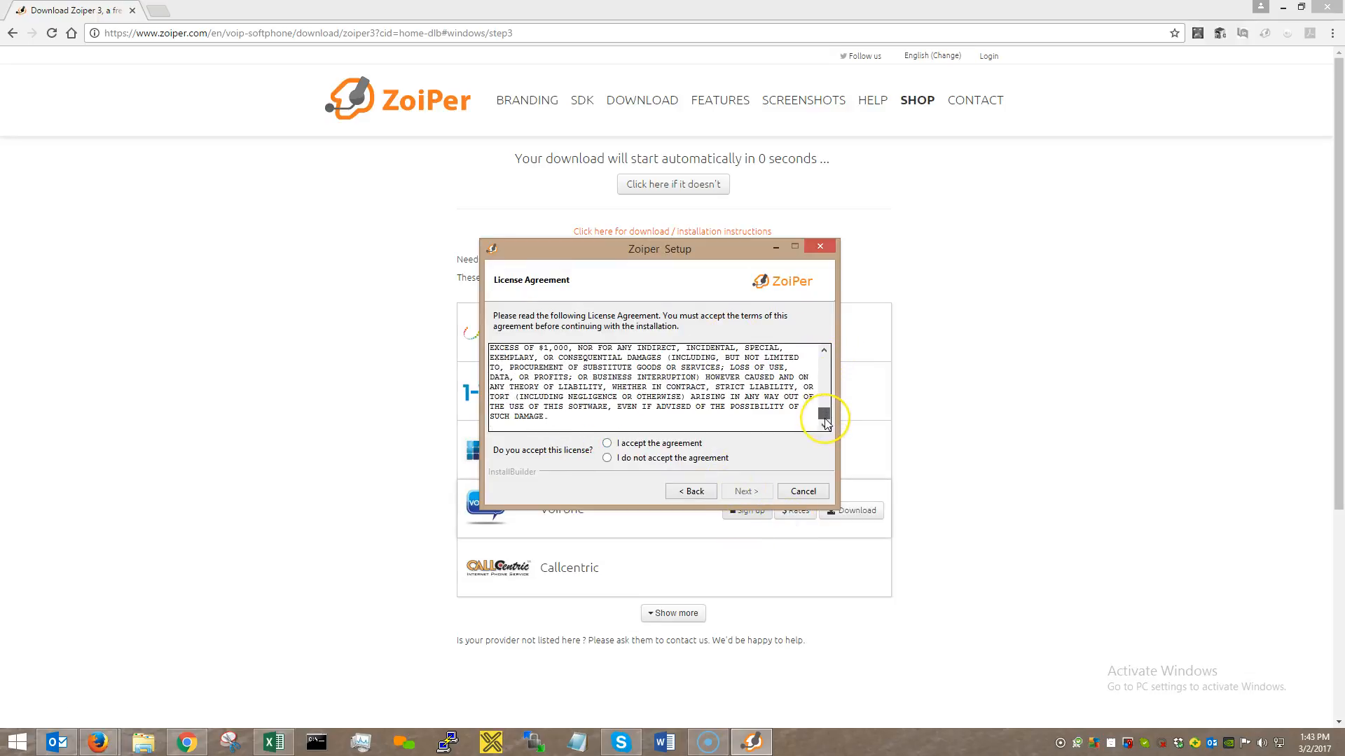
{"action": "left_click", "coordinate": [608, 445]}
{"action": "left_click", "coordinate": [739, 491]}
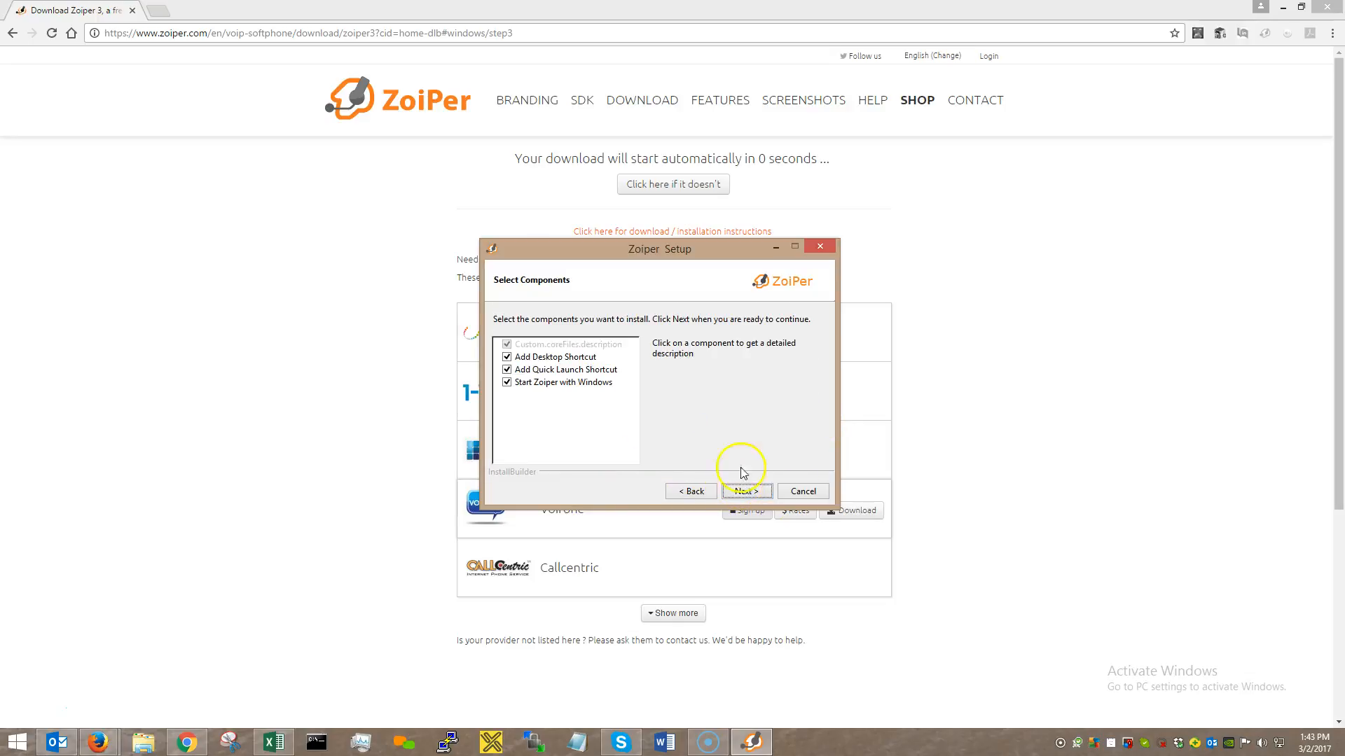
{"action": "left_click", "coordinate": [746, 494]}
{"action": "left_click", "coordinate": [743, 494]}
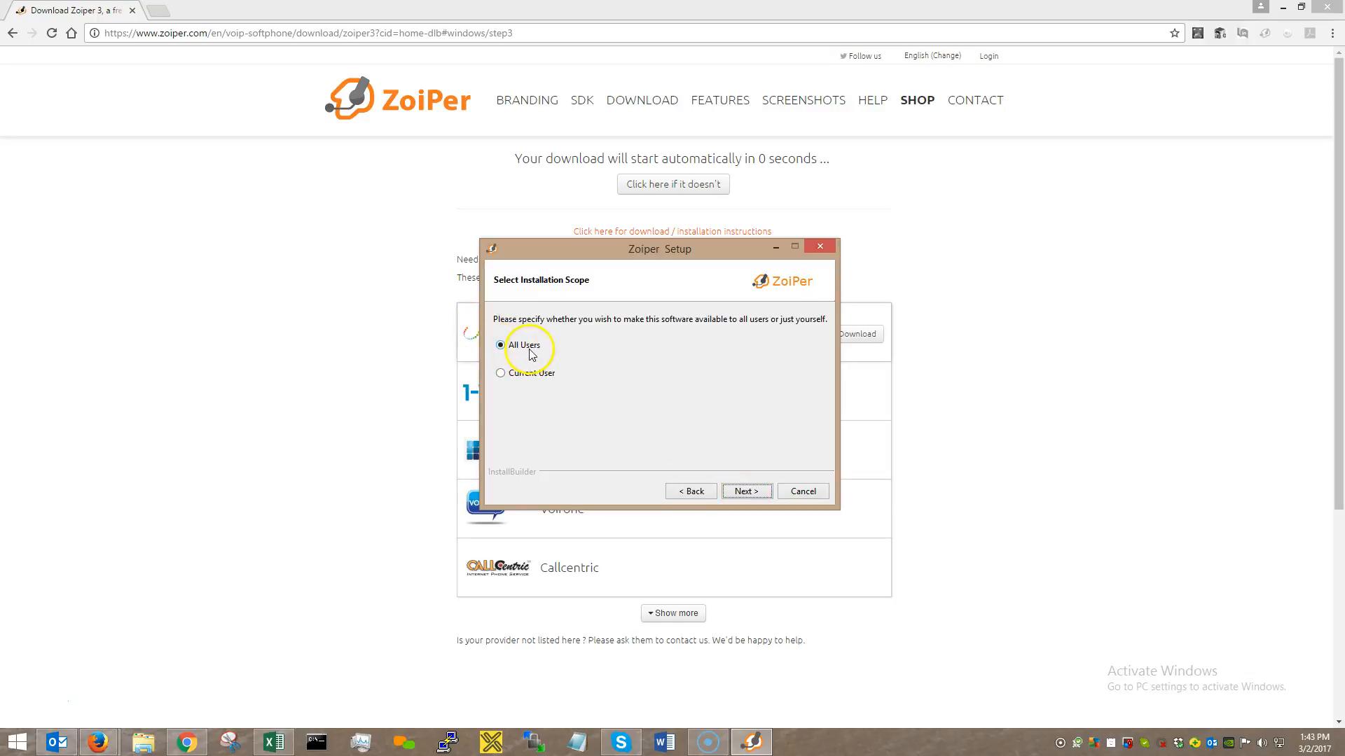
{"action": "left_click", "coordinate": [754, 496]}
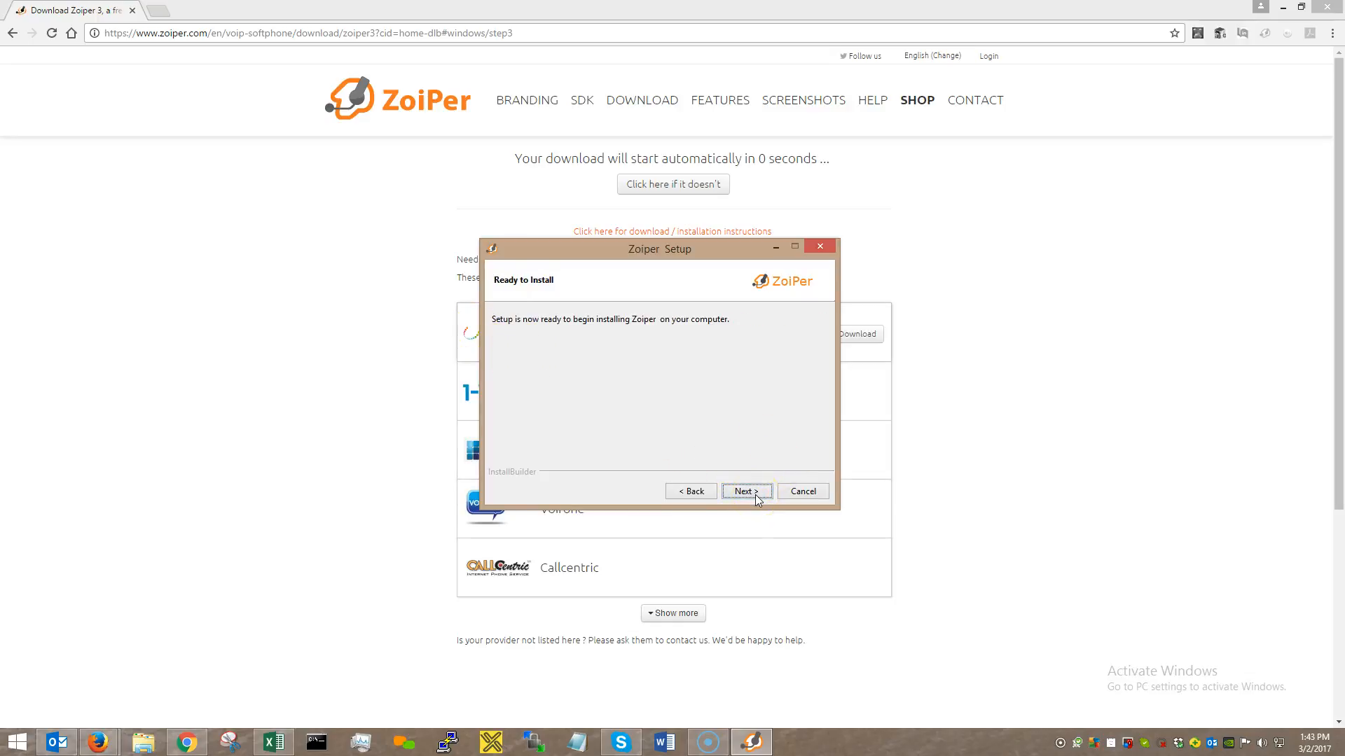
Install Zoiper, stopping the running copy, and finish the setup wizard.
{"action": "left_click", "coordinate": [746, 492]}
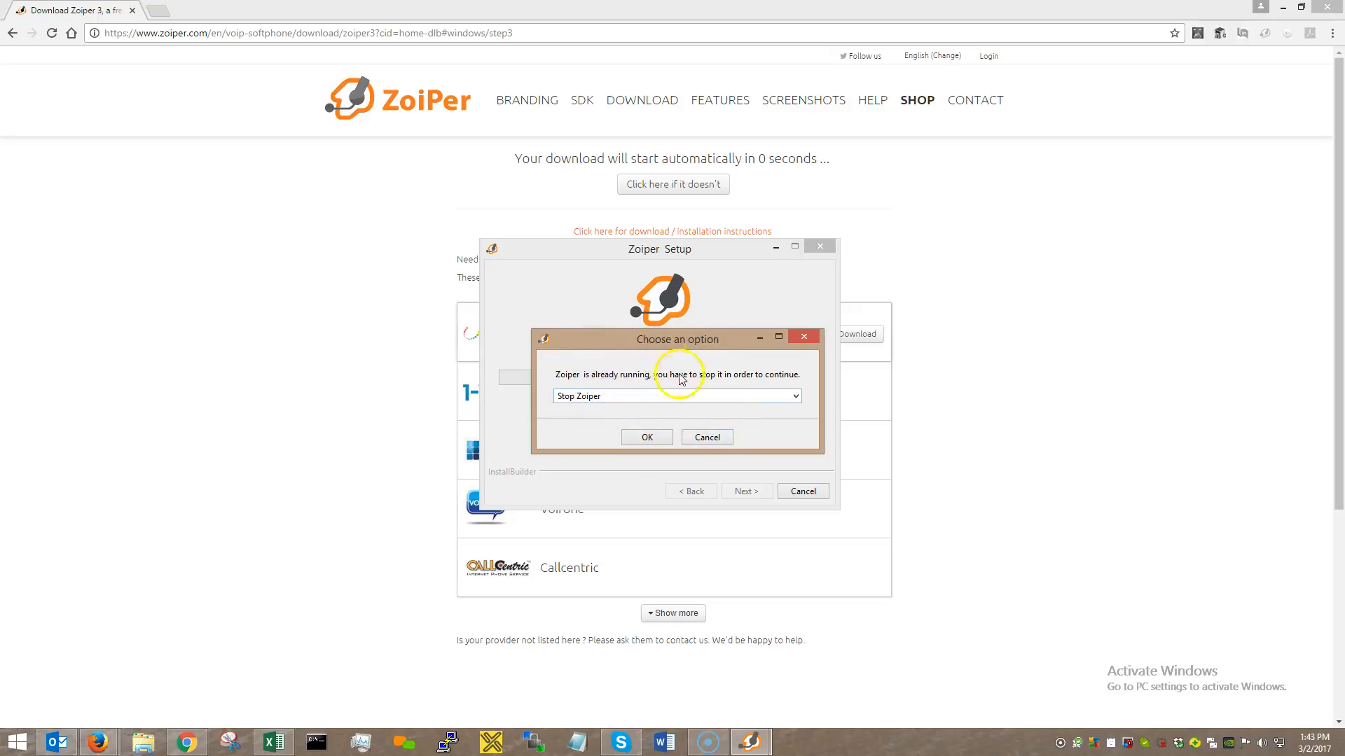
{"action": "left_click", "coordinate": [666, 439]}
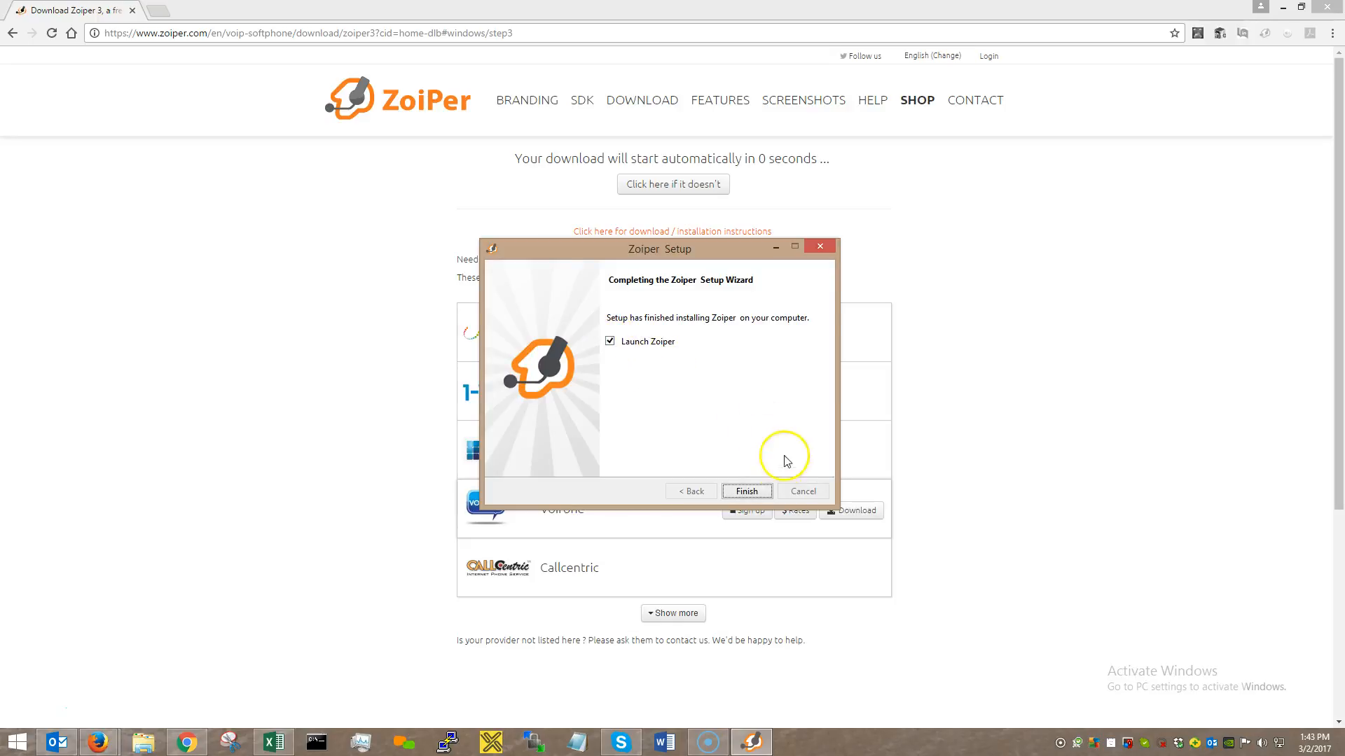
{"action": "left_click", "coordinate": [746, 492]}
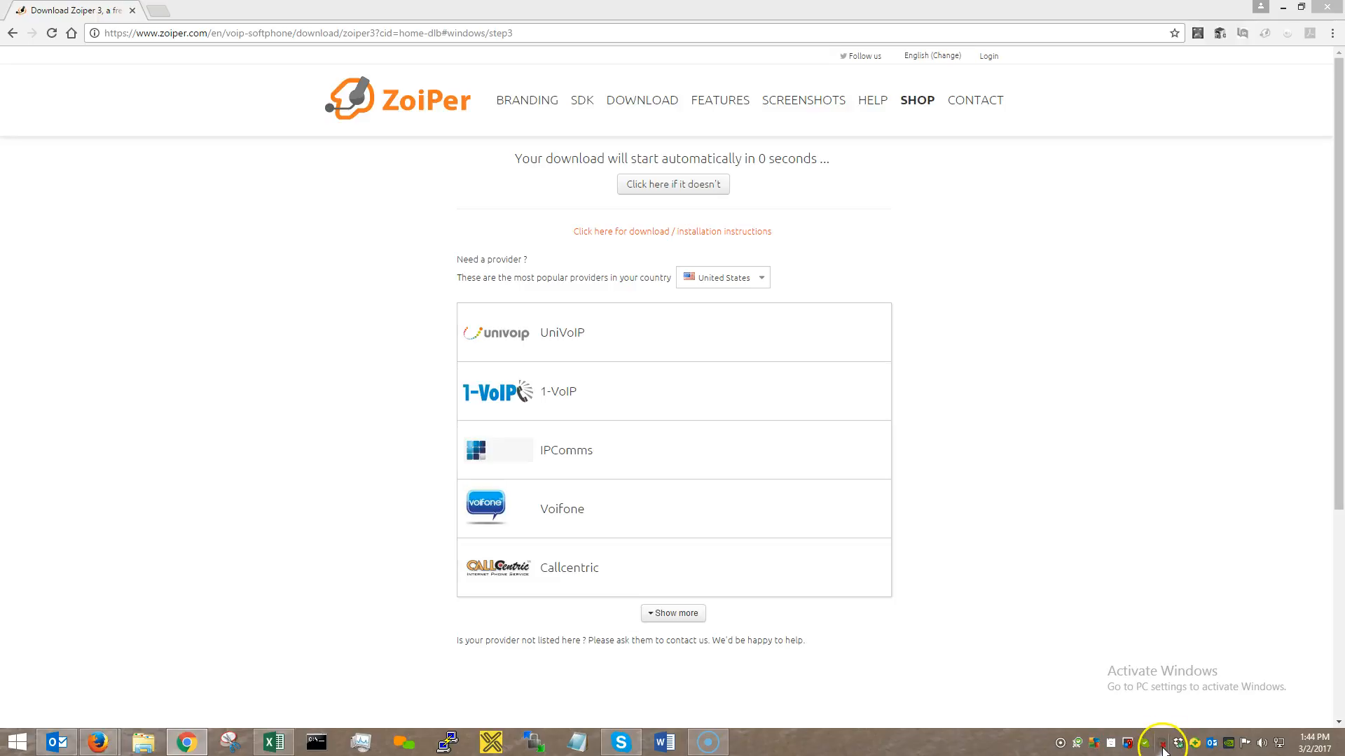
Open the Zoiper softphone from the tray, view Dialpad and Contacts, and show settings options.
{"action": "left_click", "coordinate": [1163, 745]}
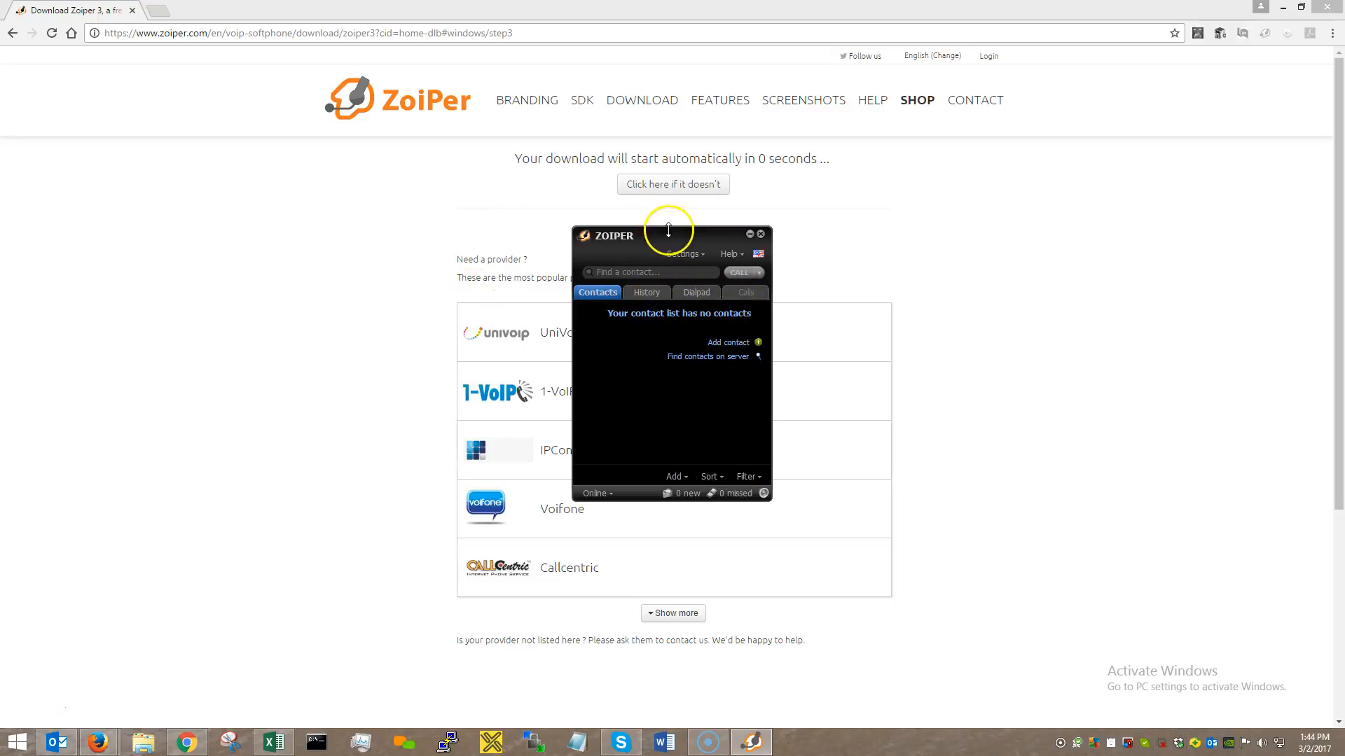
{"action": "left_click_drag", "start_coordinate": [670, 238], "coordinate": [725, 237]}
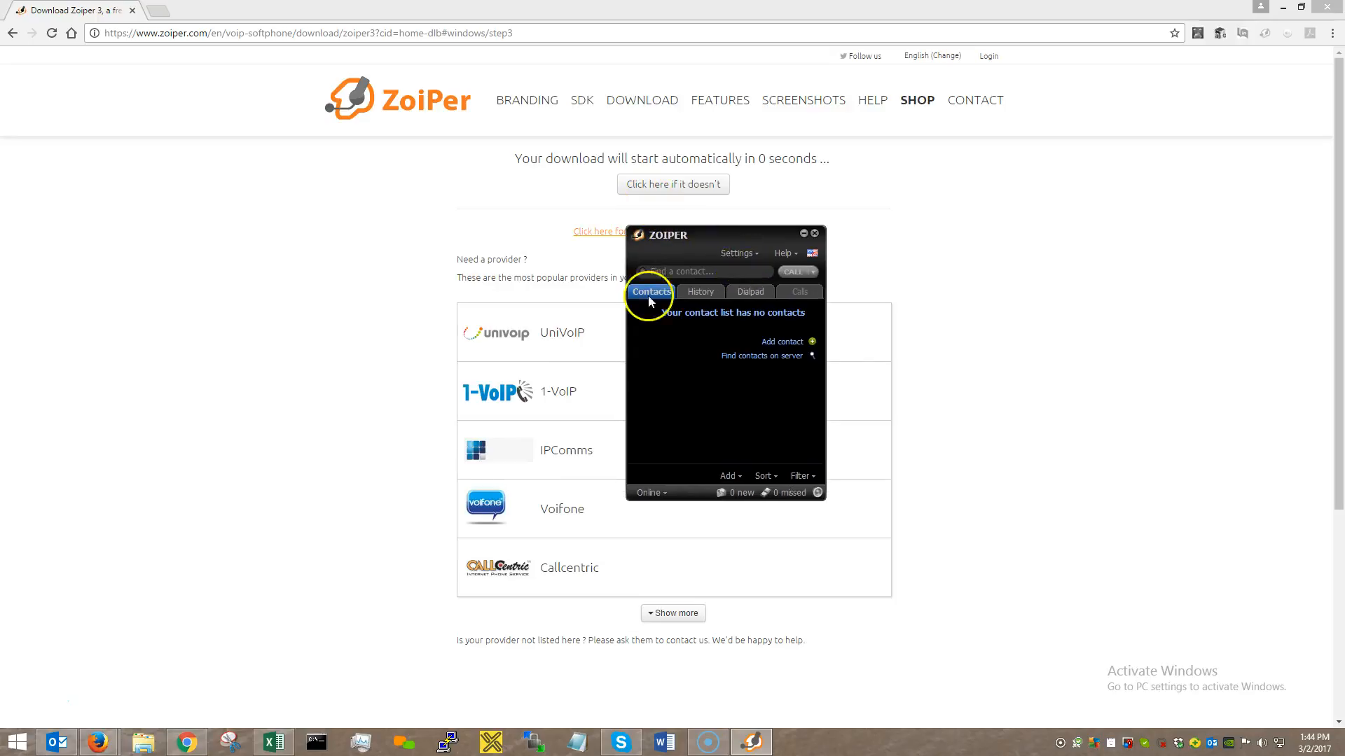
{"action": "left_click", "coordinate": [743, 292]}
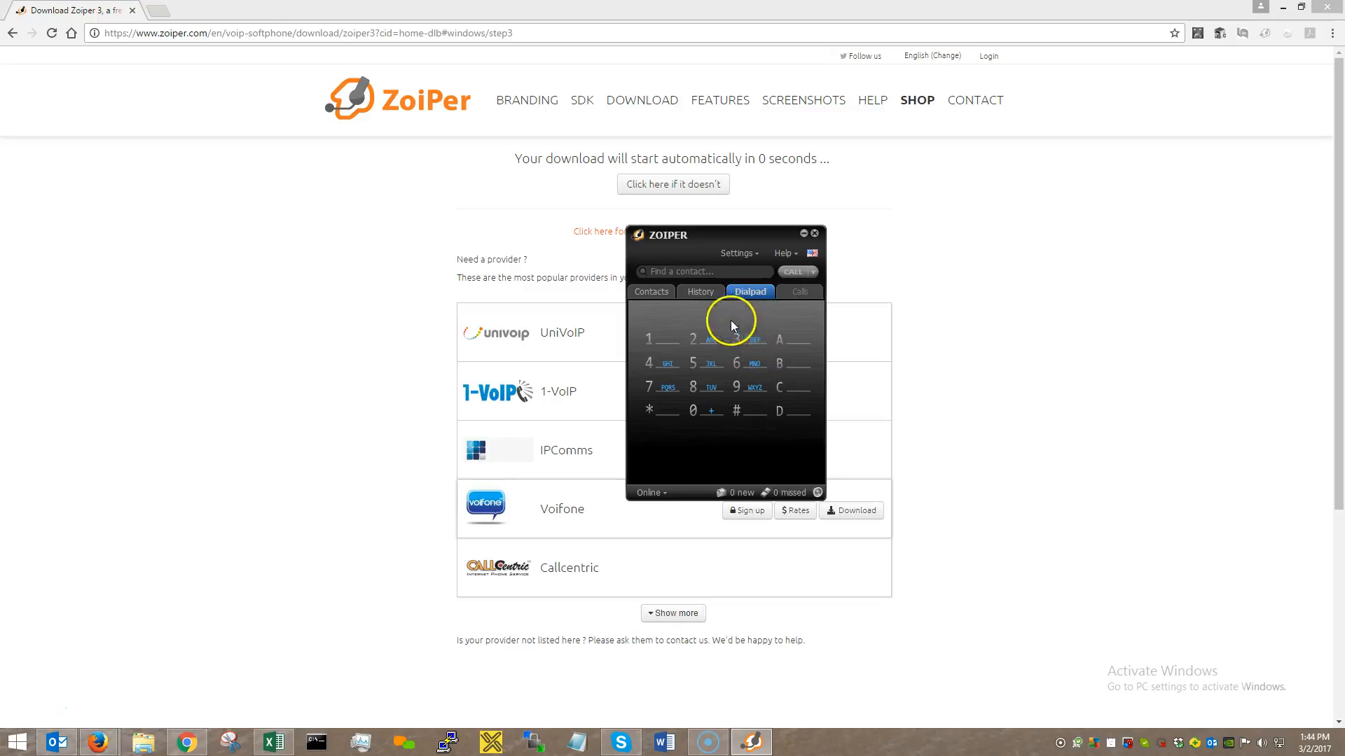
{"action": "left_click", "coordinate": [657, 293]}
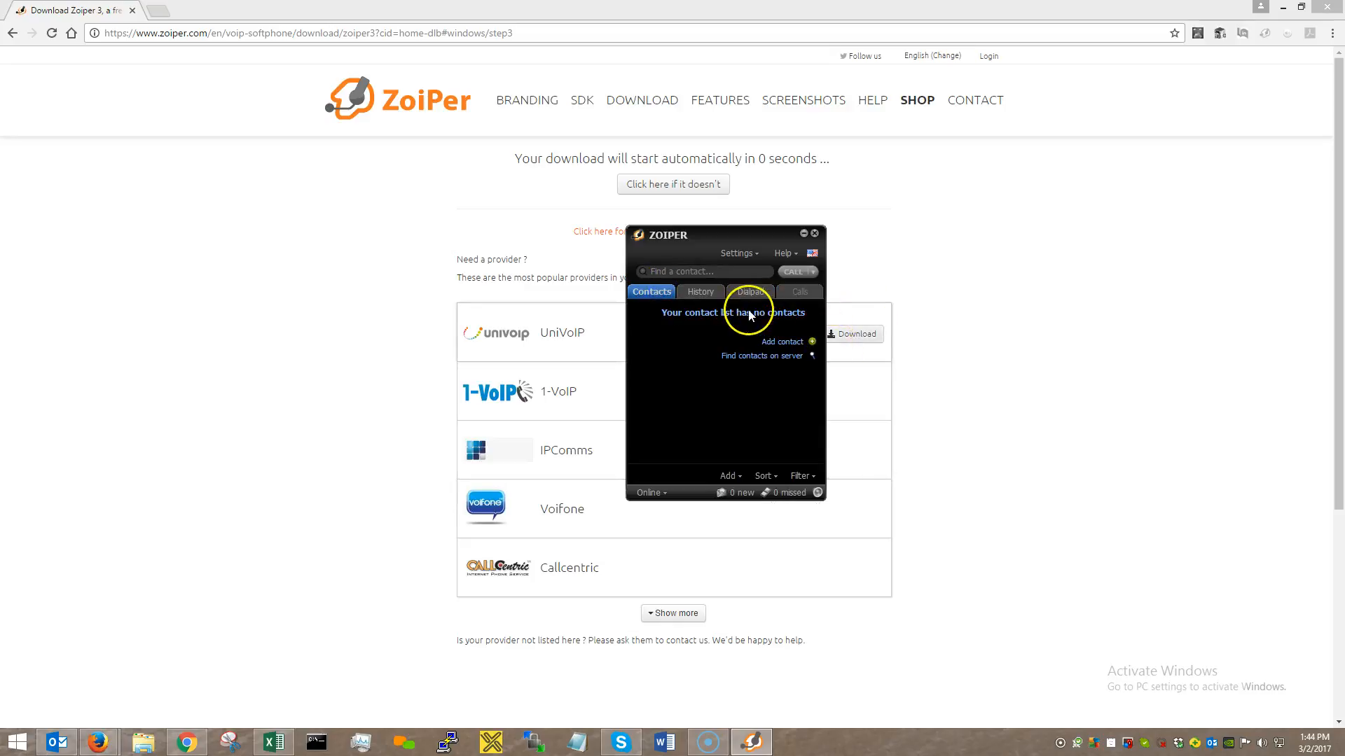
{"action": "left_click", "coordinate": [738, 255]}
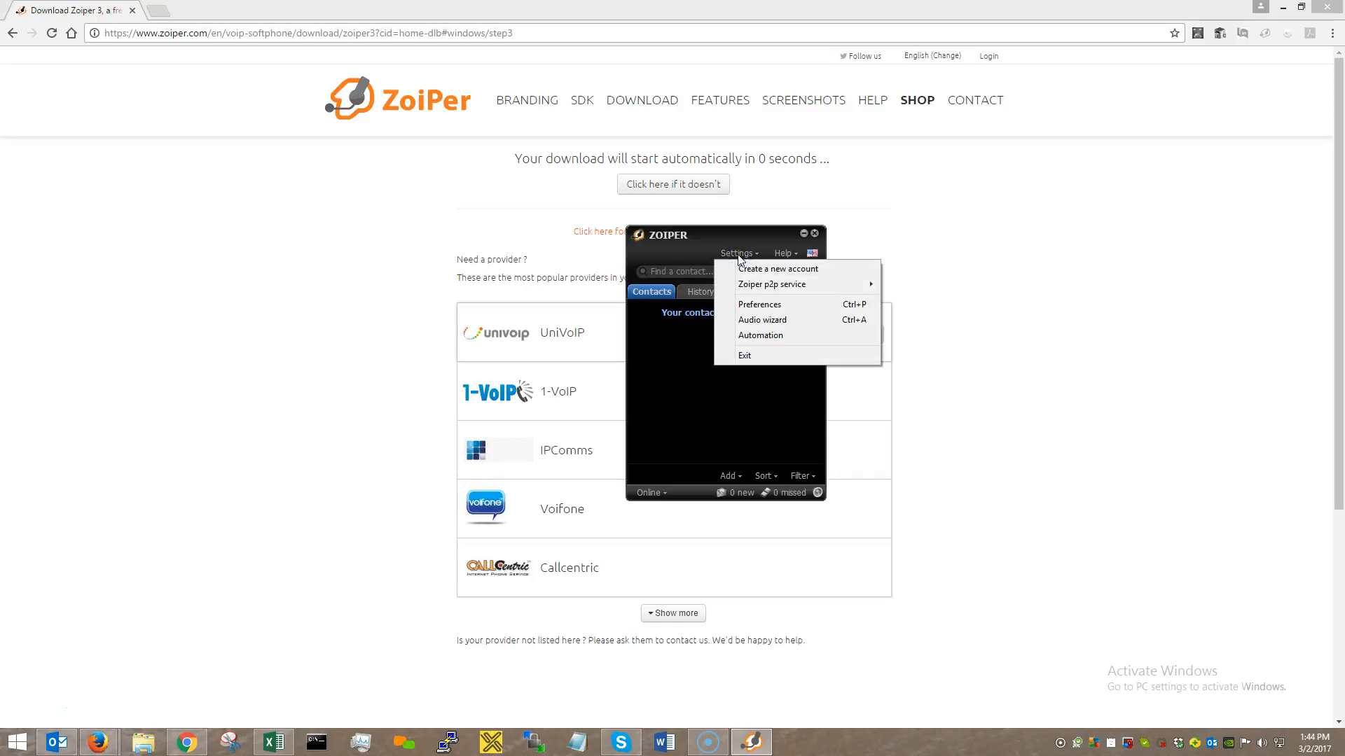
In Preferences, start a new SIP account in the Account wizard and reach Credentials.
{"action": "left_click", "coordinate": [611, 440]}
{"action": "left_click", "coordinate": [738, 254]}
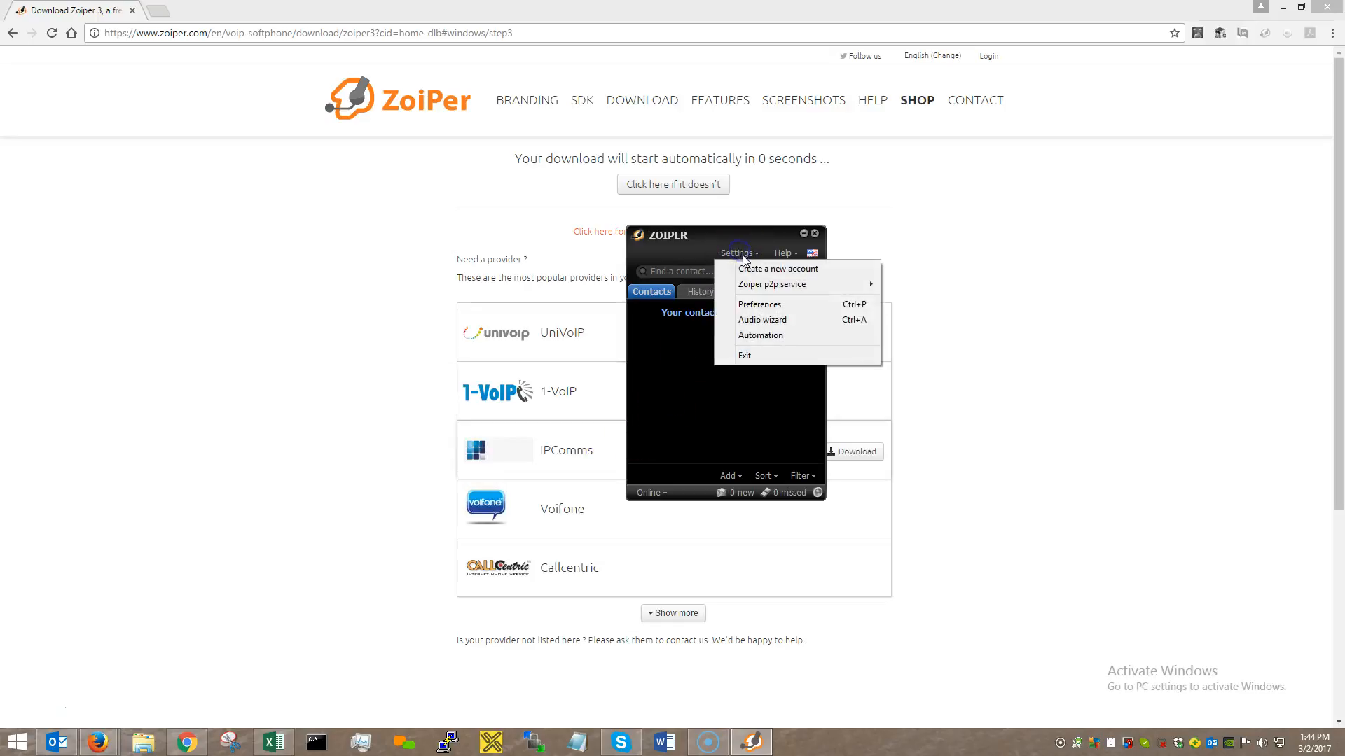
{"action": "left_click", "coordinate": [757, 305]}
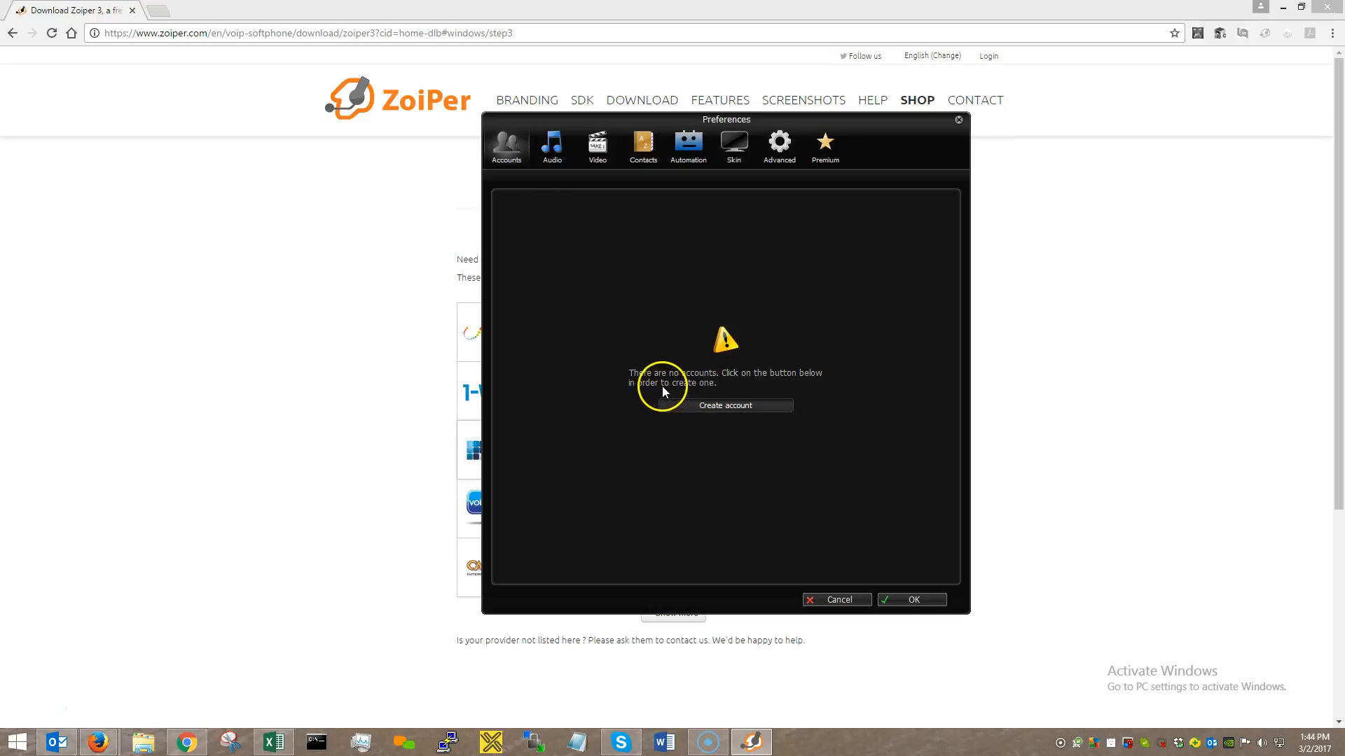
{"action": "left_click", "coordinate": [717, 406]}
{"action": "left_click", "coordinate": [714, 371]}
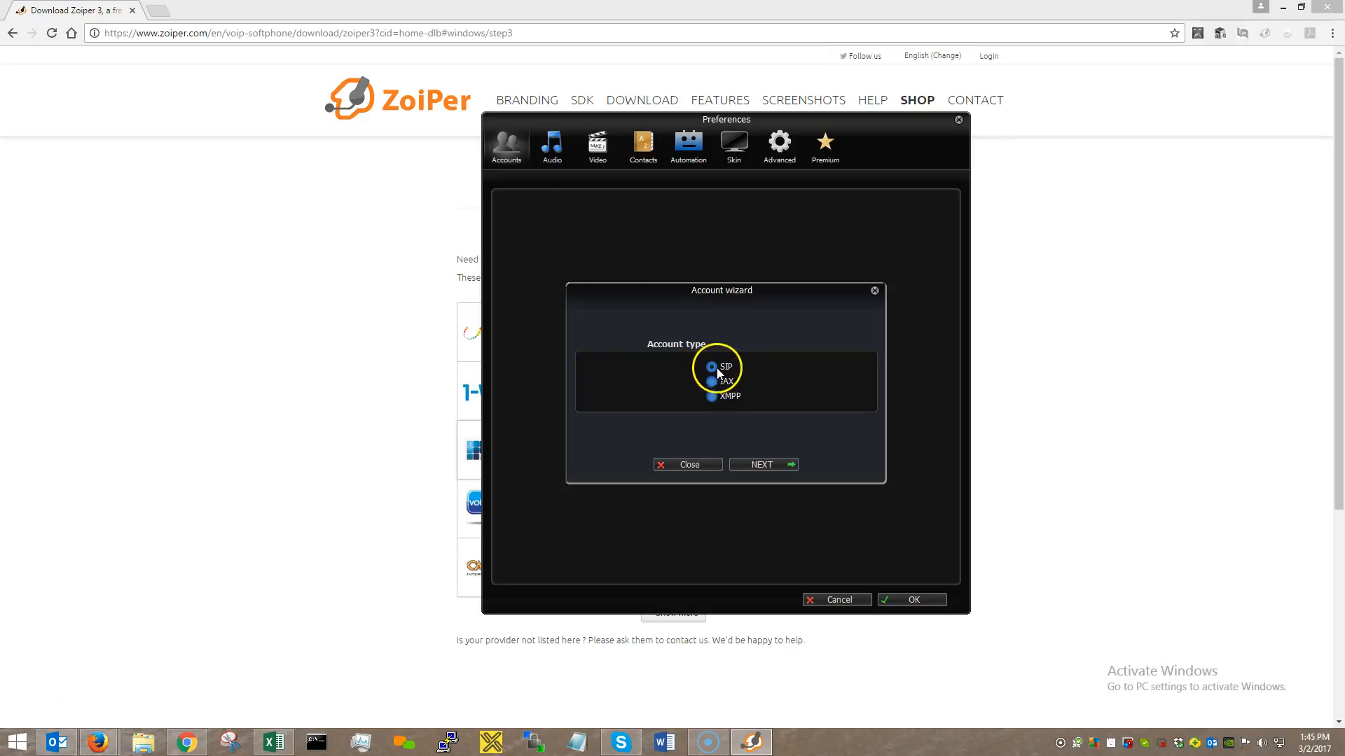
{"action": "left_click", "coordinate": [762, 462]}
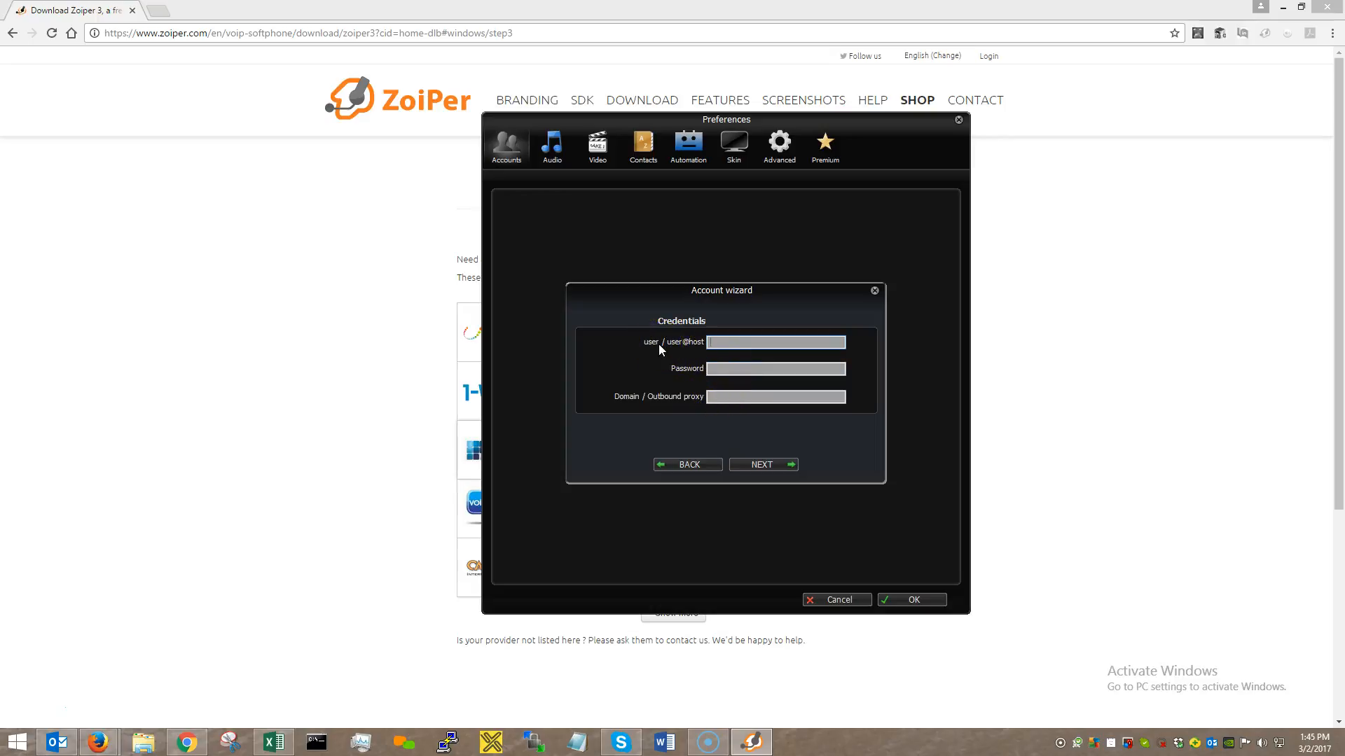
Enter user 101, the account password, and domain kcp.gofusion1.com:50060.
{"action": "left_click", "coordinate": [725, 345]}
{"action": "type", "text": "101"}
{"action": "left_click", "coordinate": [724, 373]}
{"action": "left_click", "coordinate": [730, 366]}
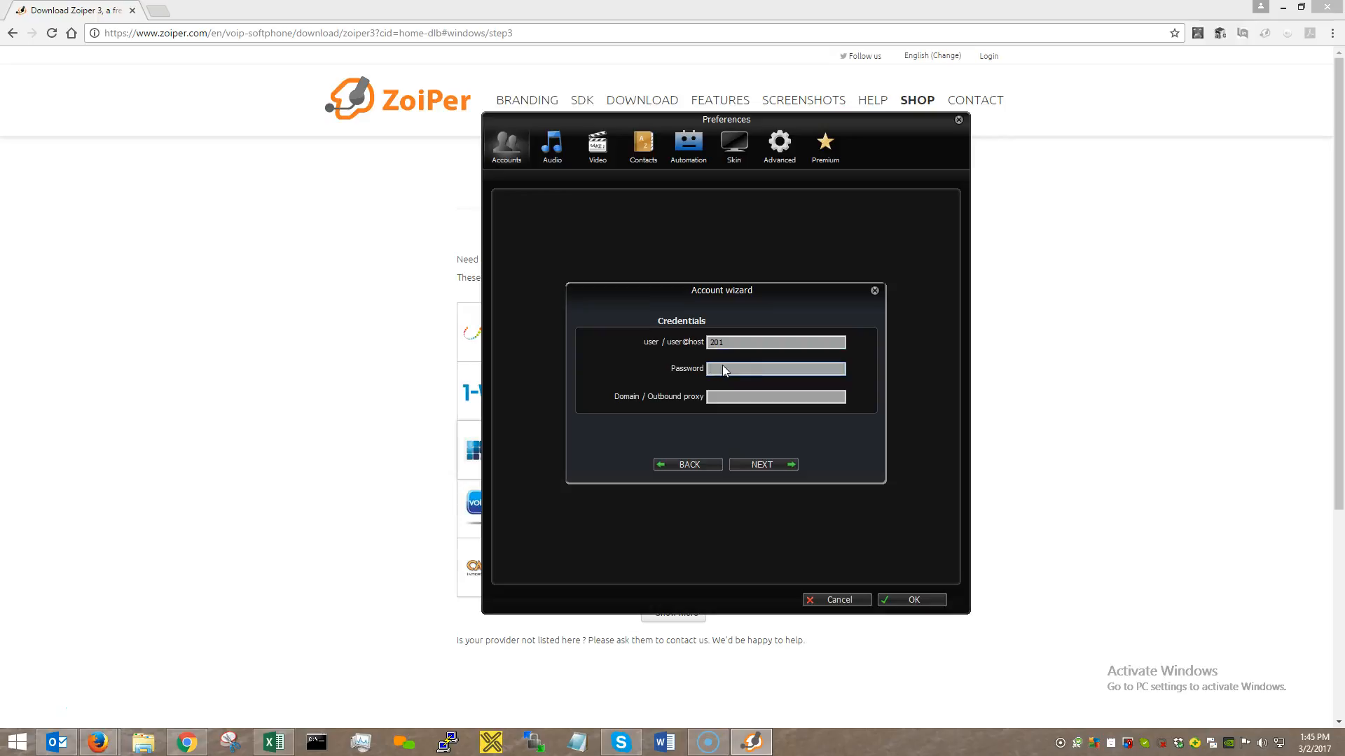
{"action": "type", "text": "••••"}
{"action": "type", "text": "gofusion1.com"}
{"action": "type", "text": "50060"}
Skip auto-detection at the account name step and let the account be configured.
{"action": "left_click", "coordinate": [763, 464]}
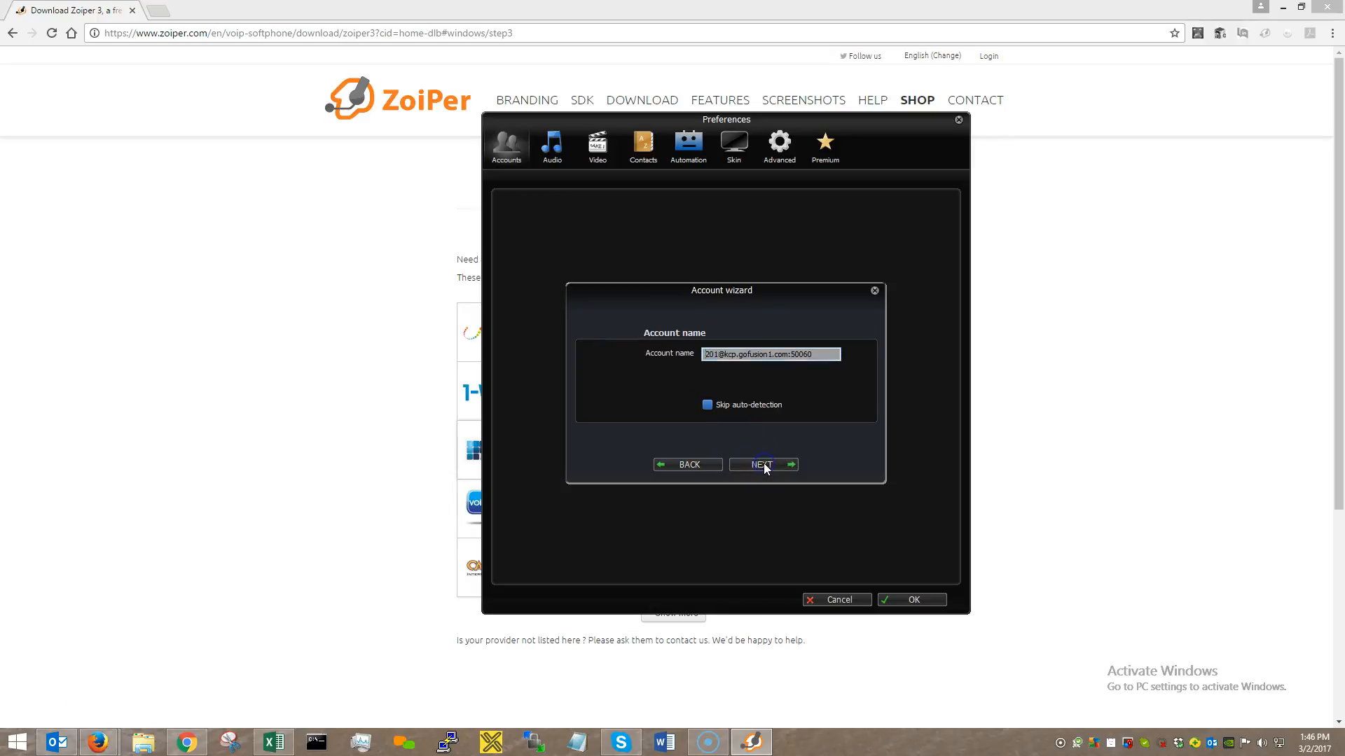
{"action": "left_click", "coordinate": [706, 413]}
{"action": "left_click", "coordinate": [772, 464]}
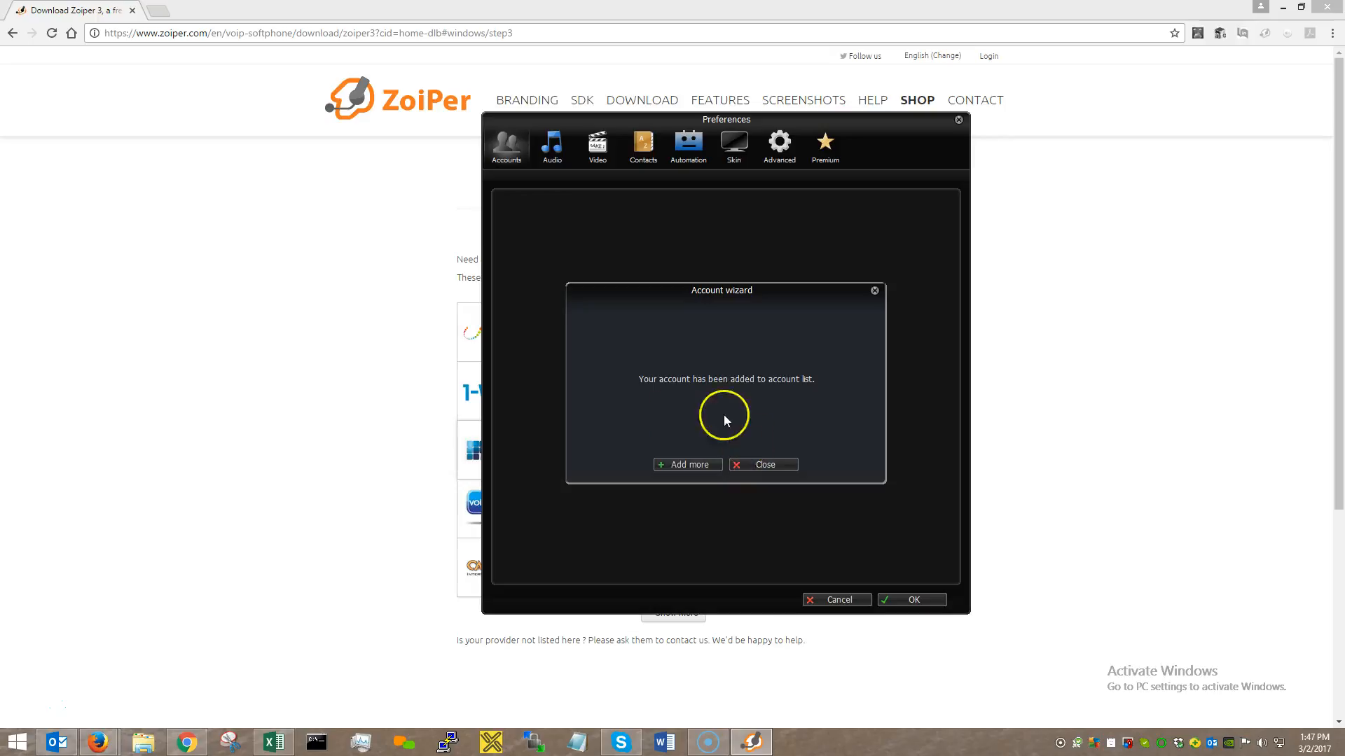
Close the wizard and enter the account's Caller ID Name under General.
{"action": "left_click", "coordinate": [747, 469]}
{"action": "left_click", "coordinate": [705, 196]}
{"action": "left_click", "coordinate": [811, 265]}
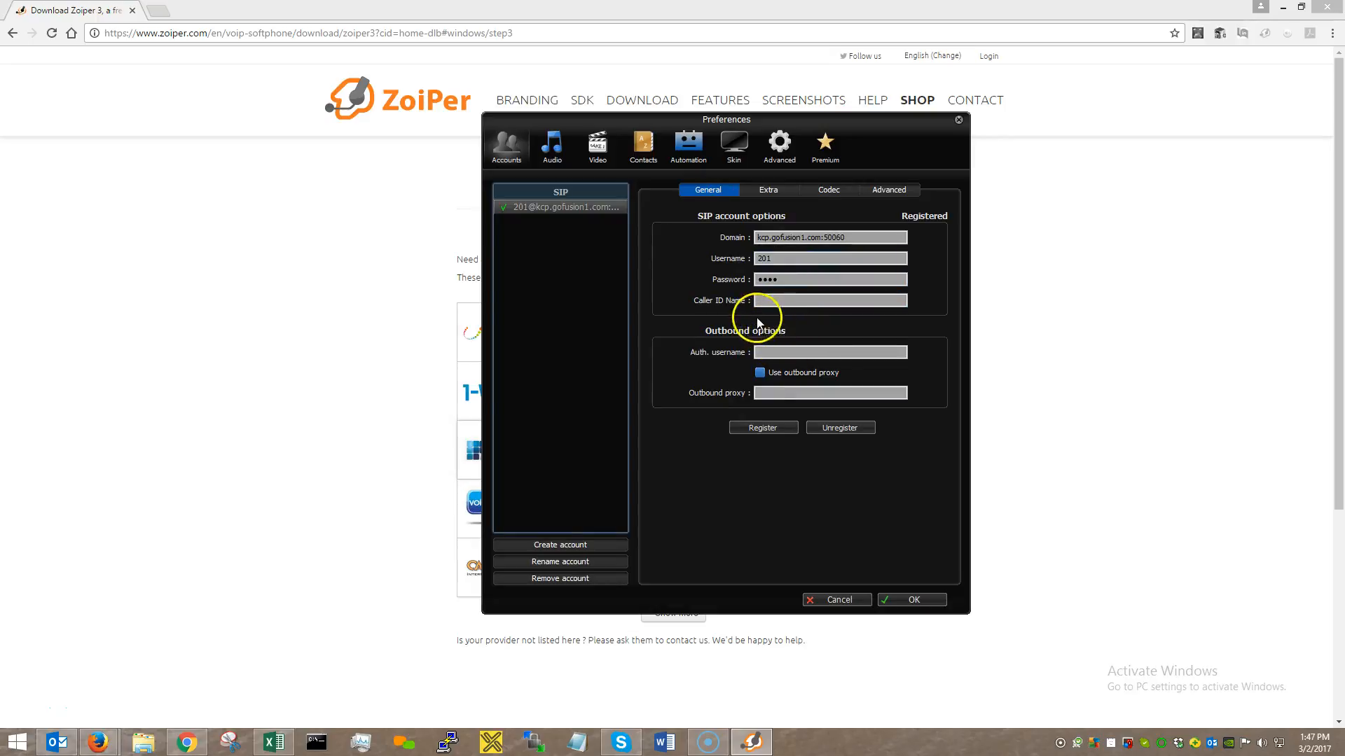
{"action": "left_click", "coordinate": [802, 301]}
{"action": "type", "text": "201"}
{"action": "left_click", "coordinate": [748, 285]}
Set the Auth. username to 201 and register the account with the server.
{"action": "left_click", "coordinate": [767, 352]}
{"action": "type", "text": "201"}
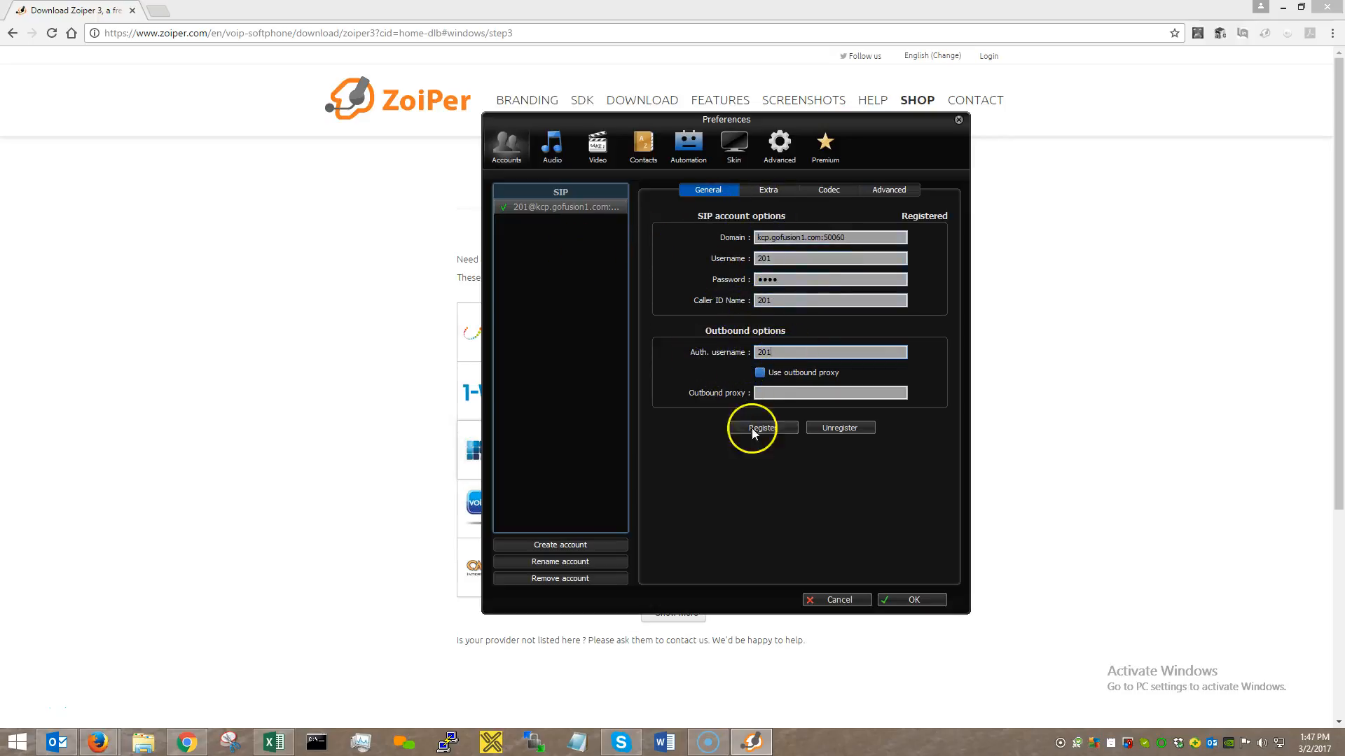
{"action": "left_click", "coordinate": [772, 430]}
{"action": "left_click", "coordinate": [771, 427]}
Save and close Preferences, then park the softphone window right of centre.
{"action": "left_click", "coordinate": [910, 599]}
{"action": "left_click_drag", "start_coordinate": [735, 239], "coordinate": [930, 243]}
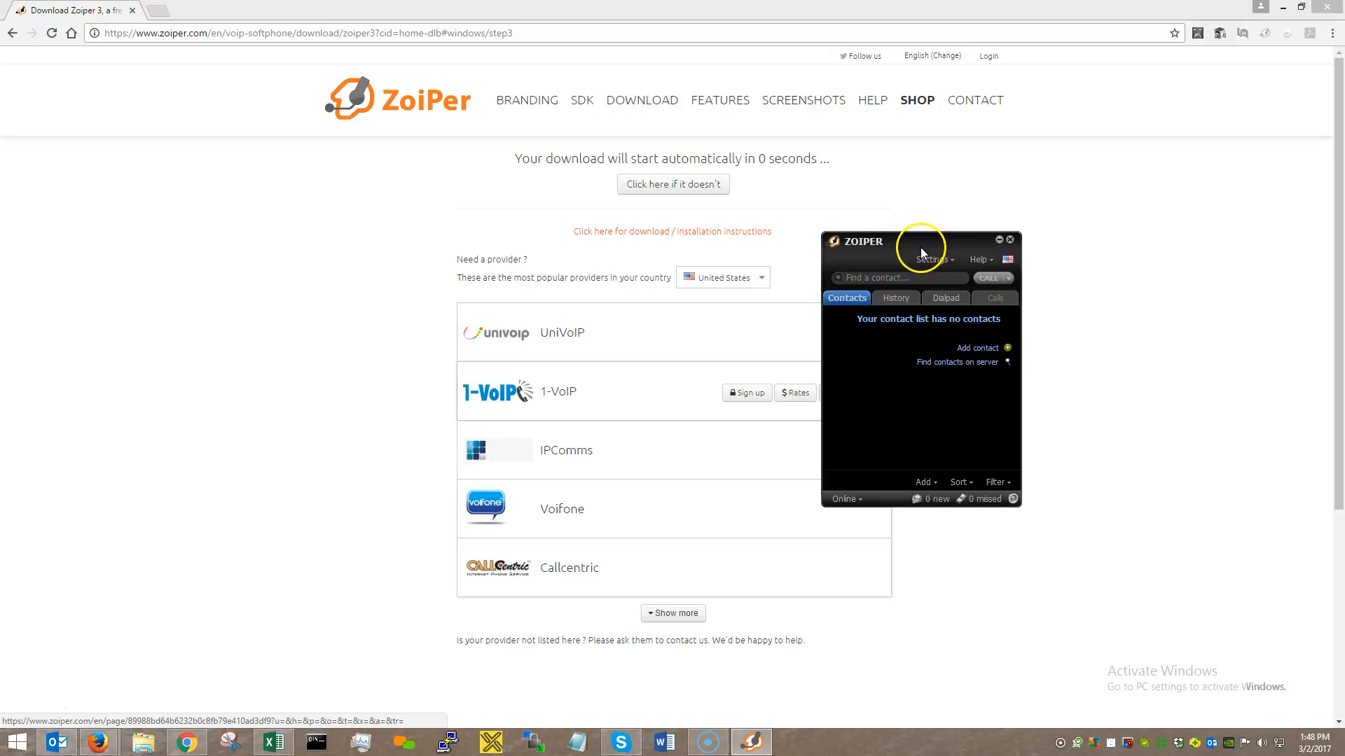
{"action": "left_click_drag", "start_coordinate": [909, 249], "coordinate": [1056, 245]}
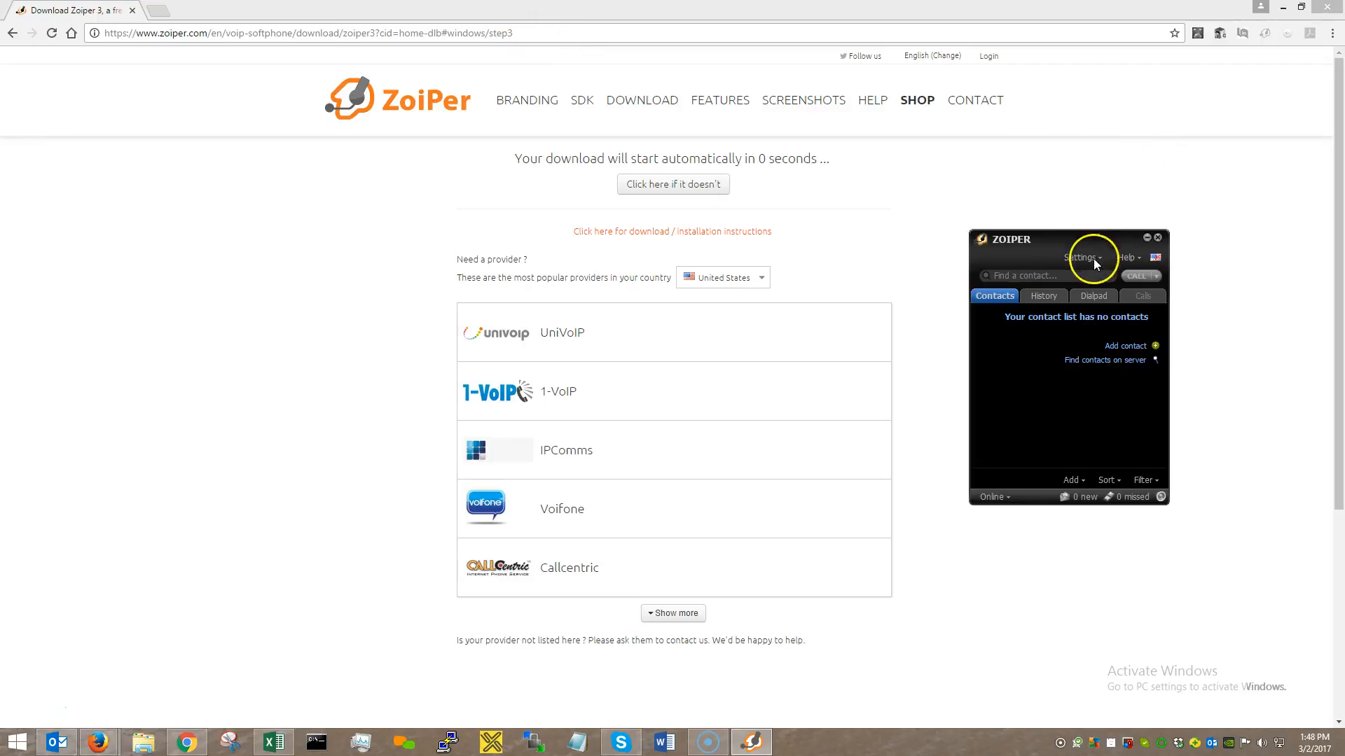
{"action": "left_click_drag", "start_coordinate": [1081, 241], "coordinate": [946, 179]}
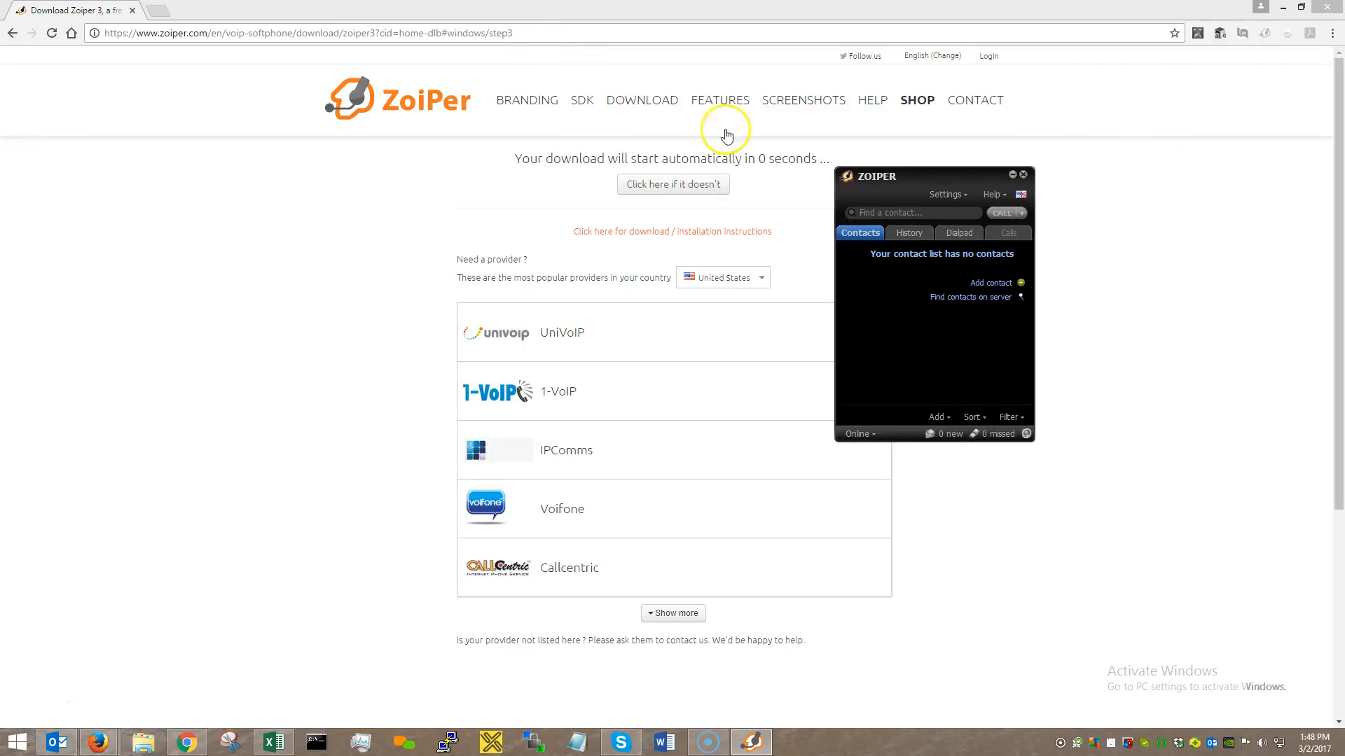
{"action": "left_click", "coordinate": [367, 33]}
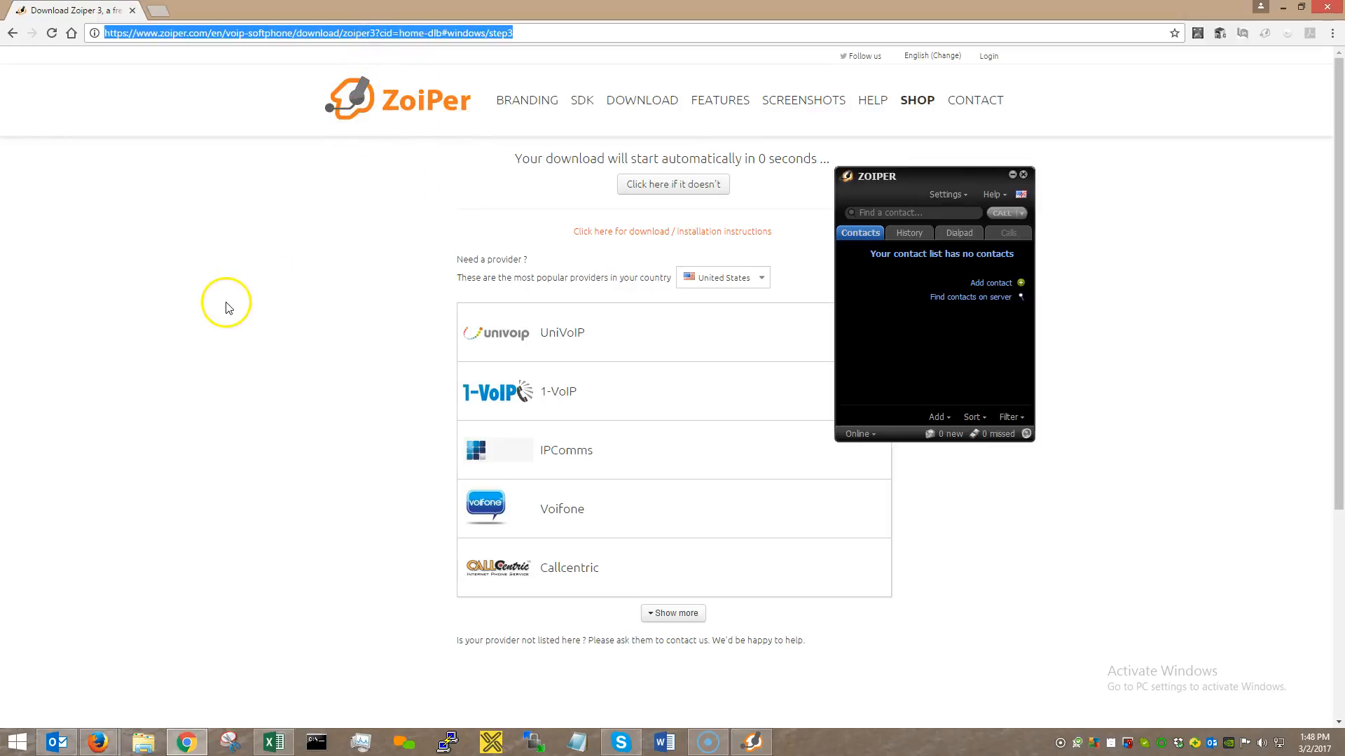
Load kcp.gofusion1.com/agent in Chrome to reach the OSDial phone login page.
{"action": "type", "text": "kcp"}
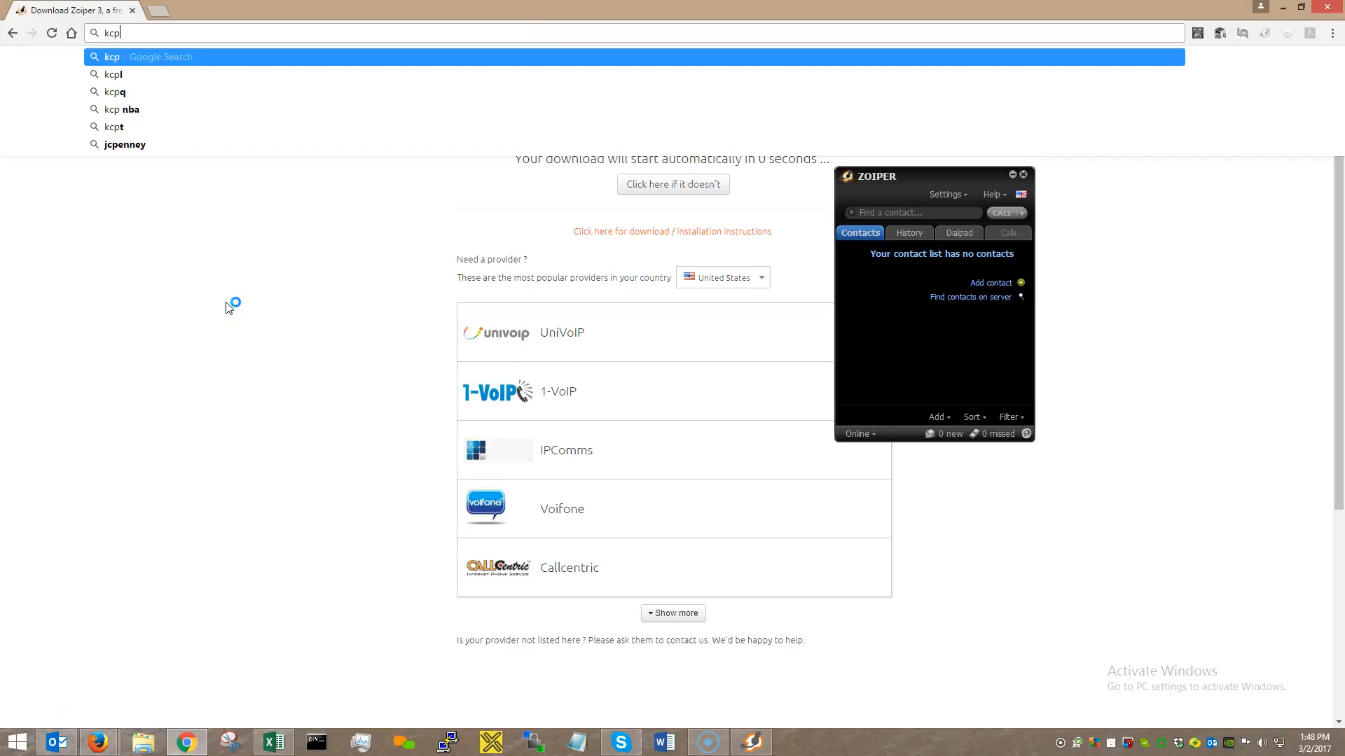
{"action": "type", "text": ".gofuio"}
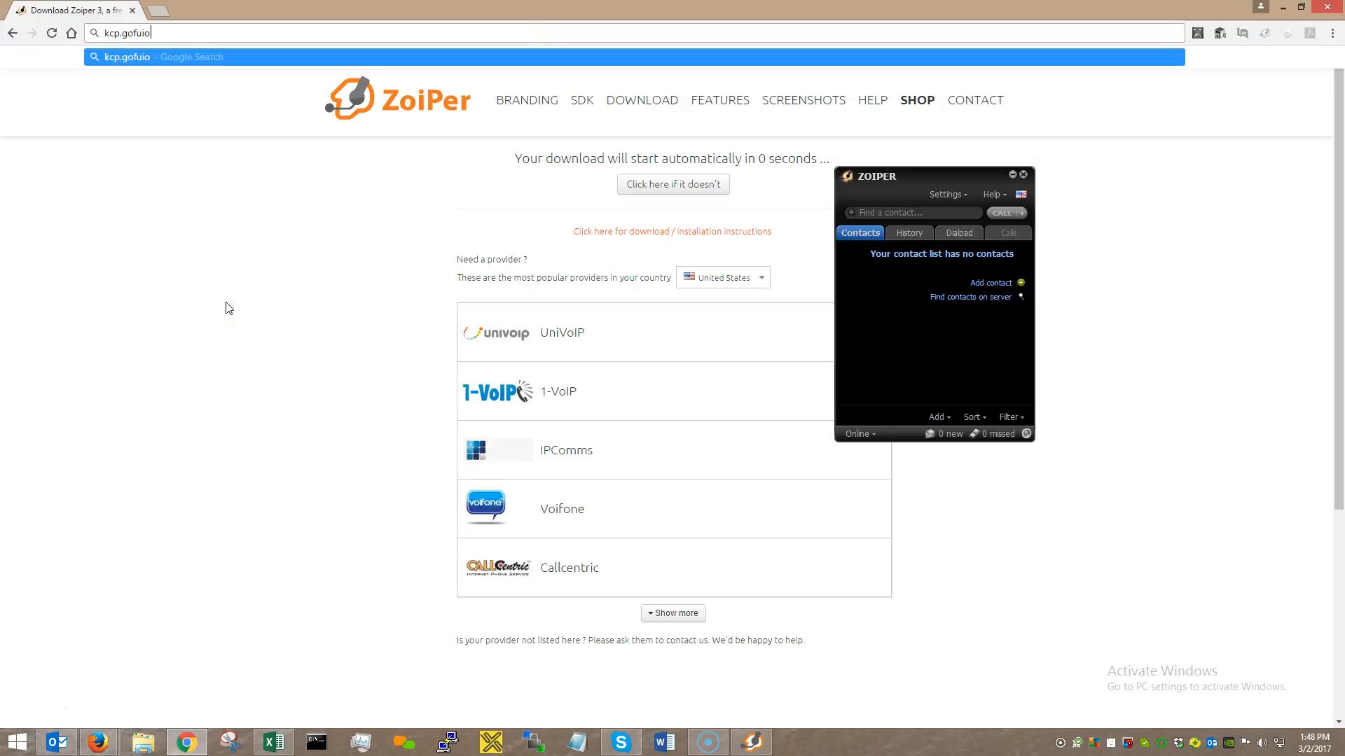
{"action": "key", "text": "BackSpace"}
{"action": "key", "text": "BackSpace"}
{"action": "type", "text": "sion1.com"}
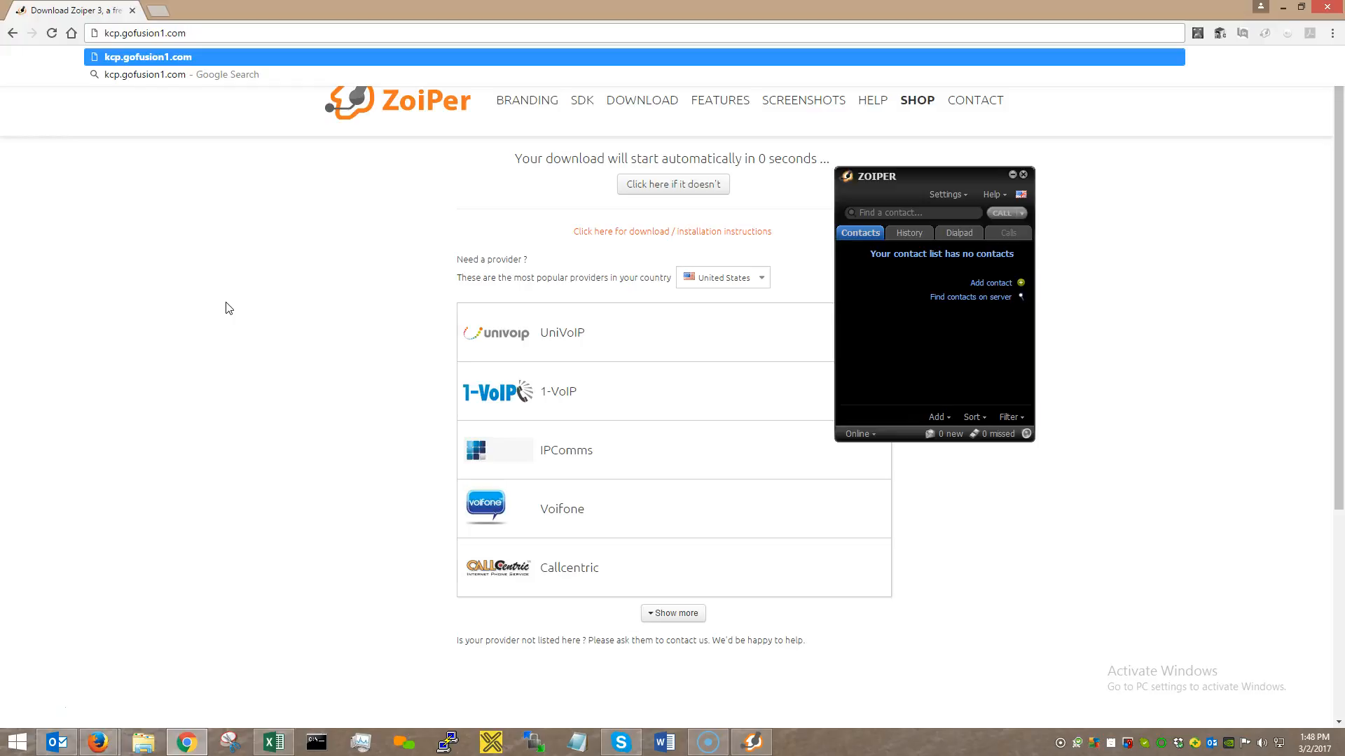
{"action": "type", "text": "/agent"}
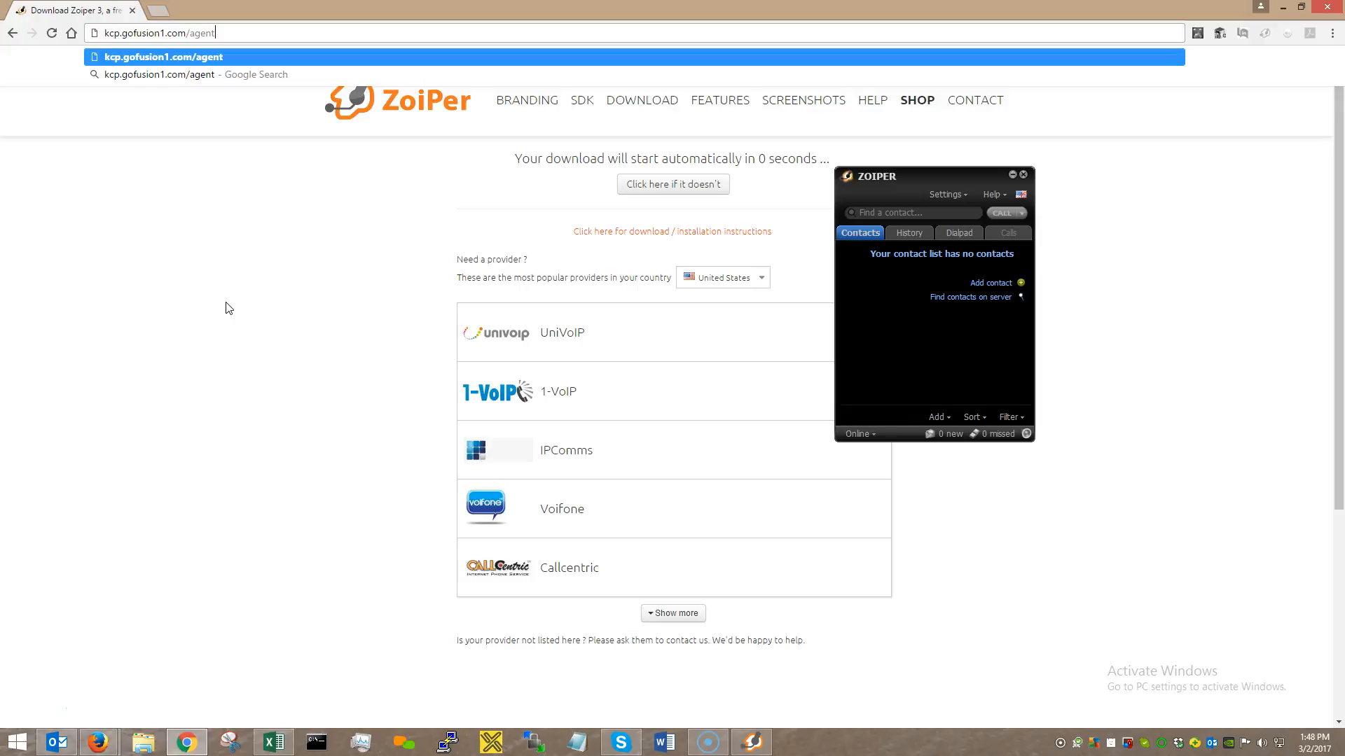
{"action": "key", "text": "Return"}
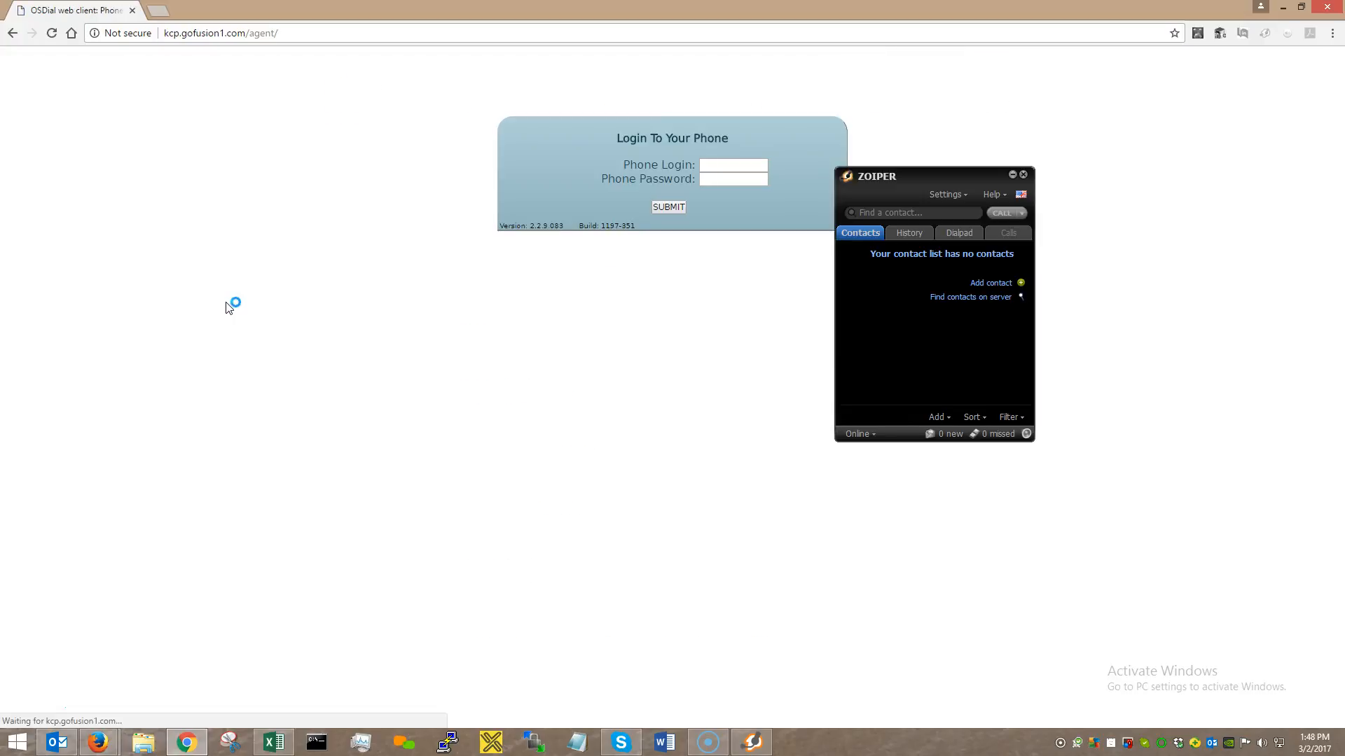
Move the Zoiper window to the right screen edge and set the page zoom to 110%.
{"action": "left_click", "coordinate": [387, 278]}
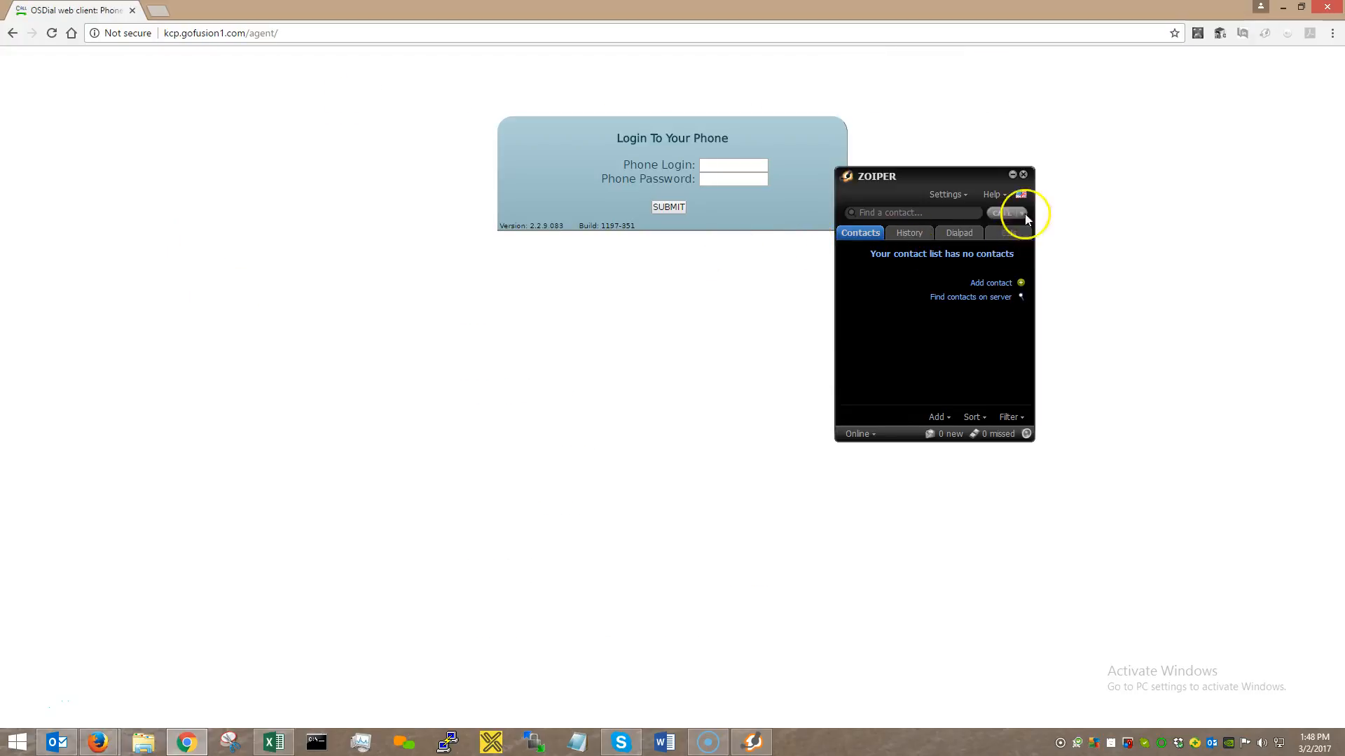
{"action": "left_click_drag", "start_coordinate": [925, 178], "coordinate": [1173, 206]}
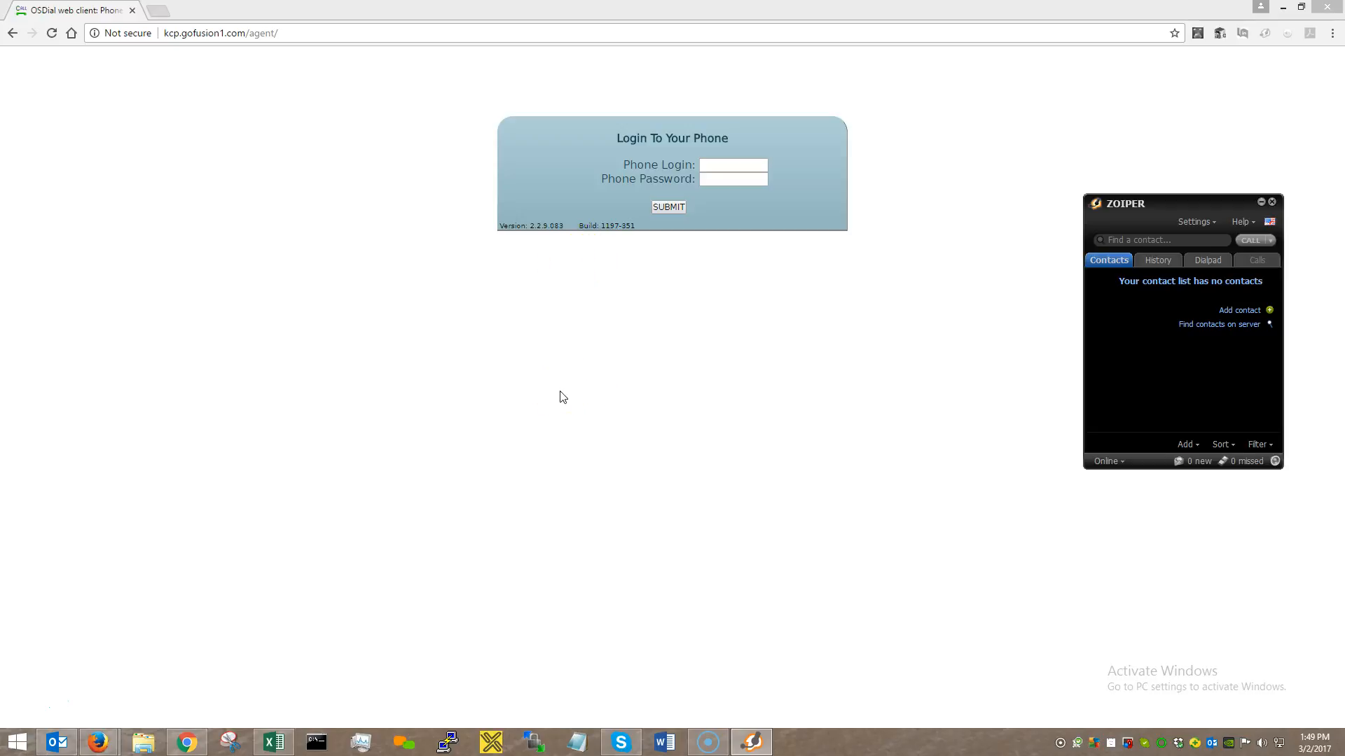
{"action": "key", "text": "ctrl+plus"}
{"action": "key", "text": "ctrl+plus"}
{"action": "key", "text": "ctrl+minus"}
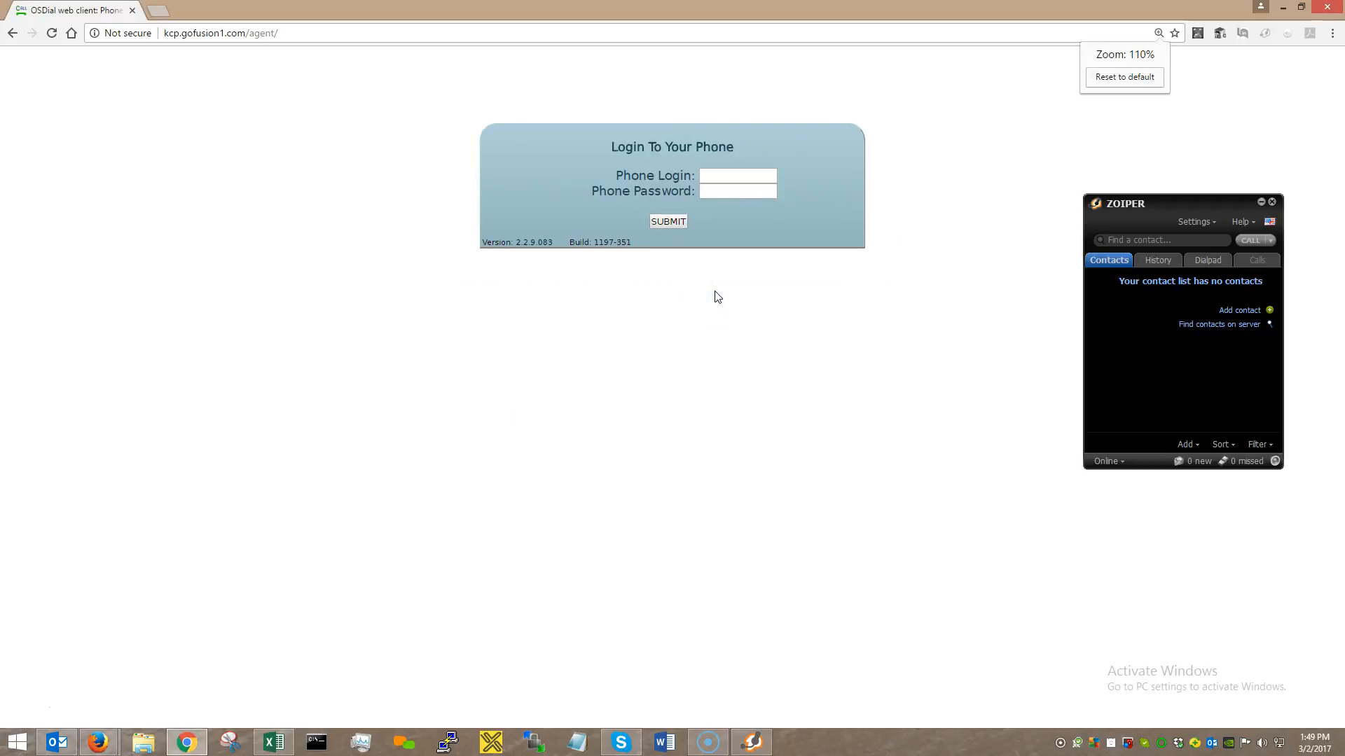
{"action": "key", "text": "ctrl+plus"}
{"action": "key", "text": "ctrl+plus"}
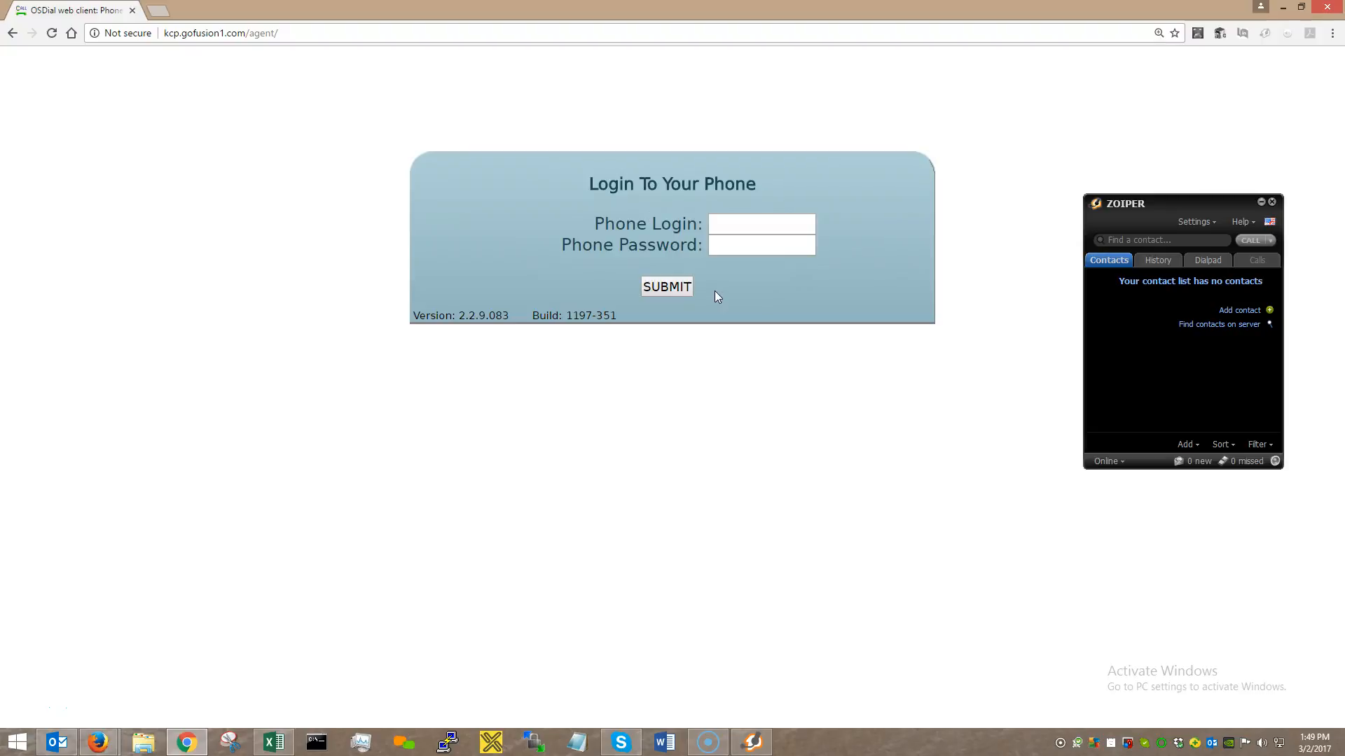
{"action": "key", "text": "ctrl+minus"}
{"action": "key", "text": "ctrl+minus"}
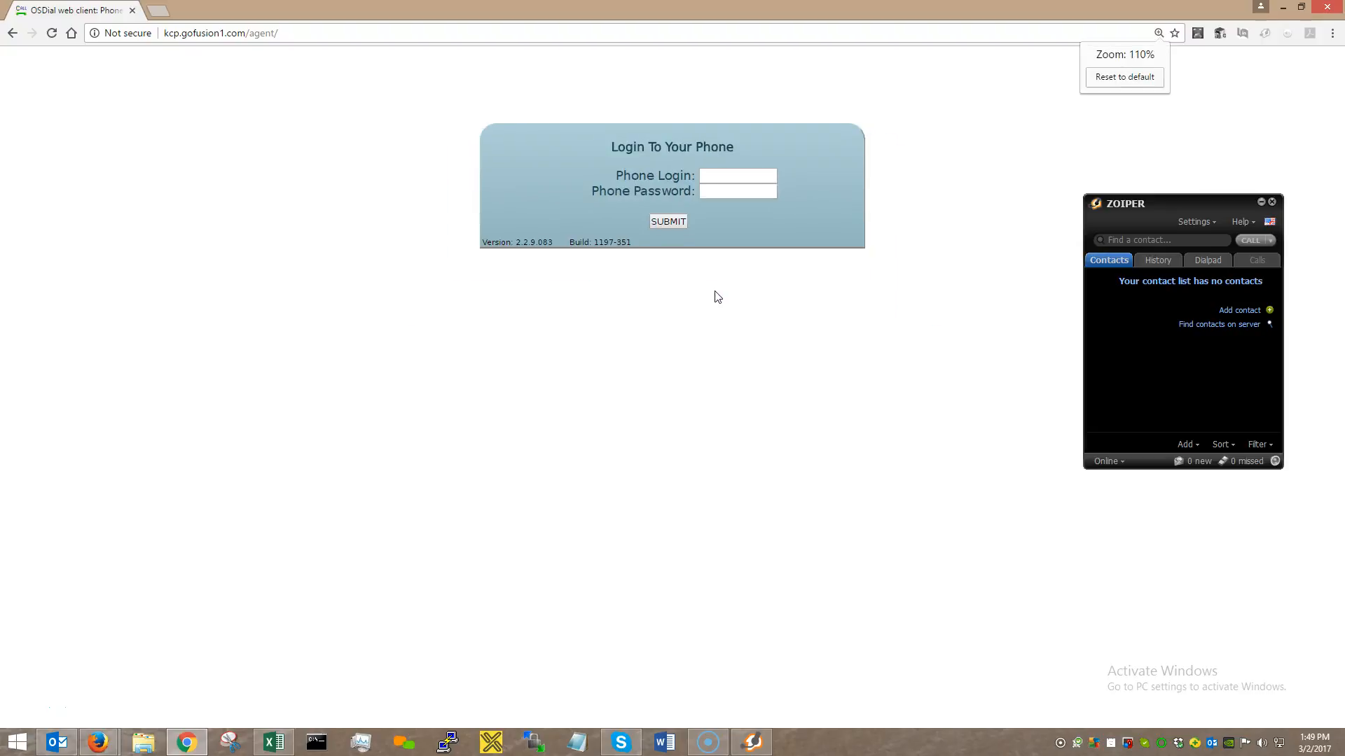
{"action": "key", "text": "ctrl+plus"}
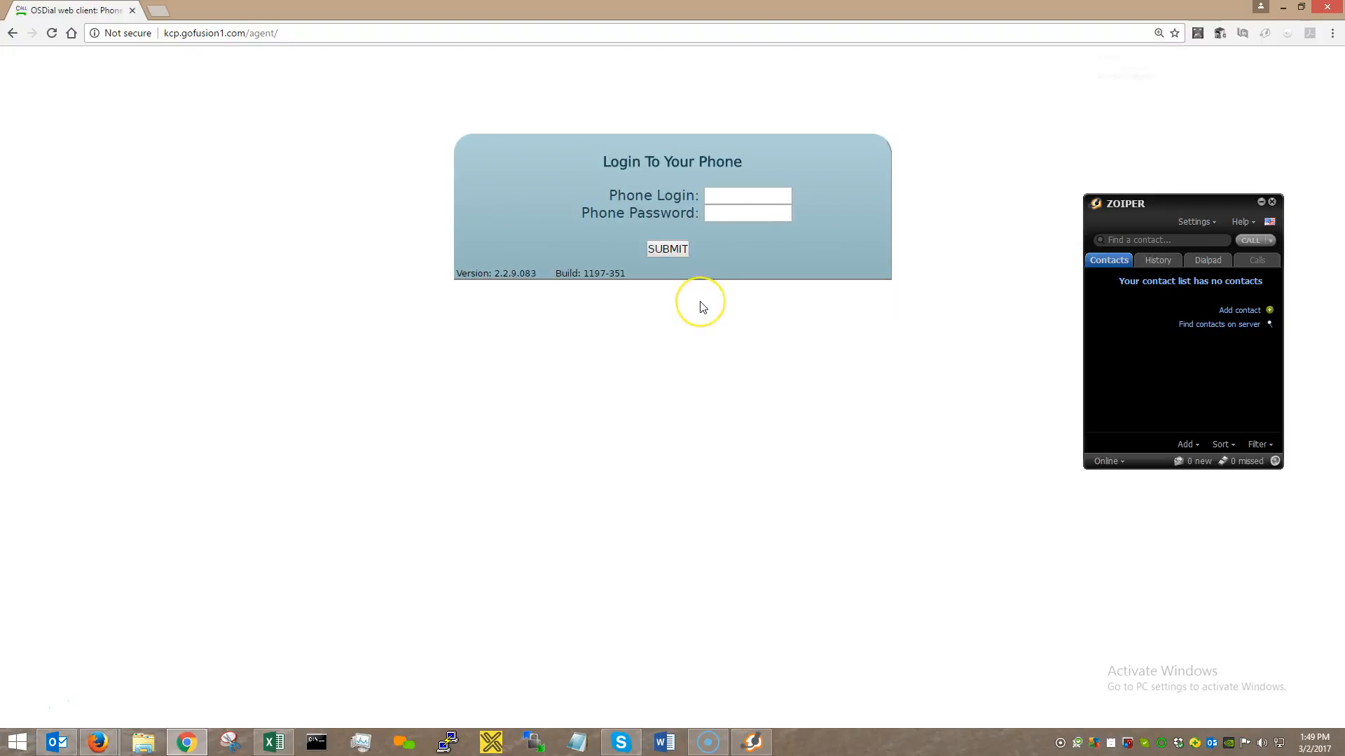
{"action": "key", "text": "ctrl+minus"}
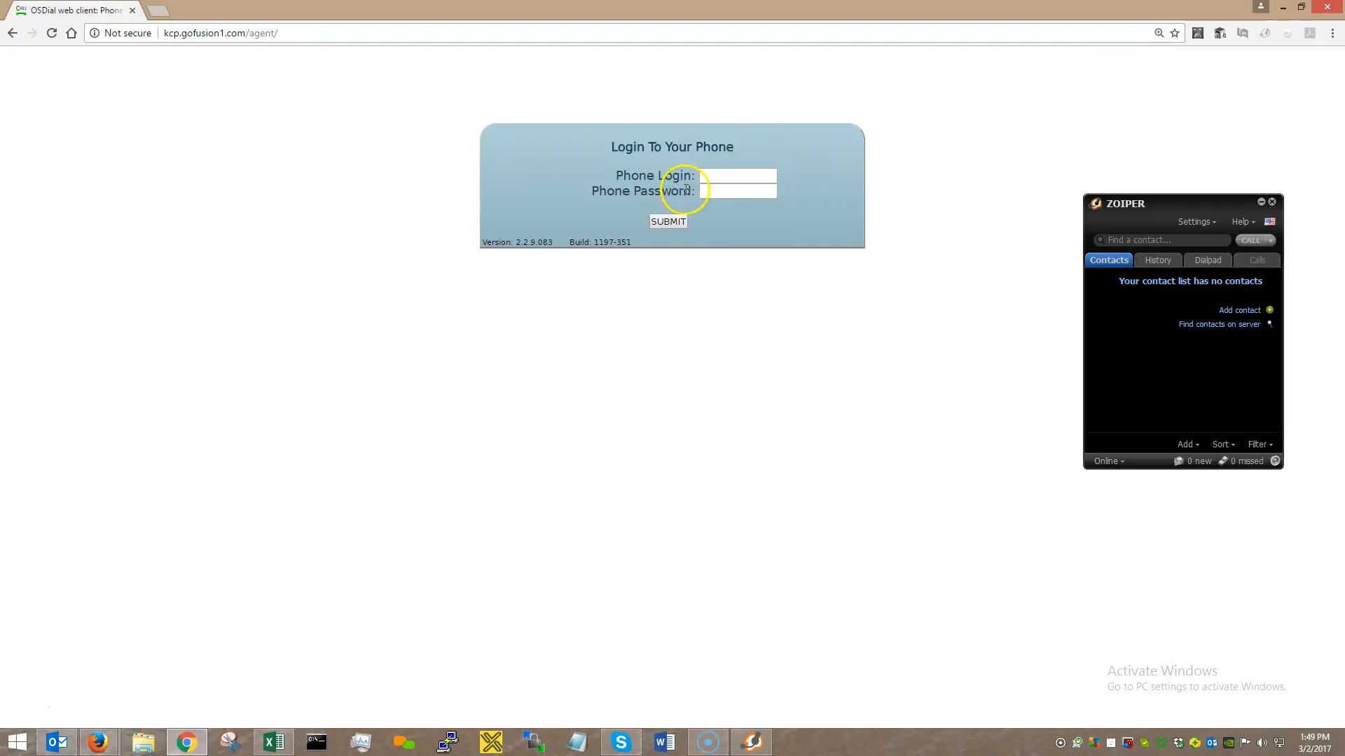
Sign in with phone login 201 and the phone password.
{"action": "left_click", "coordinate": [727, 175]}
{"action": "type", "text": "201"}
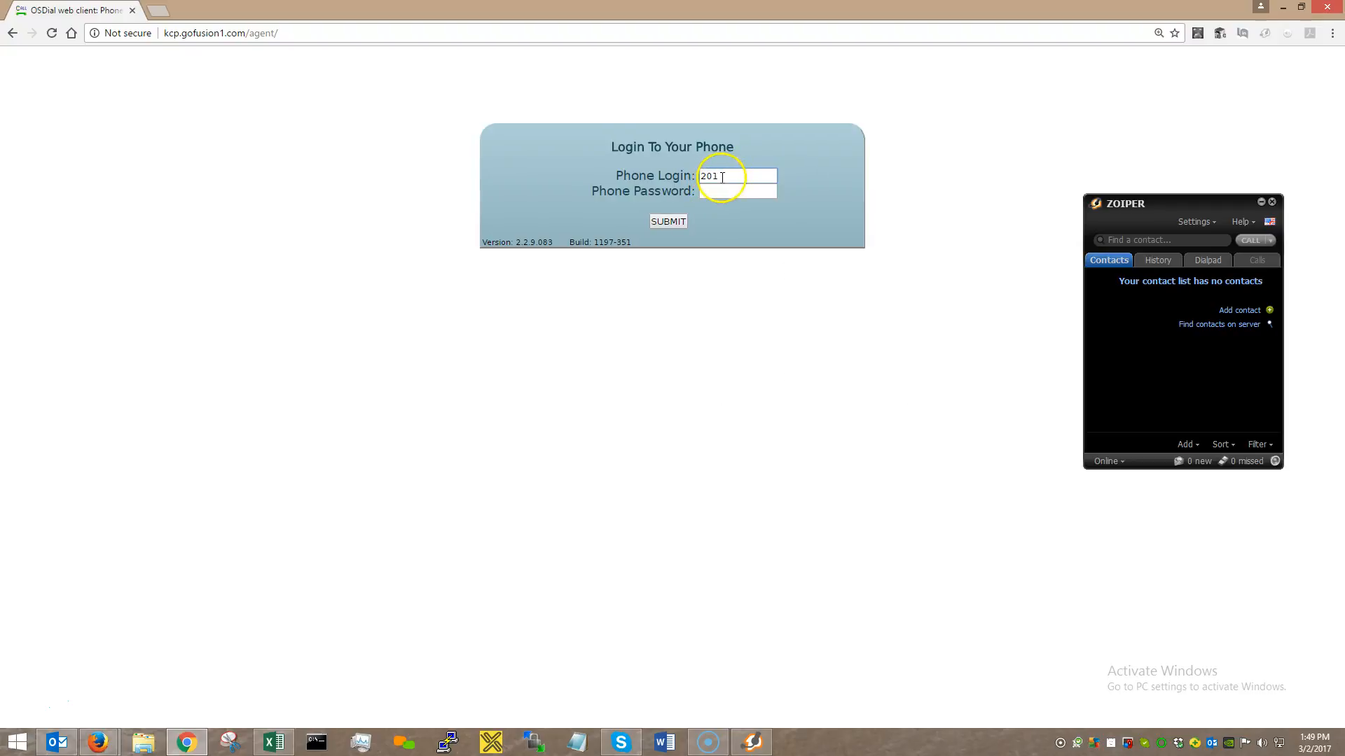
{"action": "left_click", "coordinate": [725, 193]}
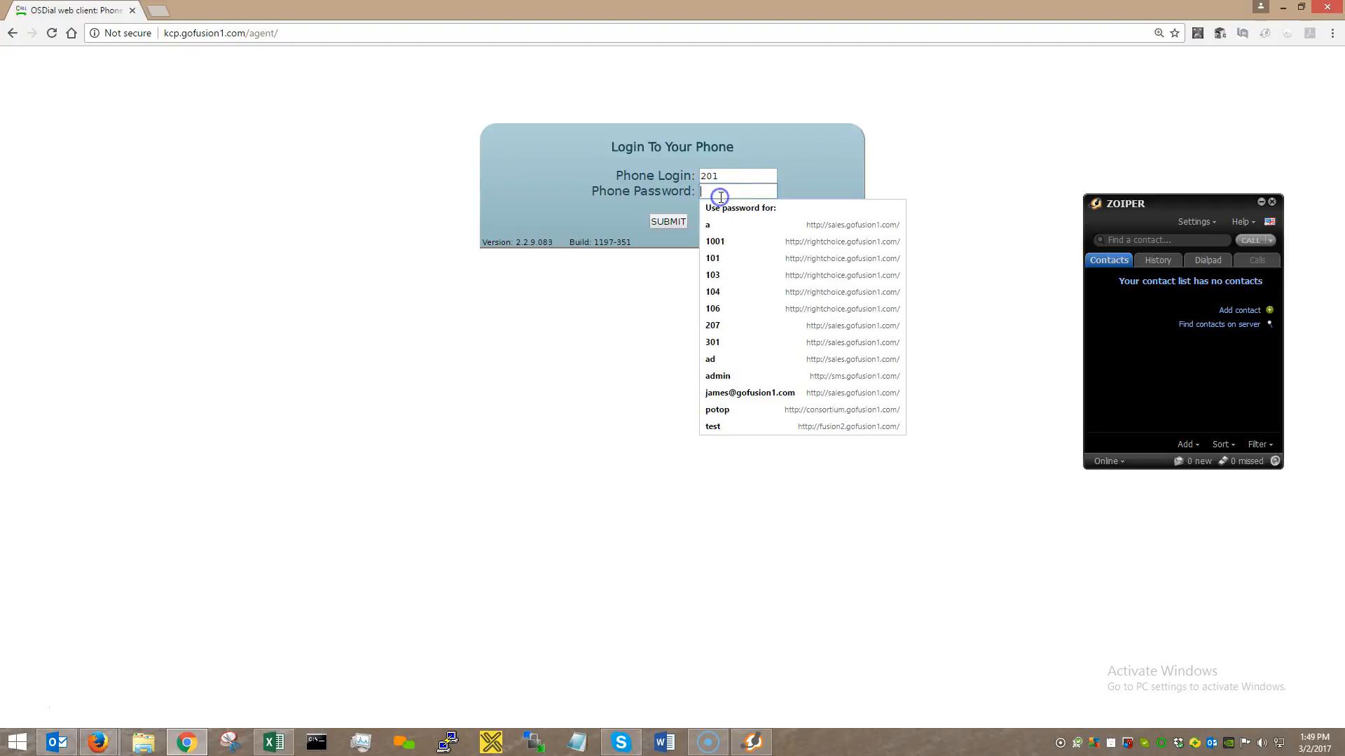
{"action": "type", "text": "test"}
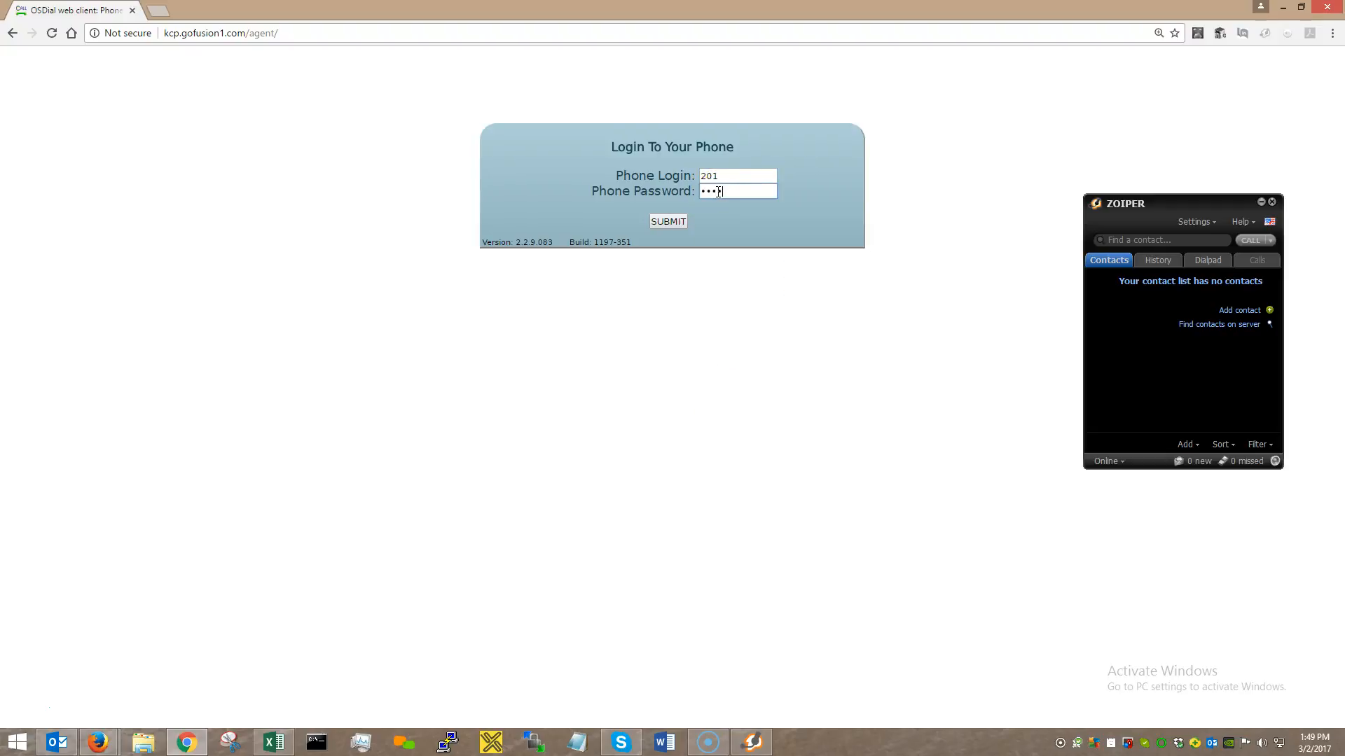
{"action": "left_click", "coordinate": [671, 222]}
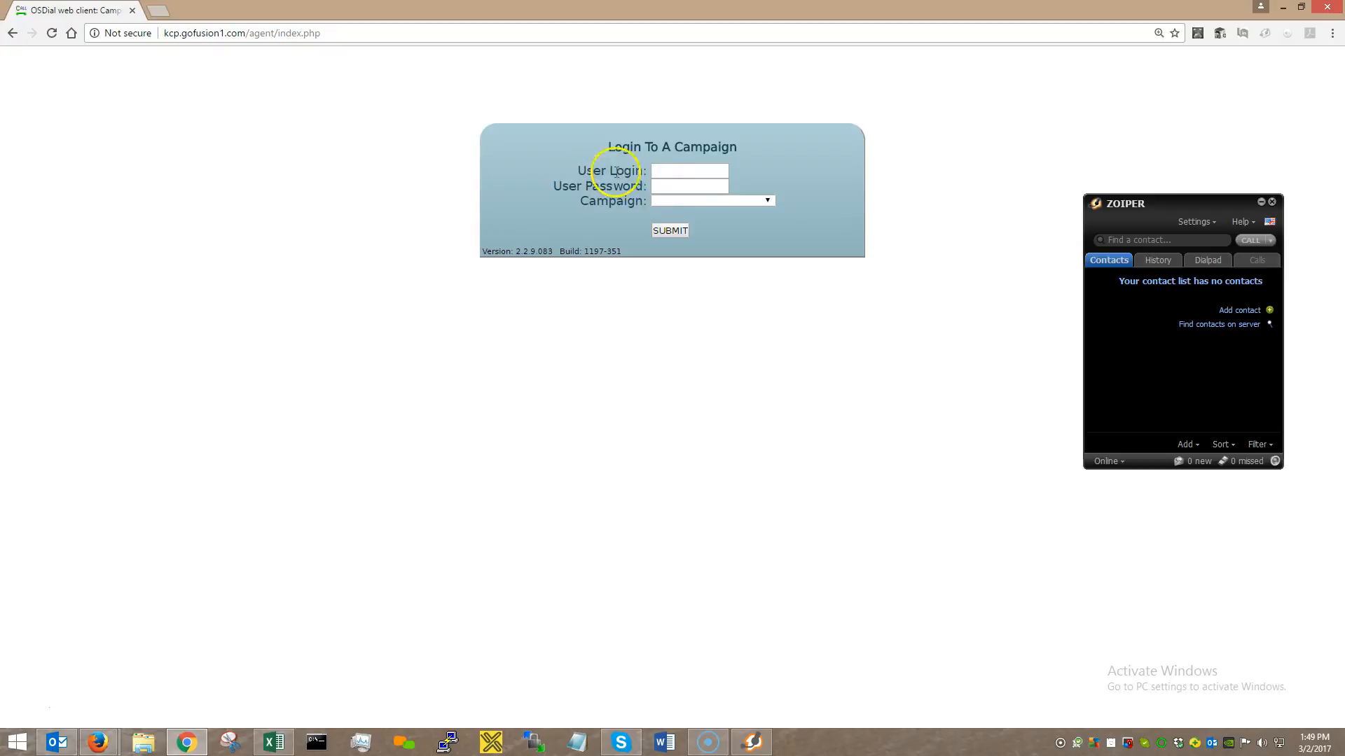
Enter user login 201 and the agent's password.
{"action": "left_click", "coordinate": [671, 170]}
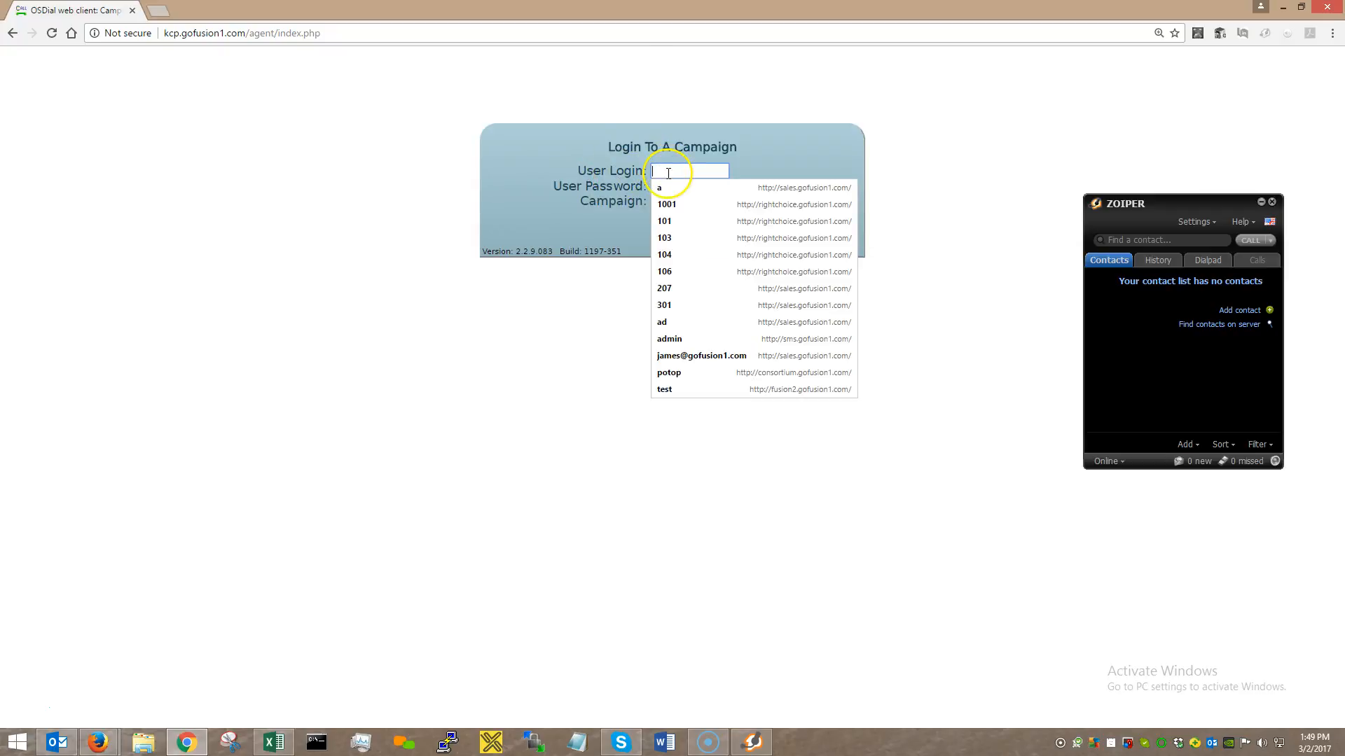
{"action": "type", "text": "201"}
{"action": "left_click", "coordinate": [674, 189]}
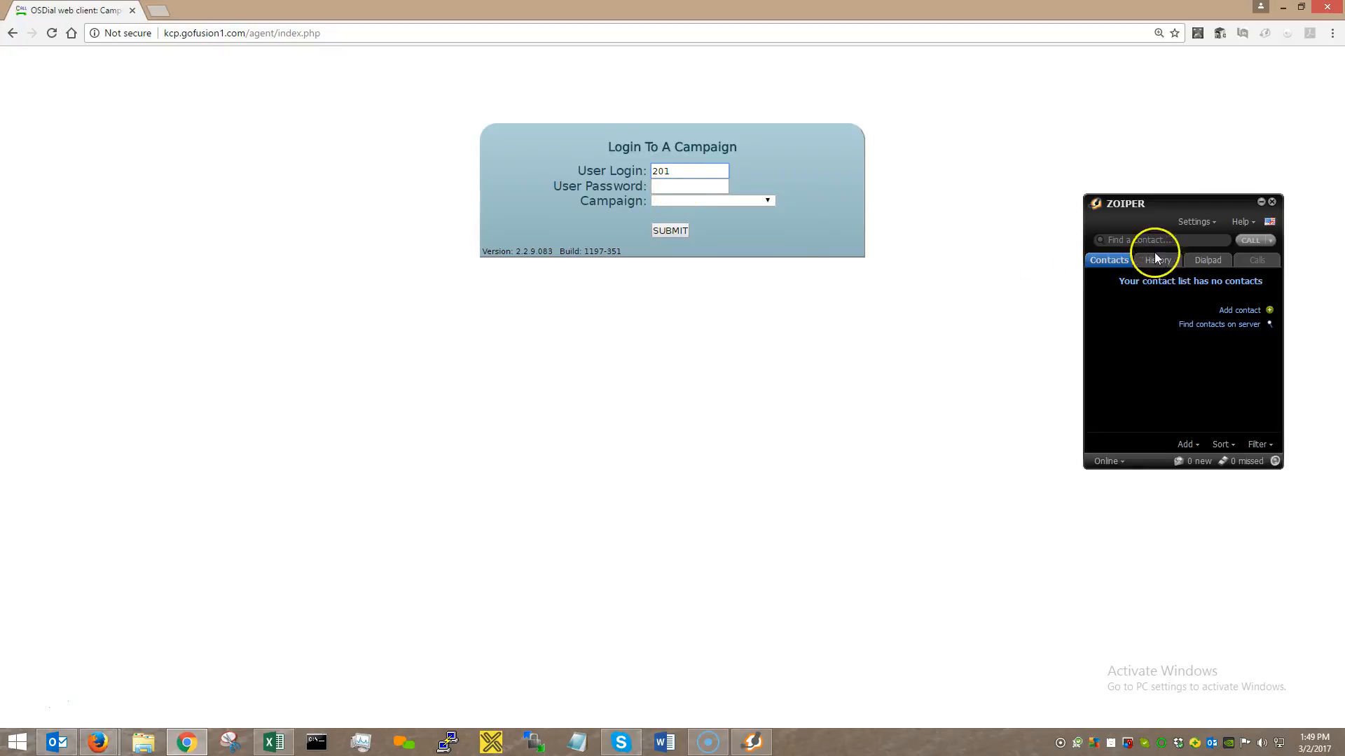
{"action": "left_click", "coordinate": [678, 183]}
{"action": "type", "text": "1234"}
Choose the 1001 - Orlando Businesses campaign from the Campaign list.
{"action": "left_click", "coordinate": [695, 201]}
{"action": "left_click", "coordinate": [696, 201]}
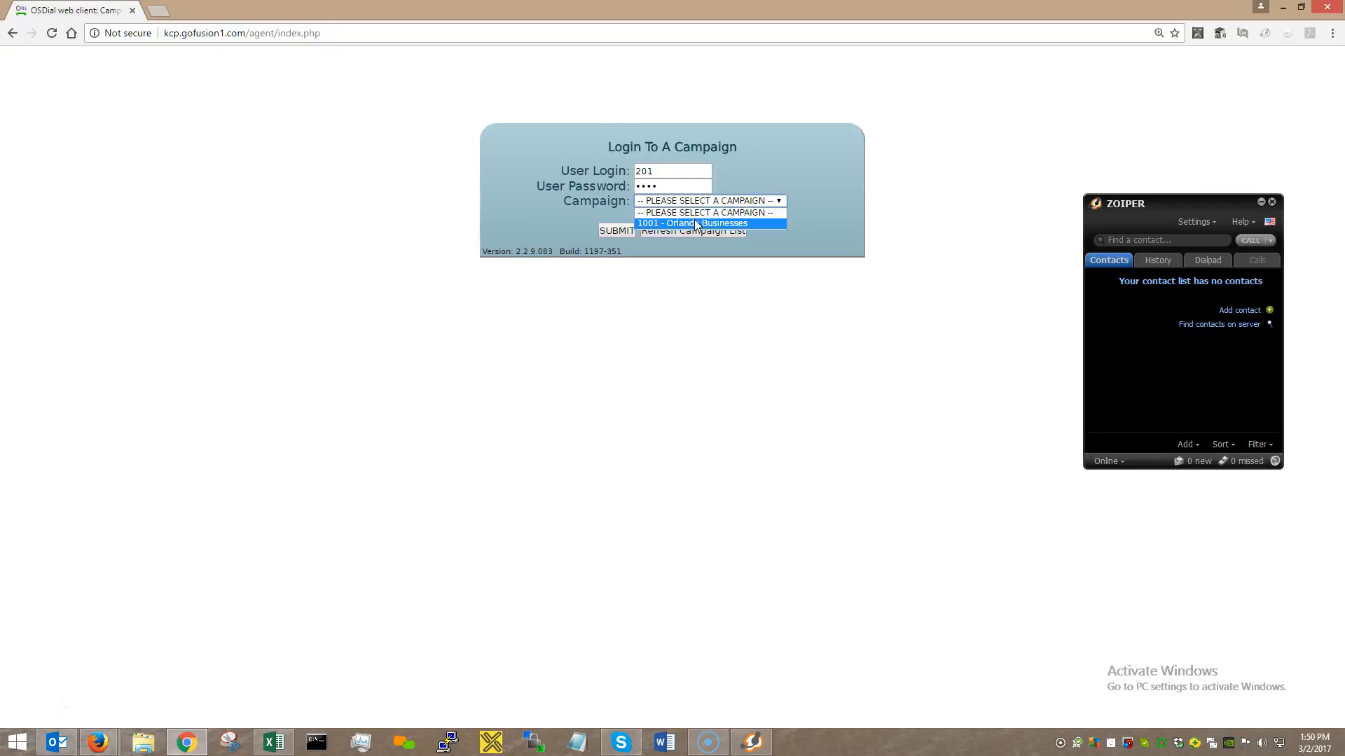
{"action": "left_click", "coordinate": [692, 224]}
{"action": "left_click", "coordinate": [688, 224]}
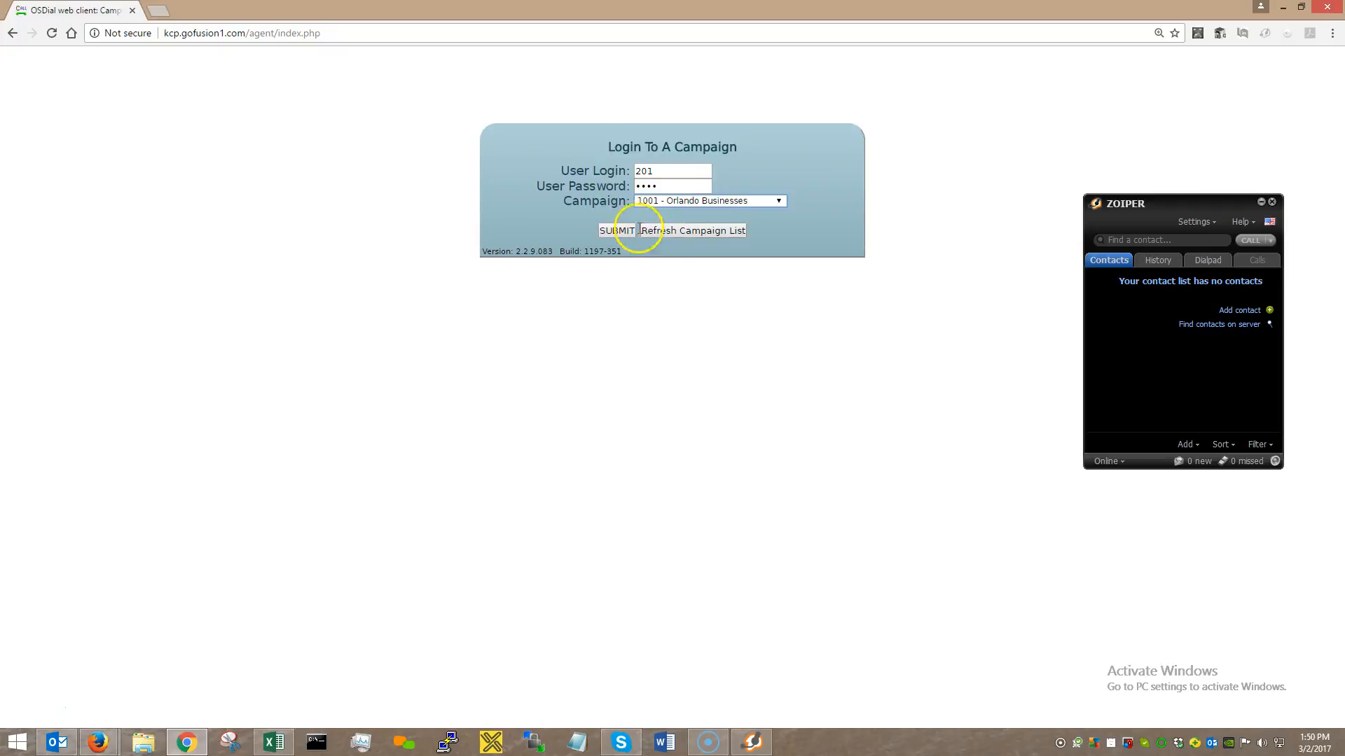
{"action": "left_click", "coordinate": [840, 229]}
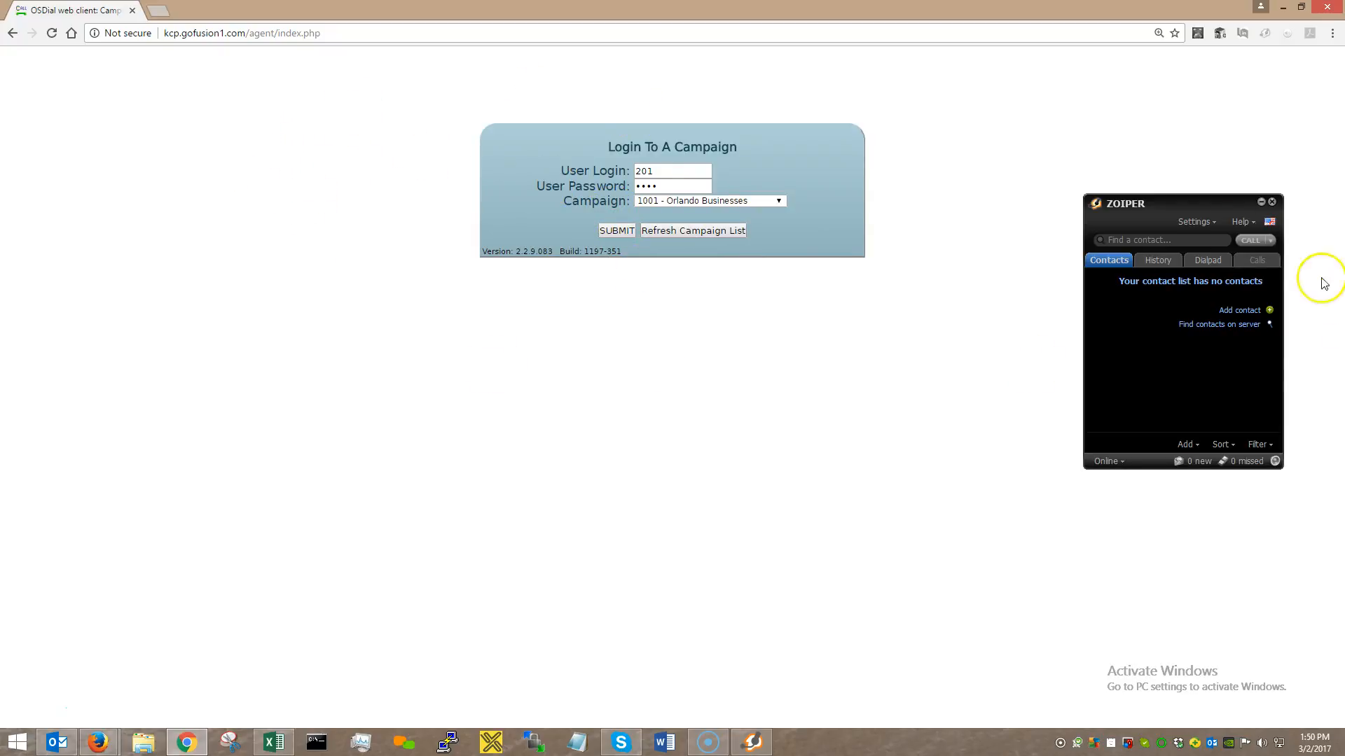
Shift the Zoiper window aside and submit the Orlando Businesses campaign login.
{"action": "left_click_drag", "start_coordinate": [1179, 204], "coordinate": [1124, 197]}
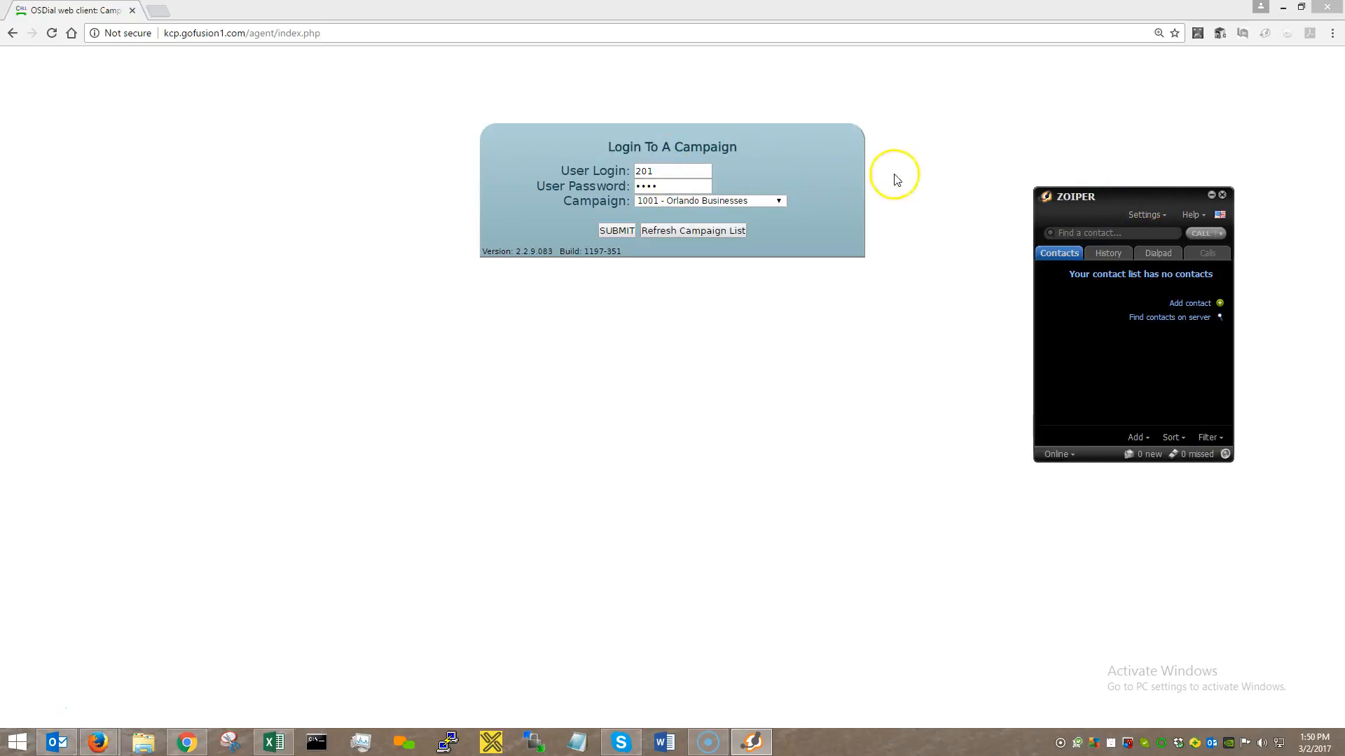
{"action": "left_click_drag", "start_coordinate": [1128, 194], "coordinate": [1120, 184]}
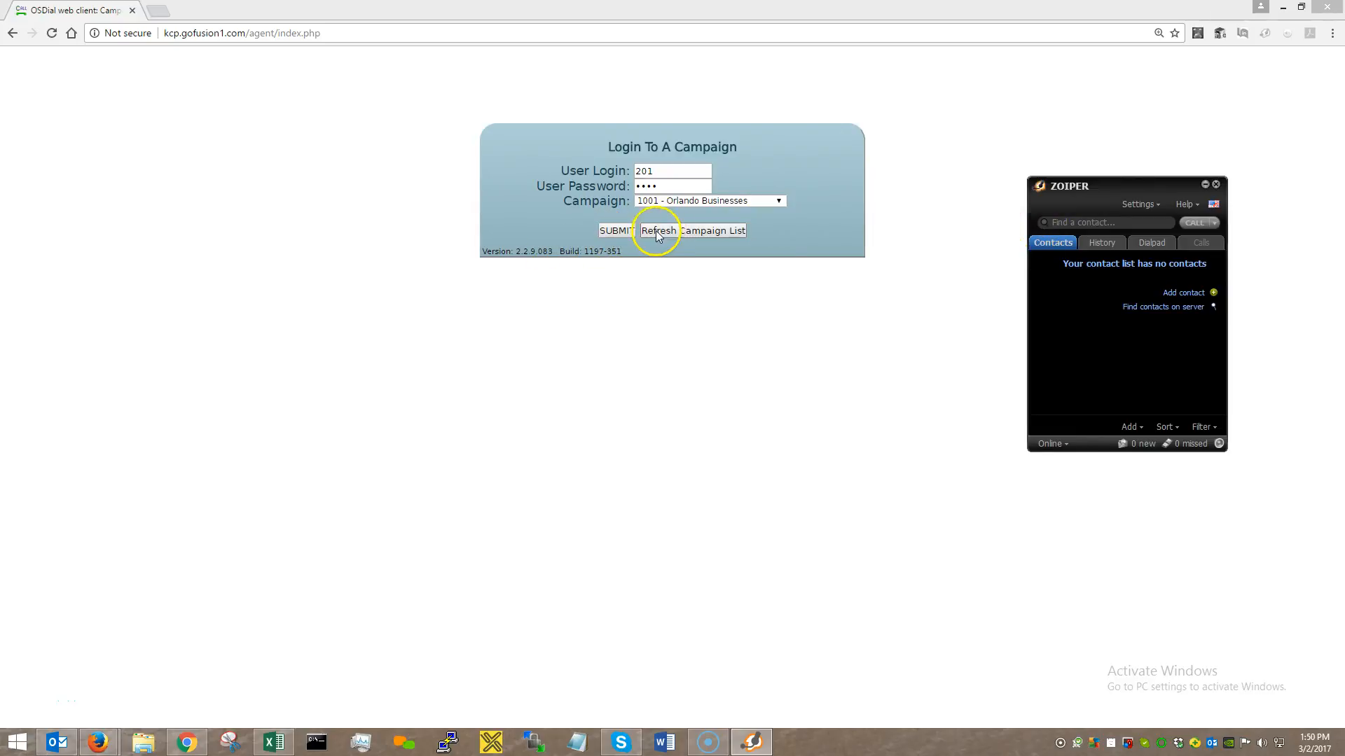
{"action": "left_click", "coordinate": [618, 232]}
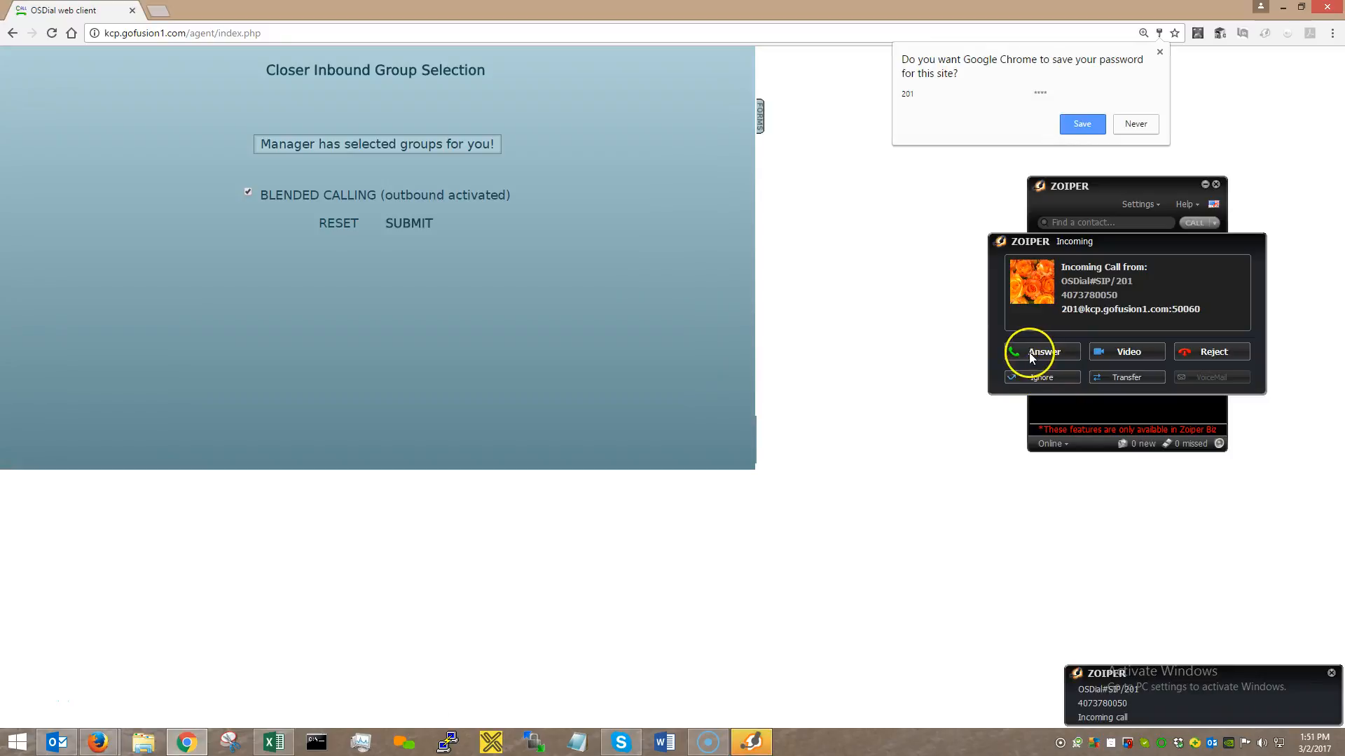
Save the agent password in Chrome, then answer the incoming call in Zoiper.
{"action": "left_click", "coordinate": [1082, 125]}
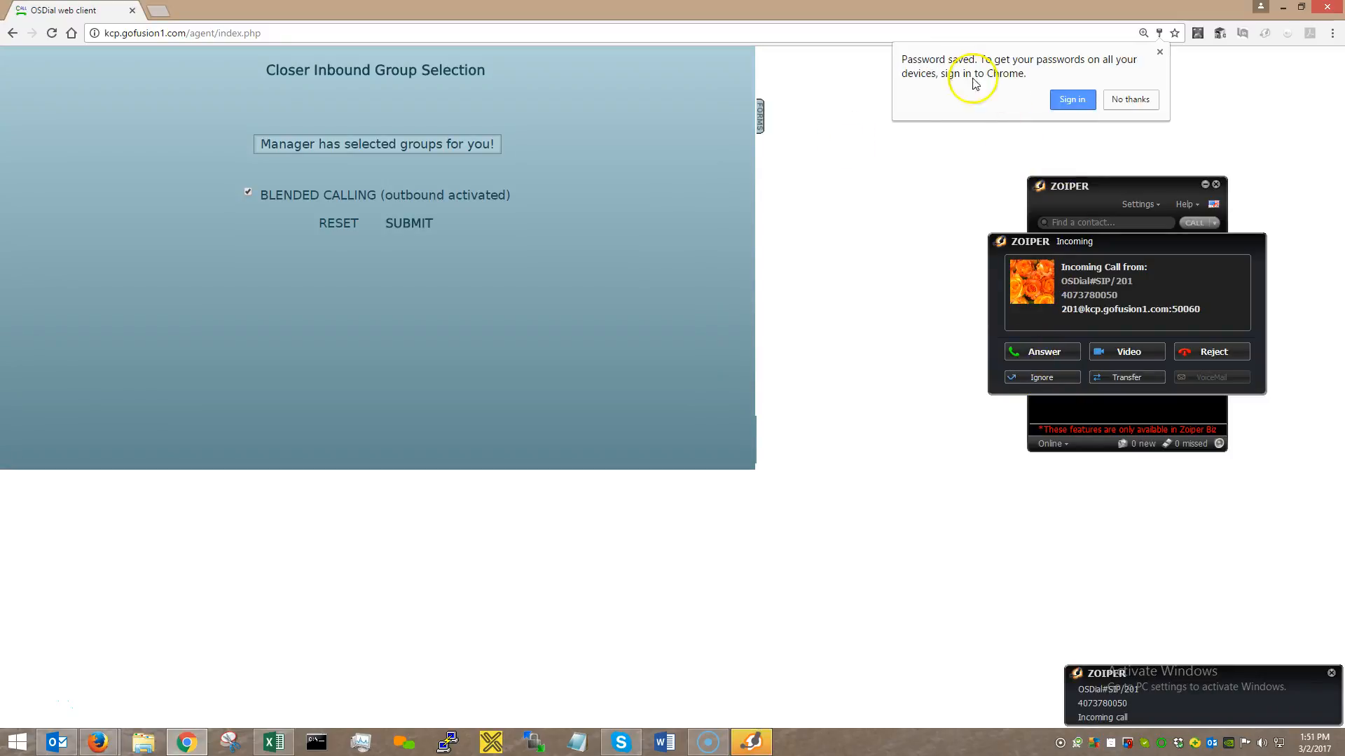
{"action": "left_click", "coordinate": [1160, 53]}
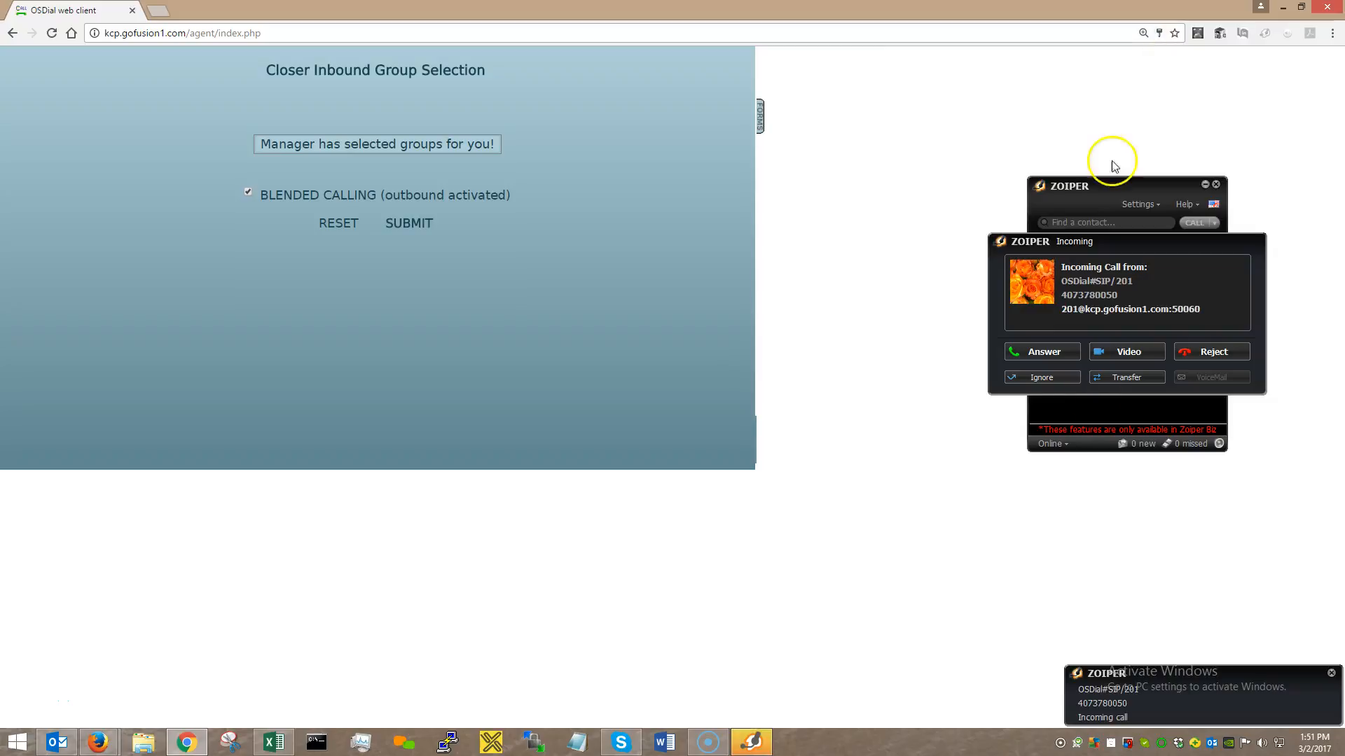
{"action": "left_click", "coordinate": [1044, 352]}
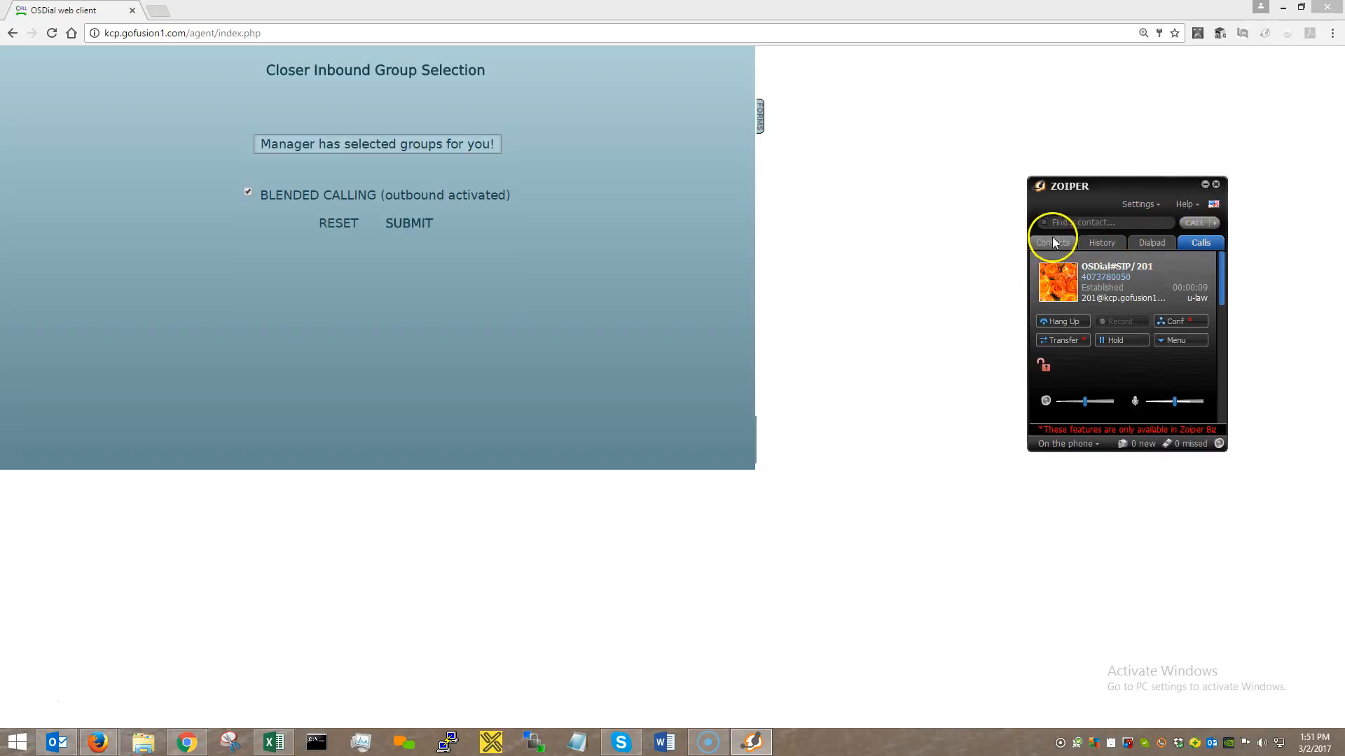
Reposition the Zoiper window, then minimize it to the tray.
{"action": "left_click_drag", "start_coordinate": [1104, 187], "coordinate": [1097, 169]}
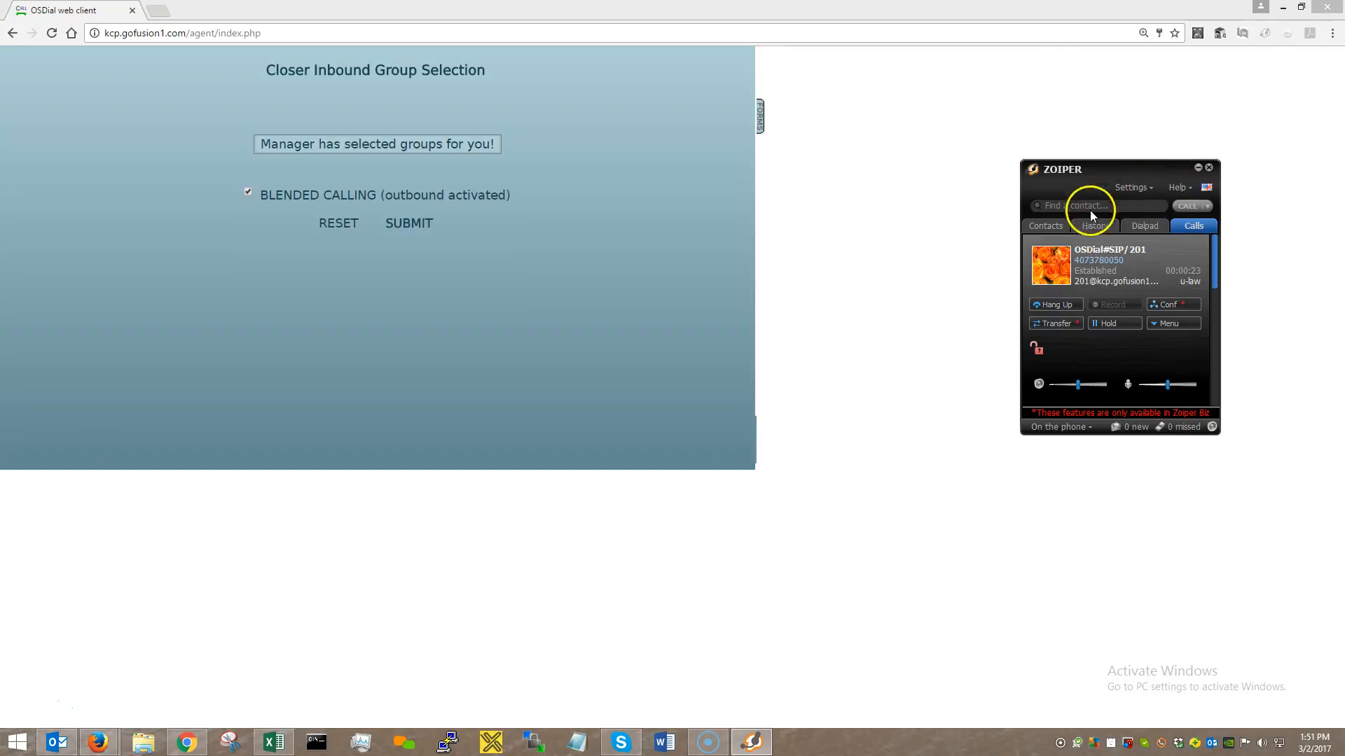
{"action": "left_click_drag", "start_coordinate": [1141, 177], "coordinate": [1065, 170]}
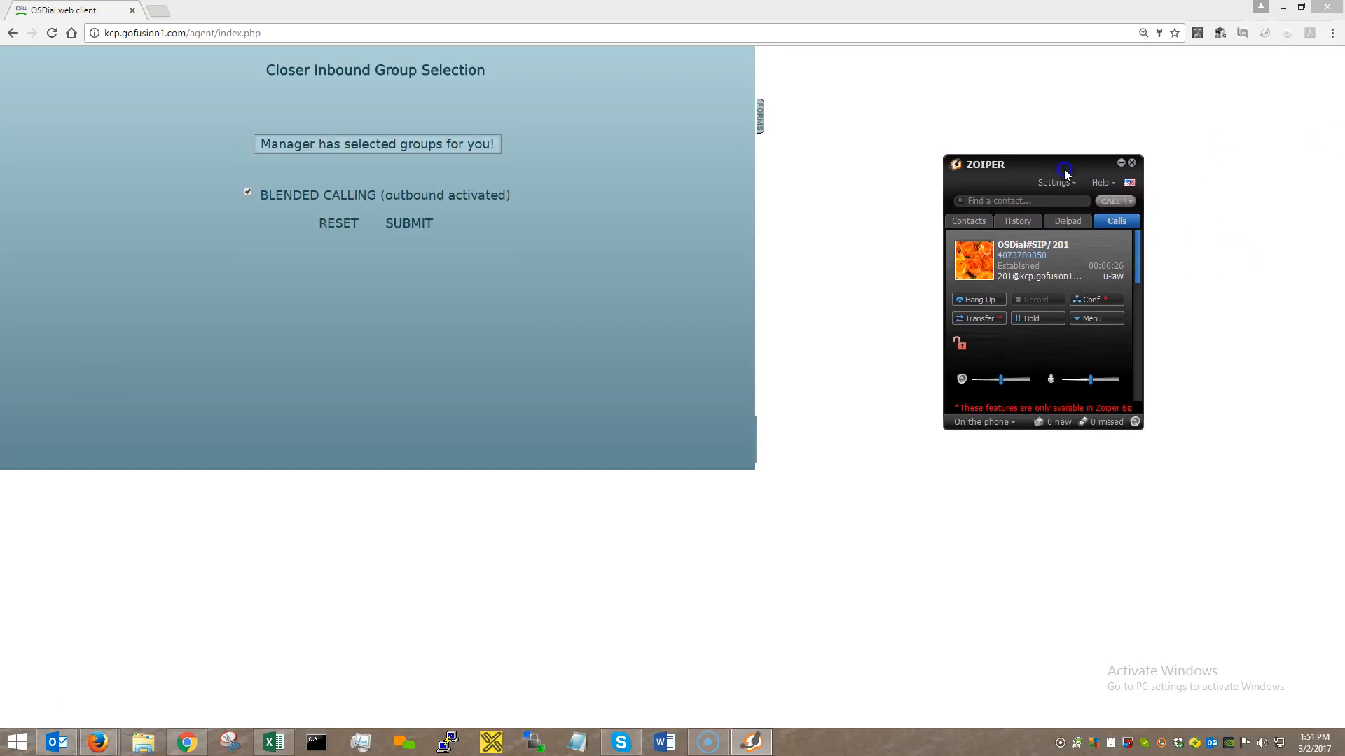
{"action": "left_click", "coordinate": [1121, 164]}
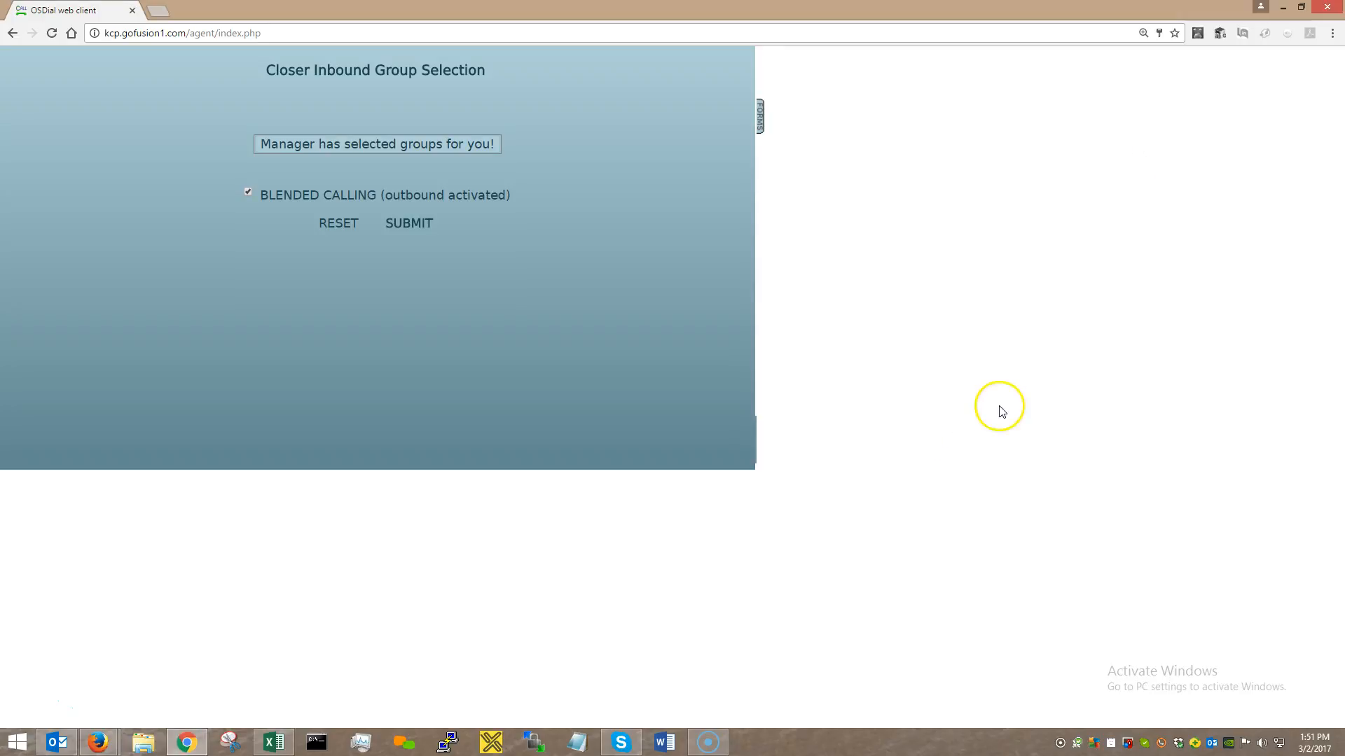
{"action": "left_click", "coordinate": [1161, 743]}
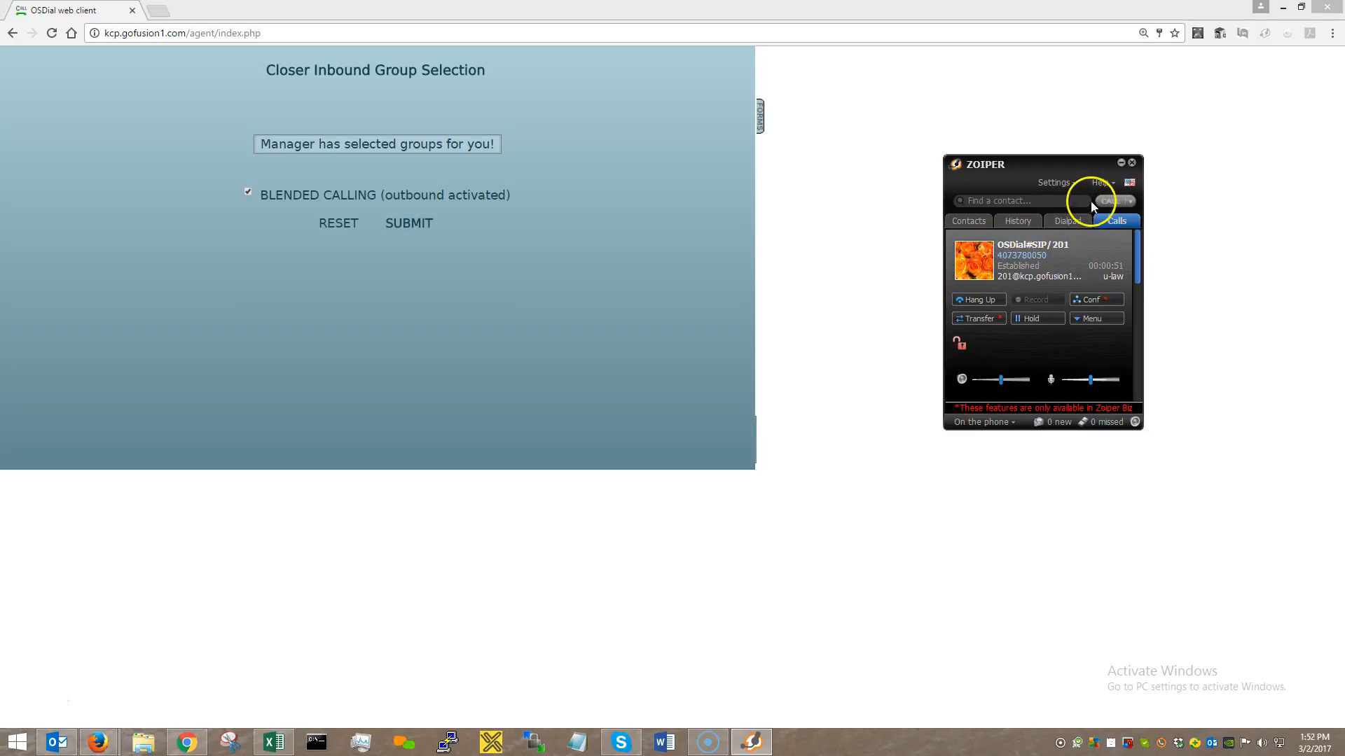
{"action": "left_click", "coordinate": [1121, 162]}
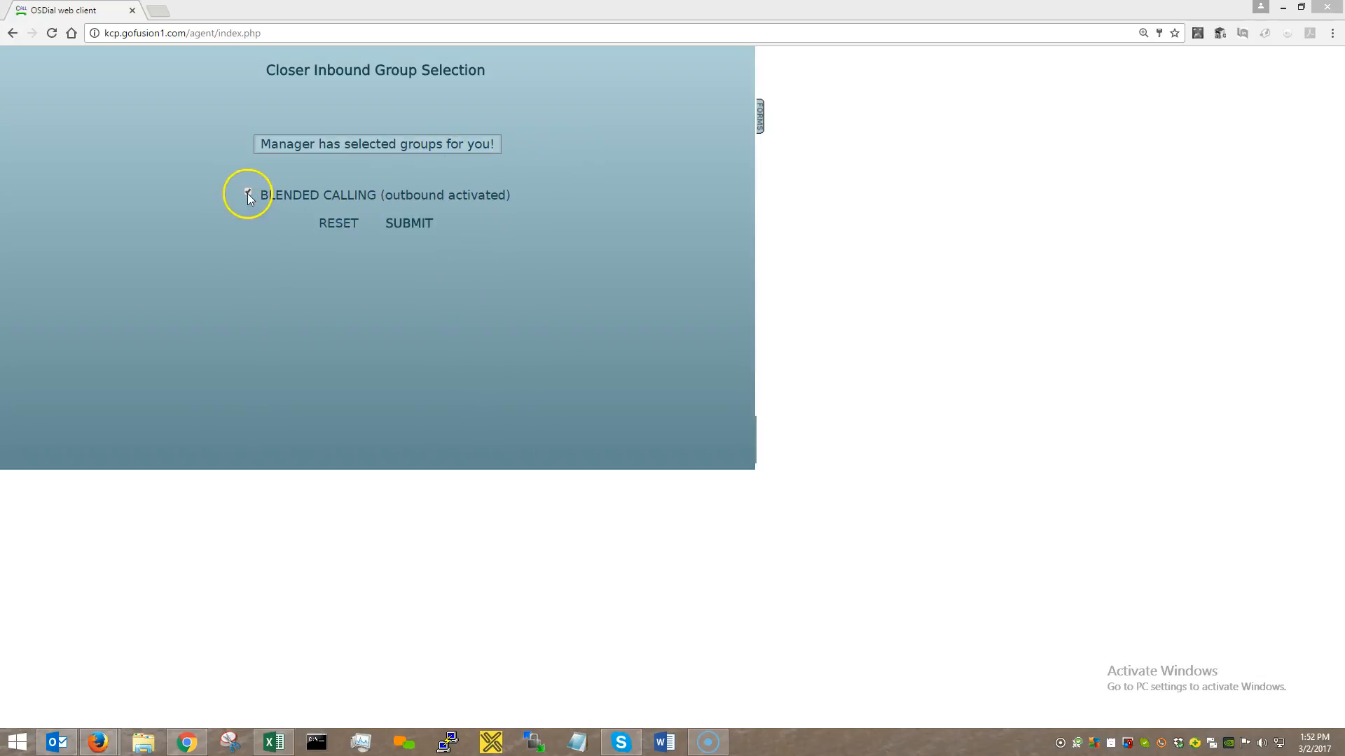
Submit the BLENDED CALLING group selection and zoom the agent screen in.
{"action": "left_click", "coordinate": [403, 223]}
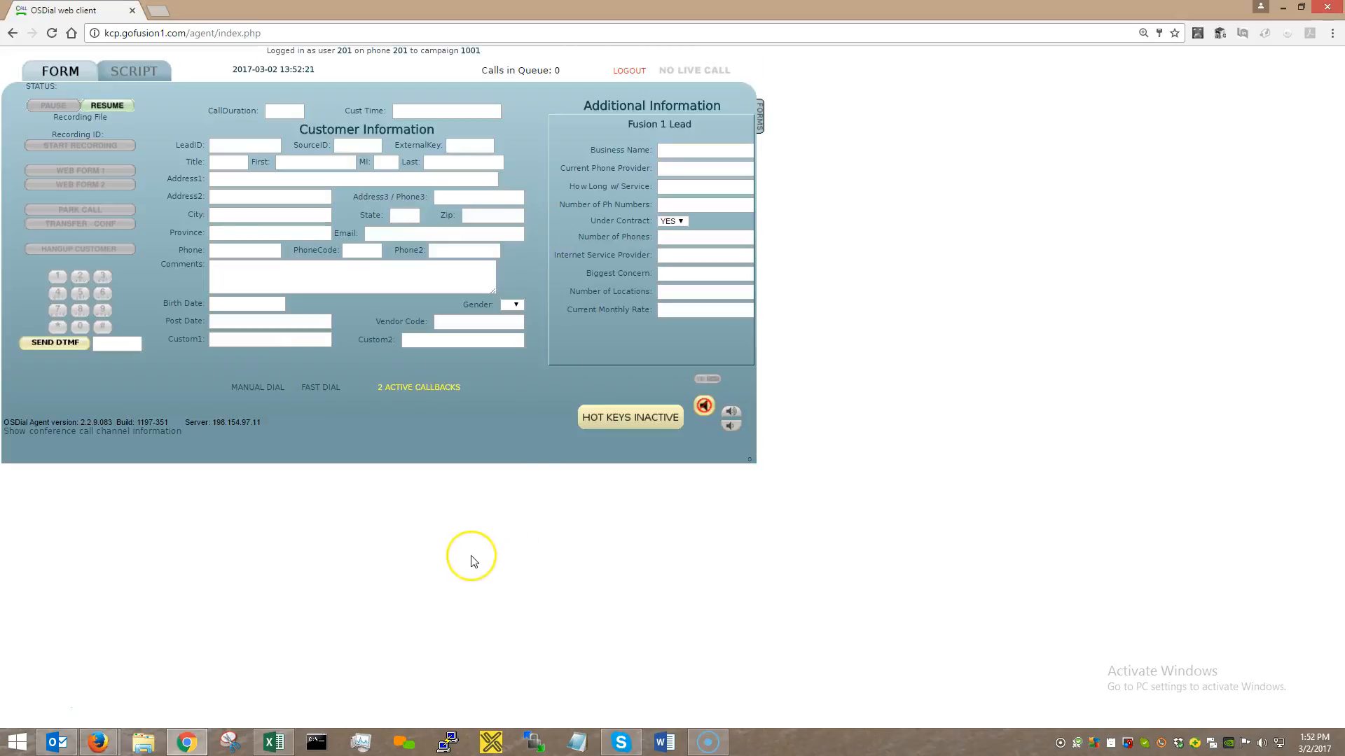
{"action": "key", "text": "ctrl+plus"}
{"action": "key", "text": "ctrl+plus"}
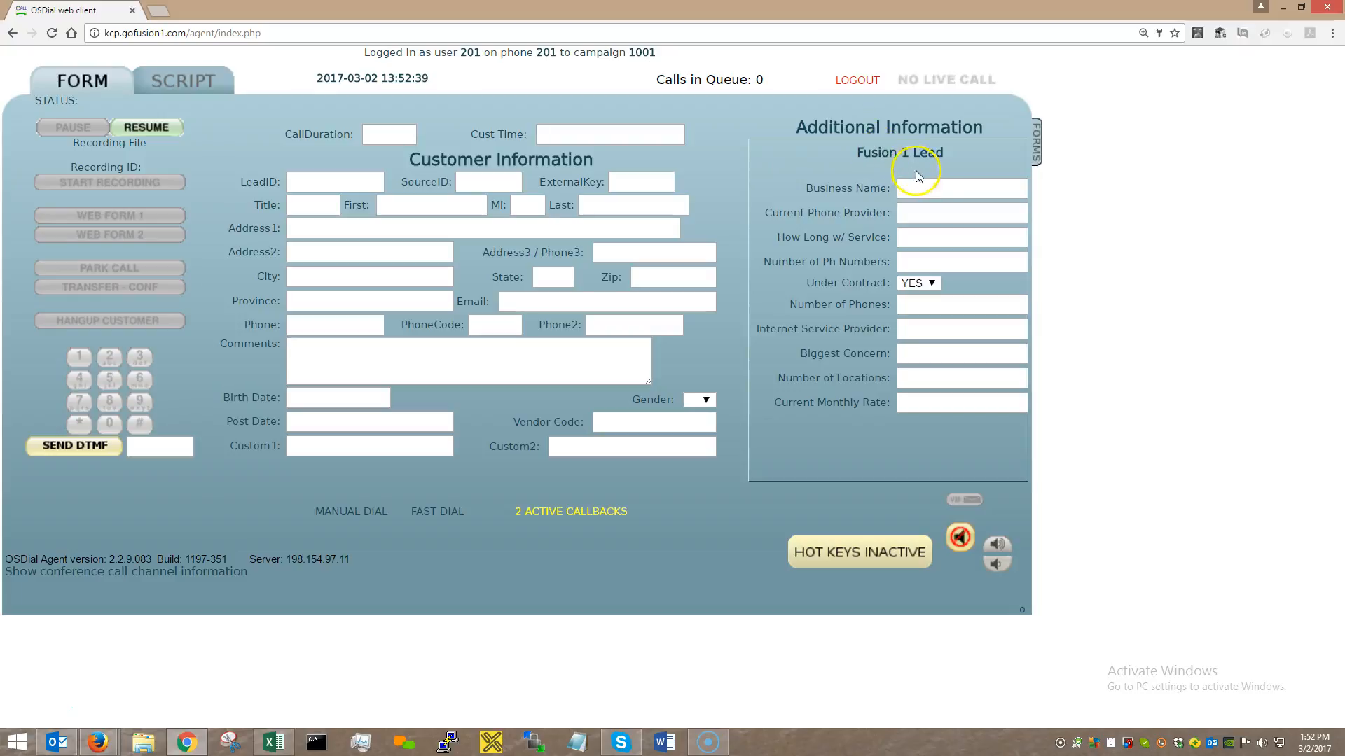
{"action": "left_click", "coordinate": [942, 212]}
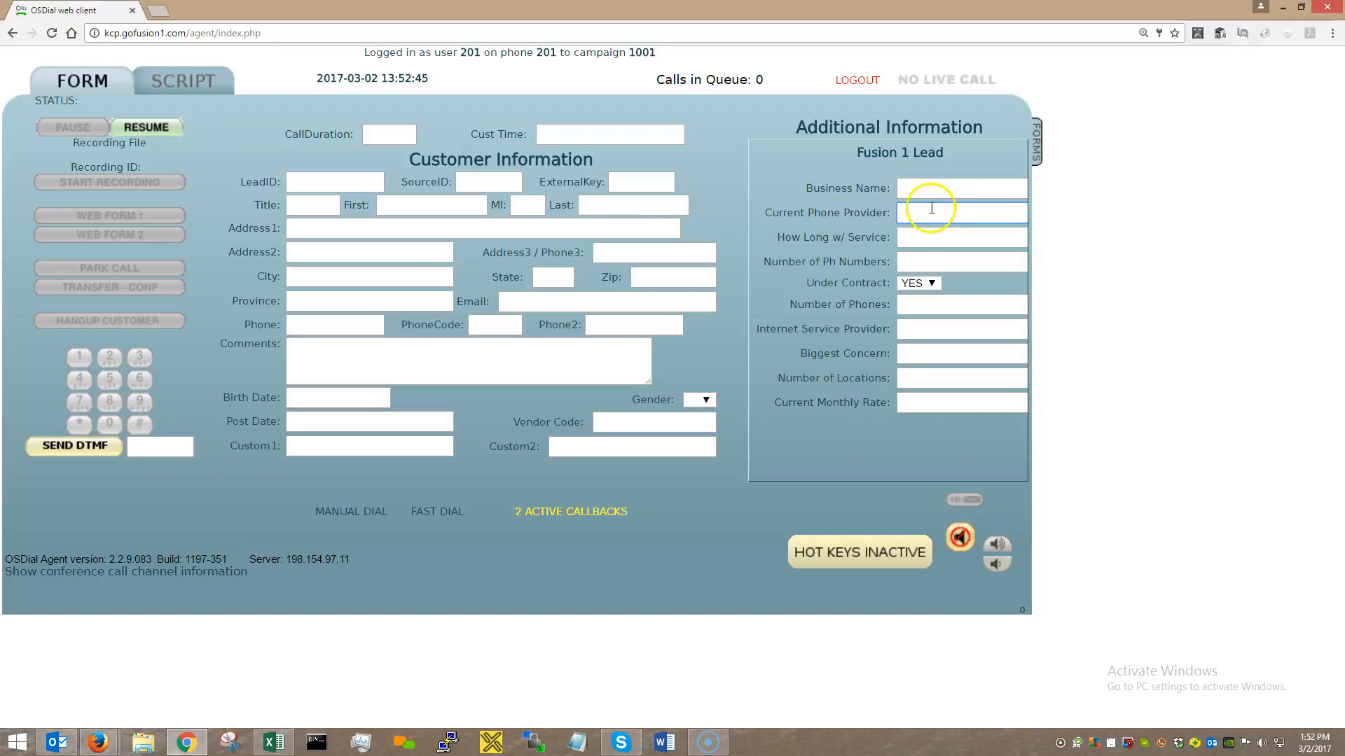
{"action": "left_click", "coordinate": [410, 225]}
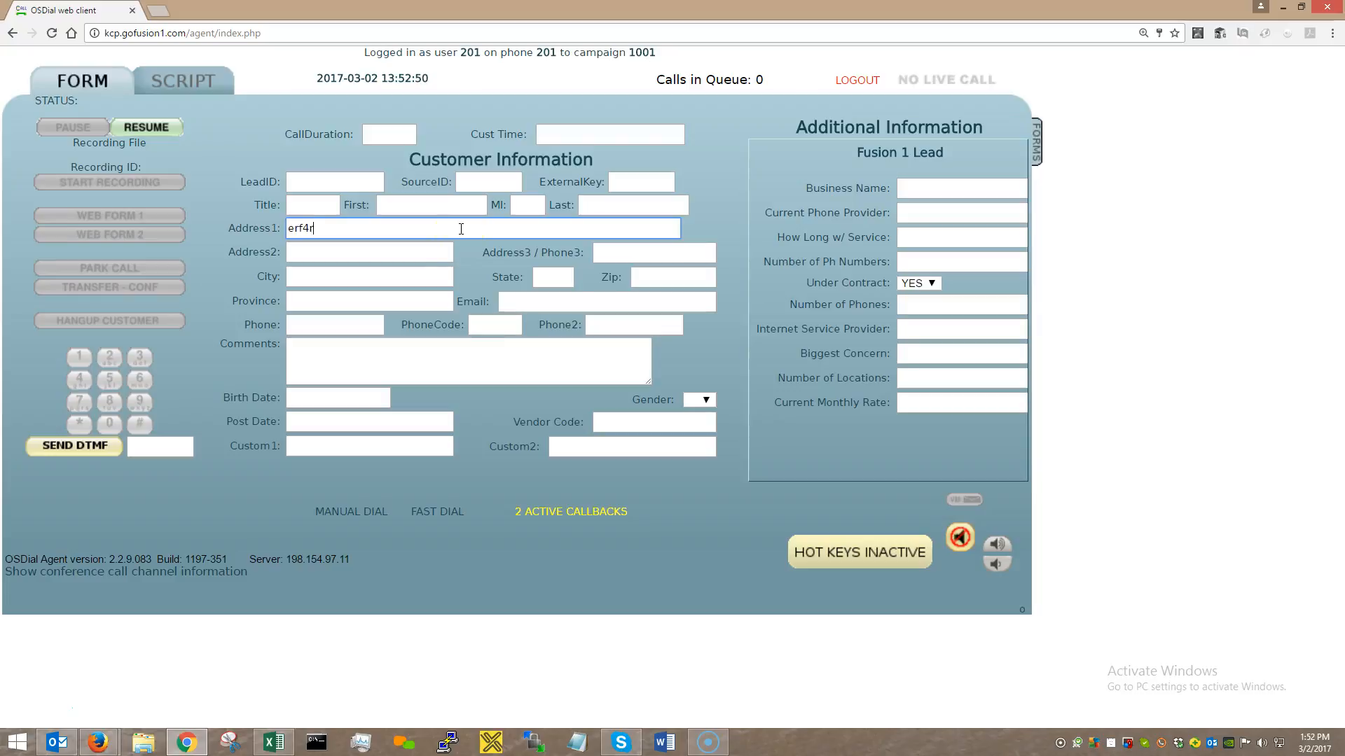
{"action": "key", "text": "BackSpace"}
{"action": "key", "text": "BackSpace"}
{"action": "key", "text": "BackSpace"}
{"action": "left_click", "coordinate": [700, 182]}
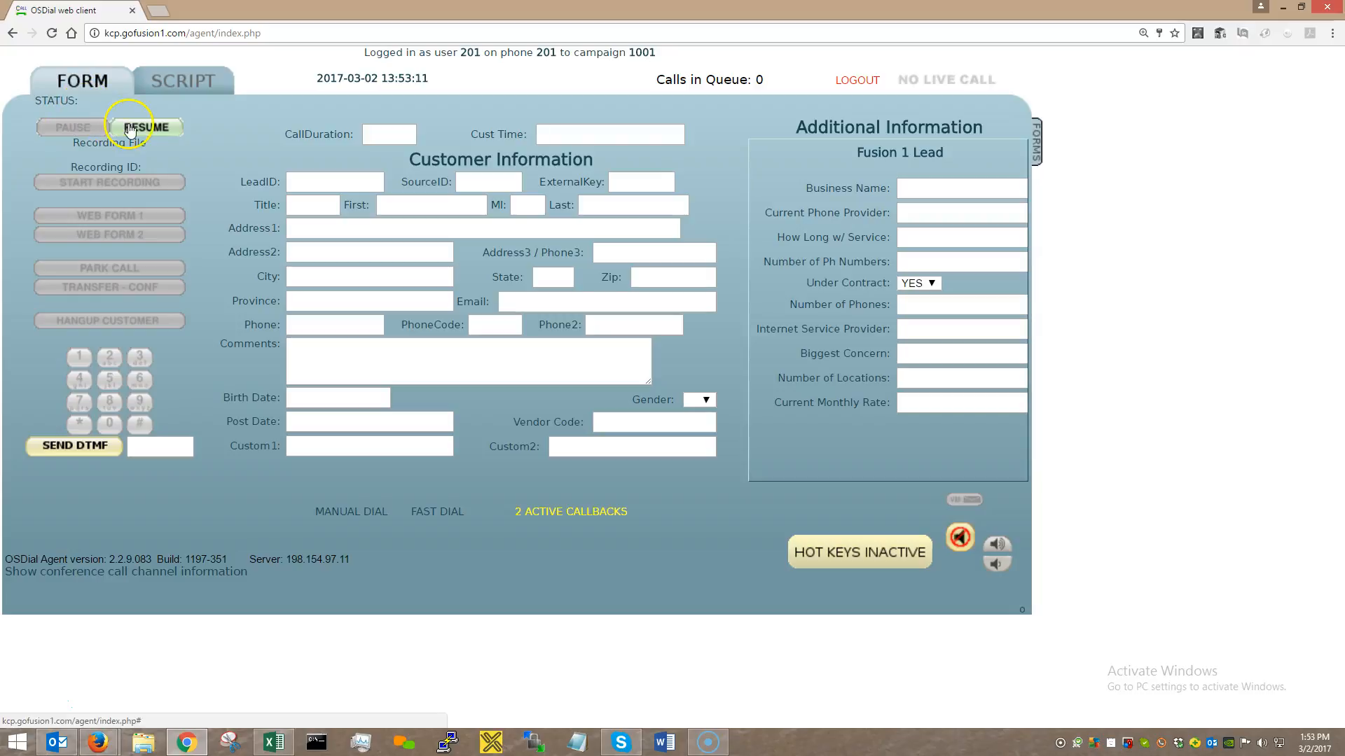
Resume the agent to ready so the live inbound call loads its lead.
{"action": "left_click", "coordinate": [153, 132]}
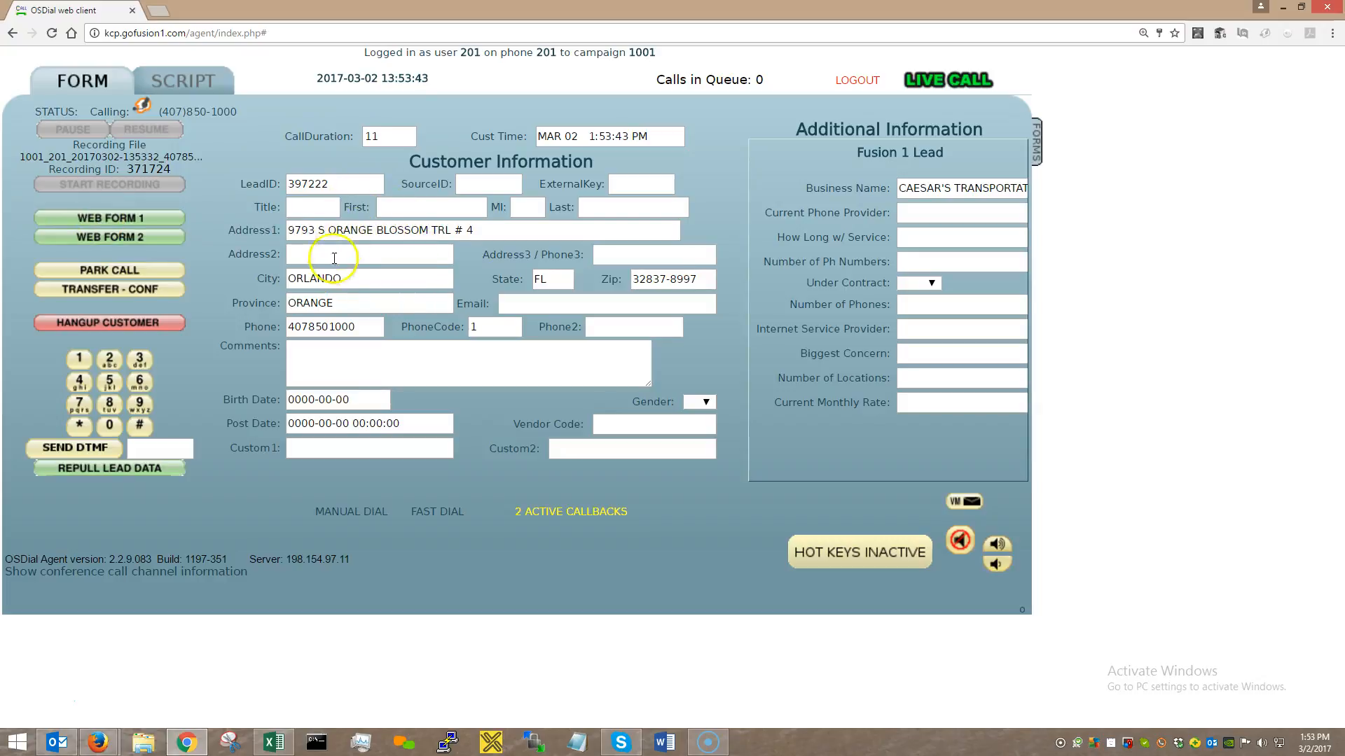
Enter phone provider ATT, 7 years with service and 7 phone numbers.
{"action": "left_click", "coordinate": [926, 213]}
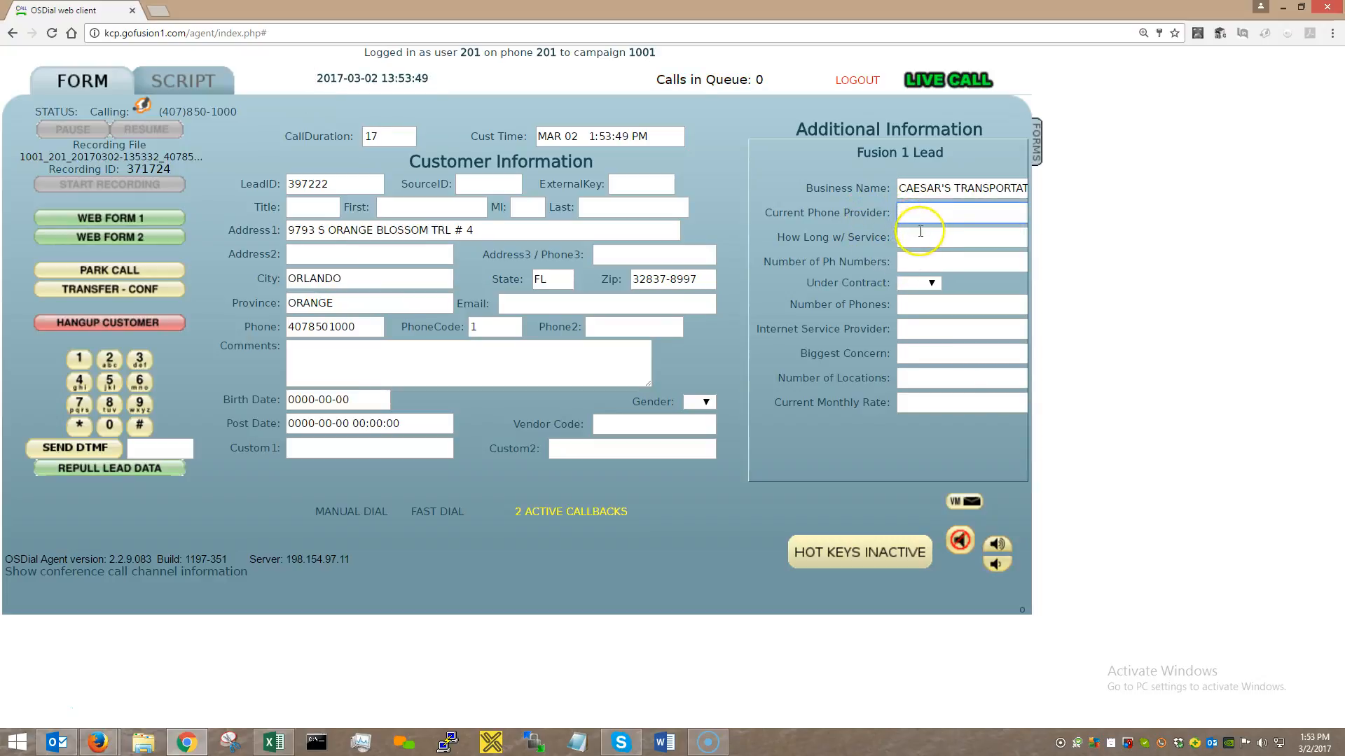
{"action": "type", "text": "ATT"}
{"action": "left_click", "coordinate": [930, 245]}
{"action": "type", "text": "7 years"}
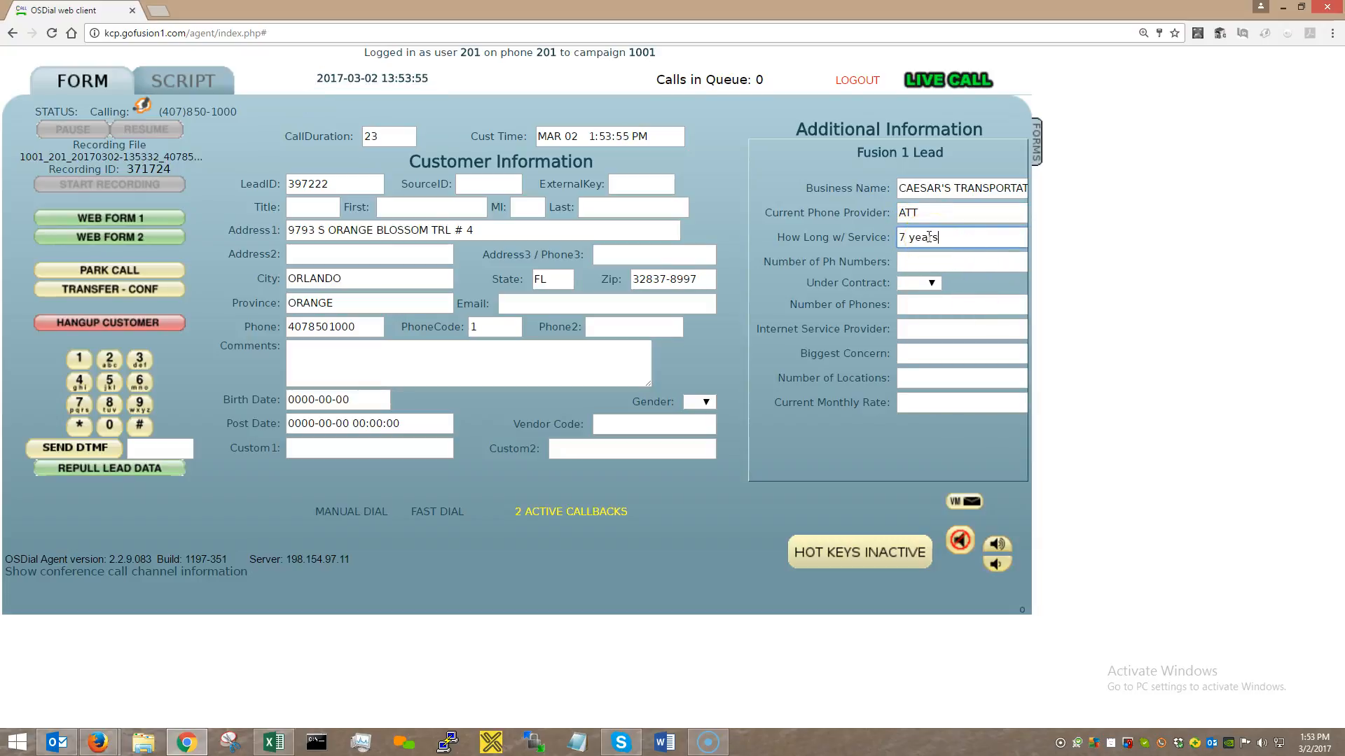
{"action": "left_click", "coordinate": [911, 261]}
{"action": "type", "text": "7"}
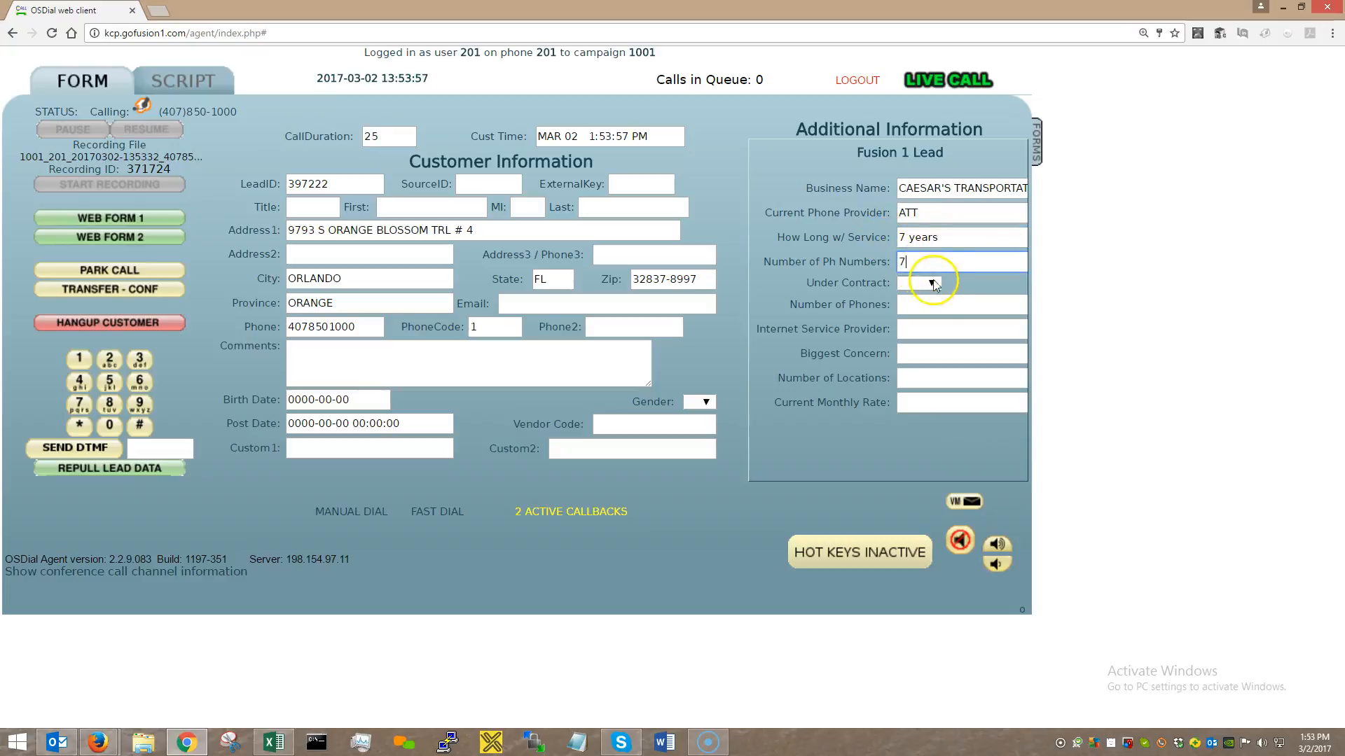
Set Under Contract to NO, Number of Phones to 9, and internet provider Spectrum.
{"action": "left_click", "coordinate": [932, 283]}
{"action": "left_click", "coordinate": [932, 283]}
{"action": "left_click", "coordinate": [918, 310]}
{"action": "left_click", "coordinate": [936, 300]}
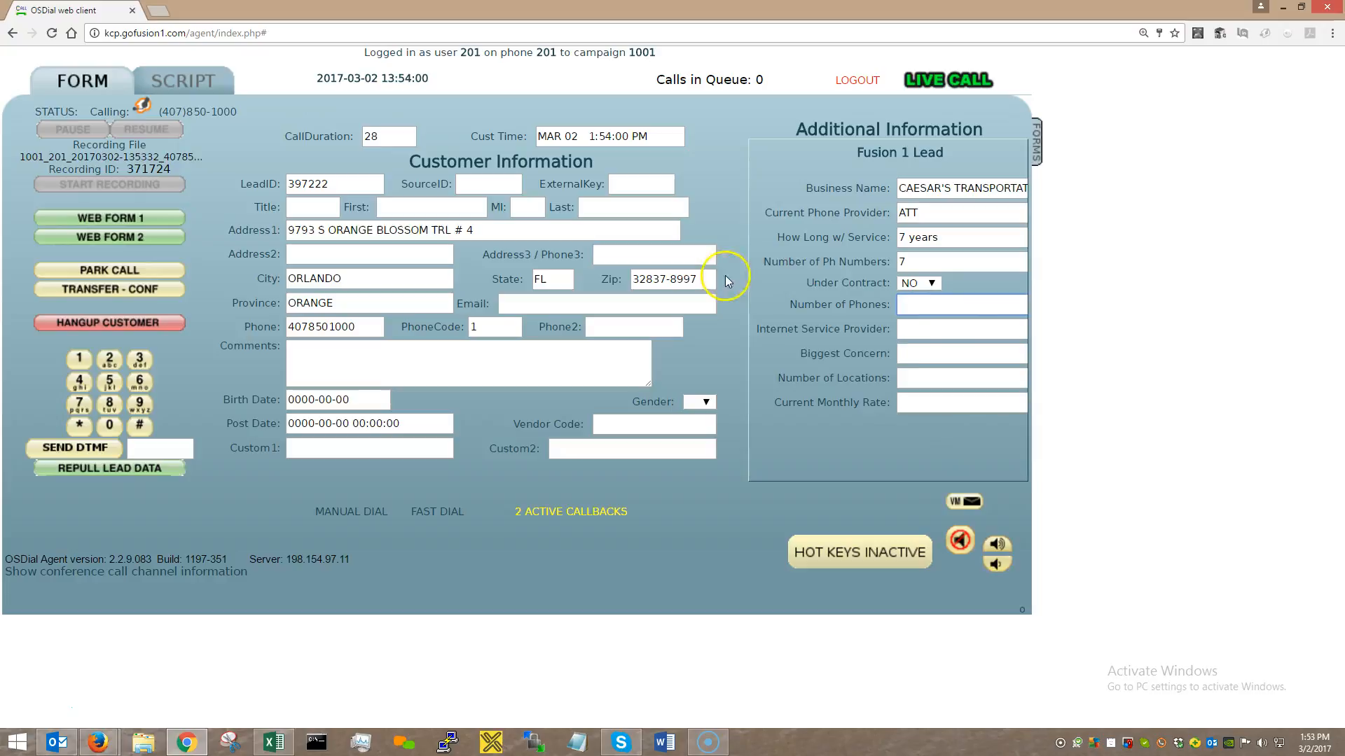
{"action": "type", "text": "9"}
{"action": "left_click", "coordinate": [939, 330]}
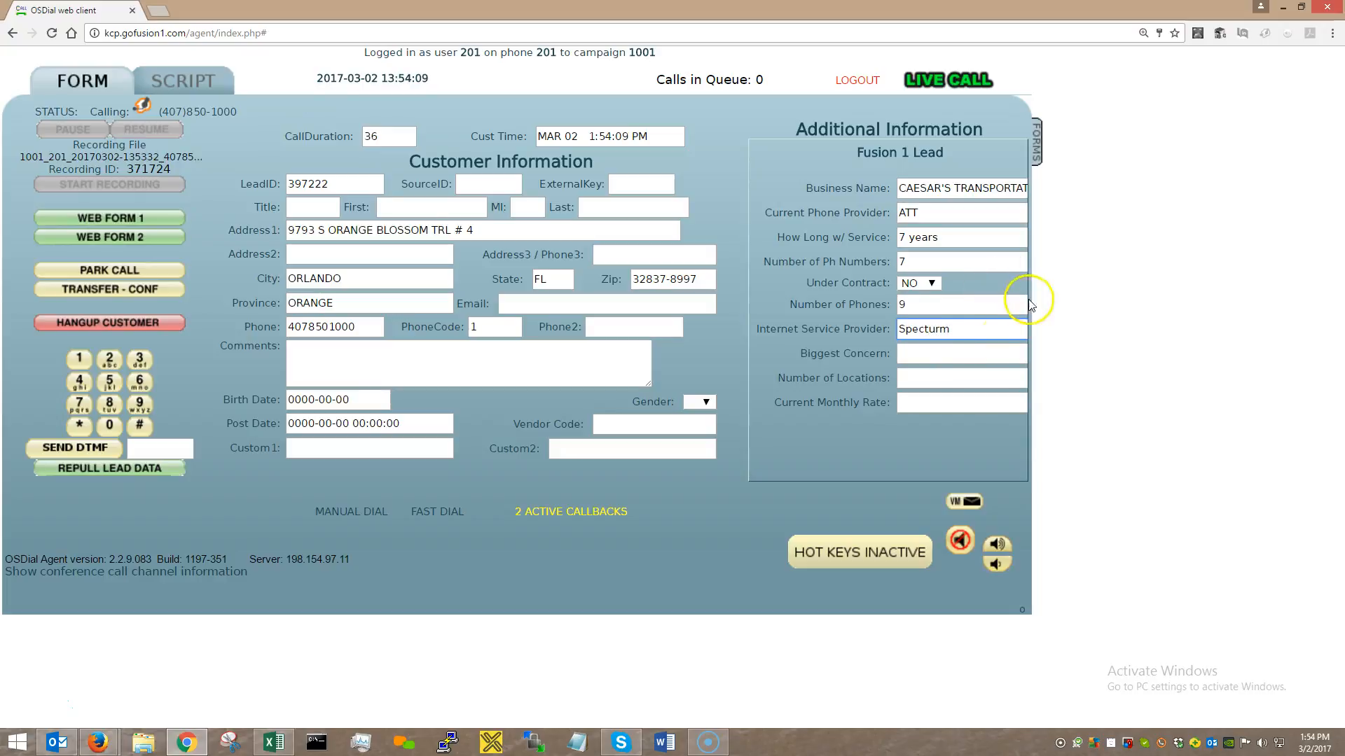
{"action": "left_click", "coordinate": [940, 335]}
{"action": "key", "text": "BackSpace"}
{"action": "left_click", "coordinate": [911, 361]}
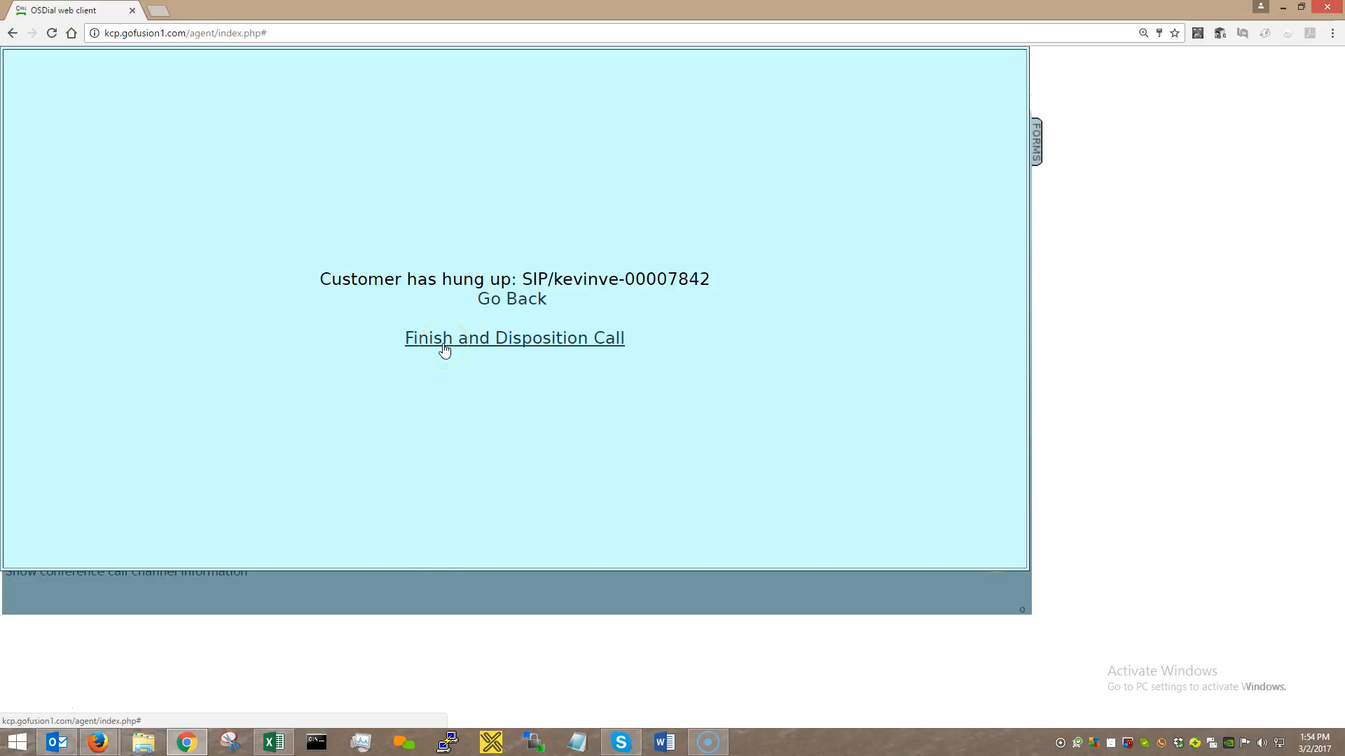
Dismiss the 'Customer has hung up' notice to return to the lead form showing Biggest Concern 'Pays too much'.
{"action": "left_click", "coordinate": [524, 307]}
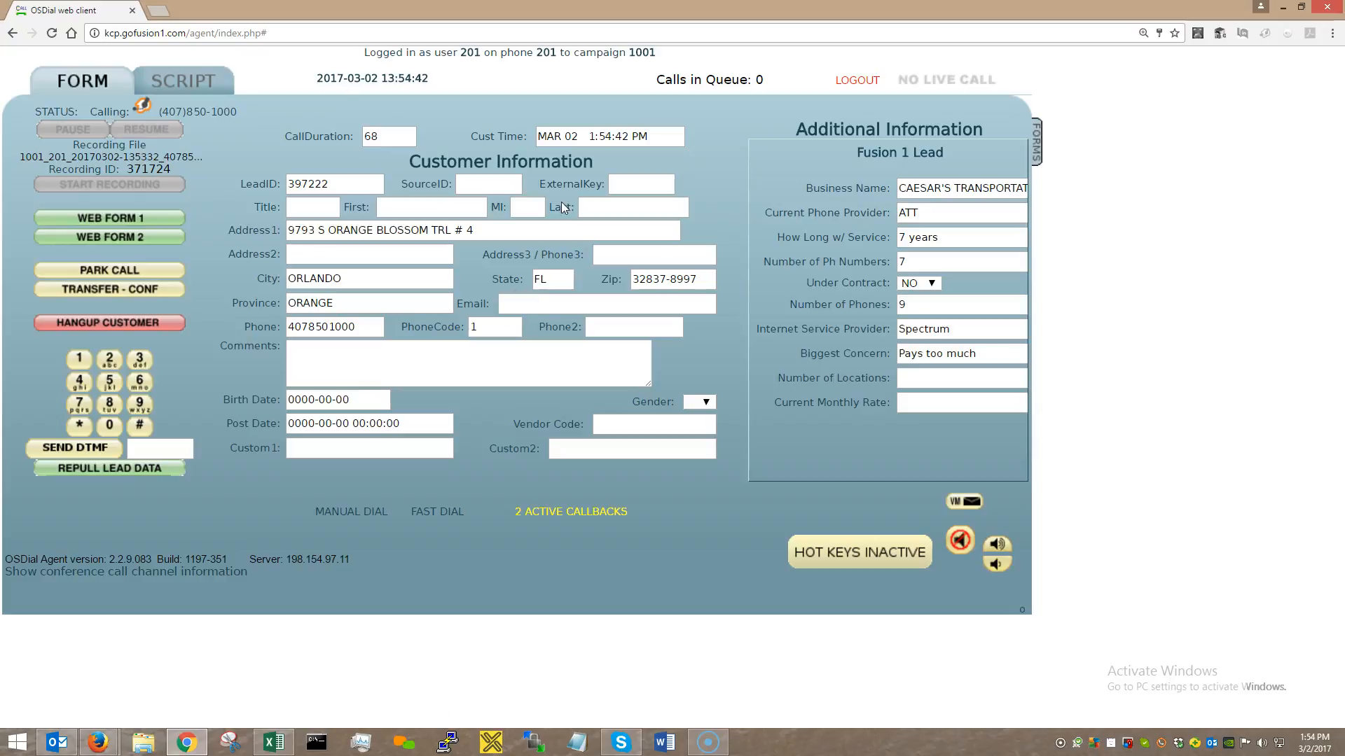
{"action": "left_click", "coordinate": [269, 255]}
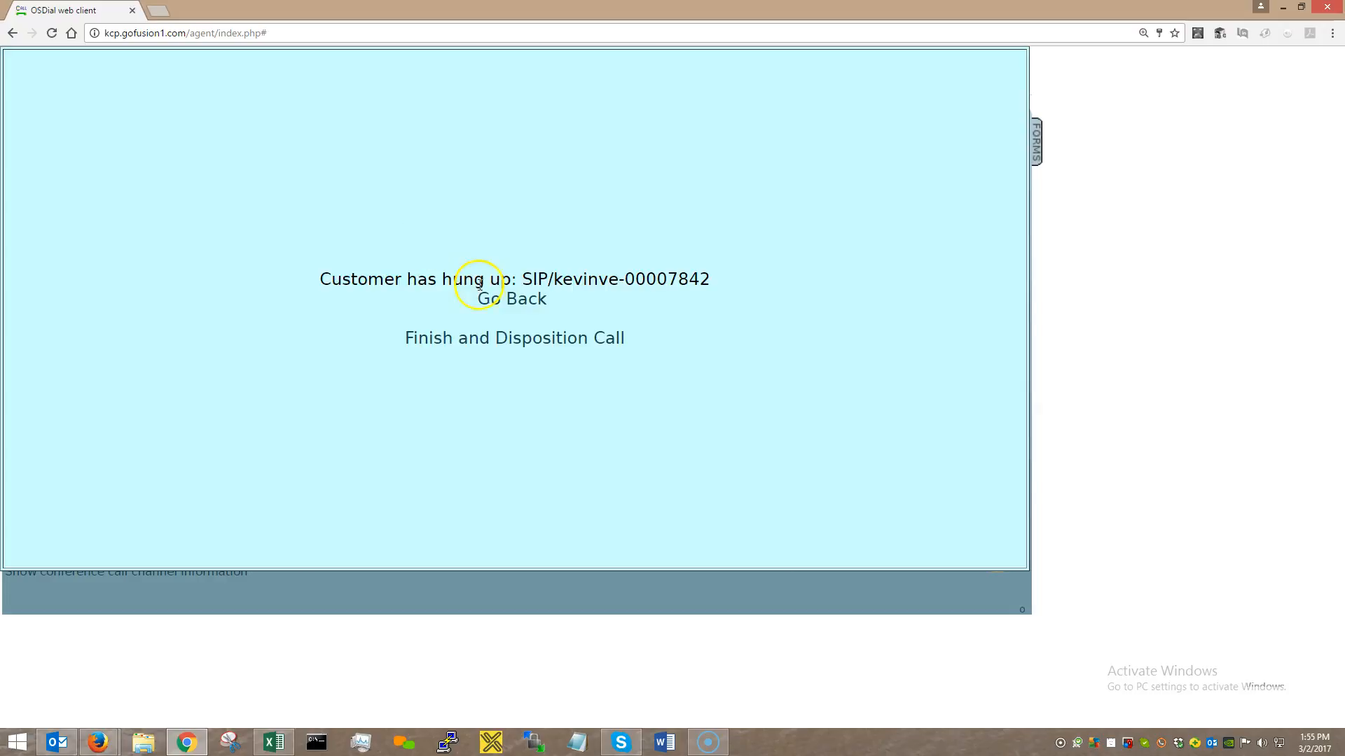
{"action": "left_click", "coordinate": [515, 302]}
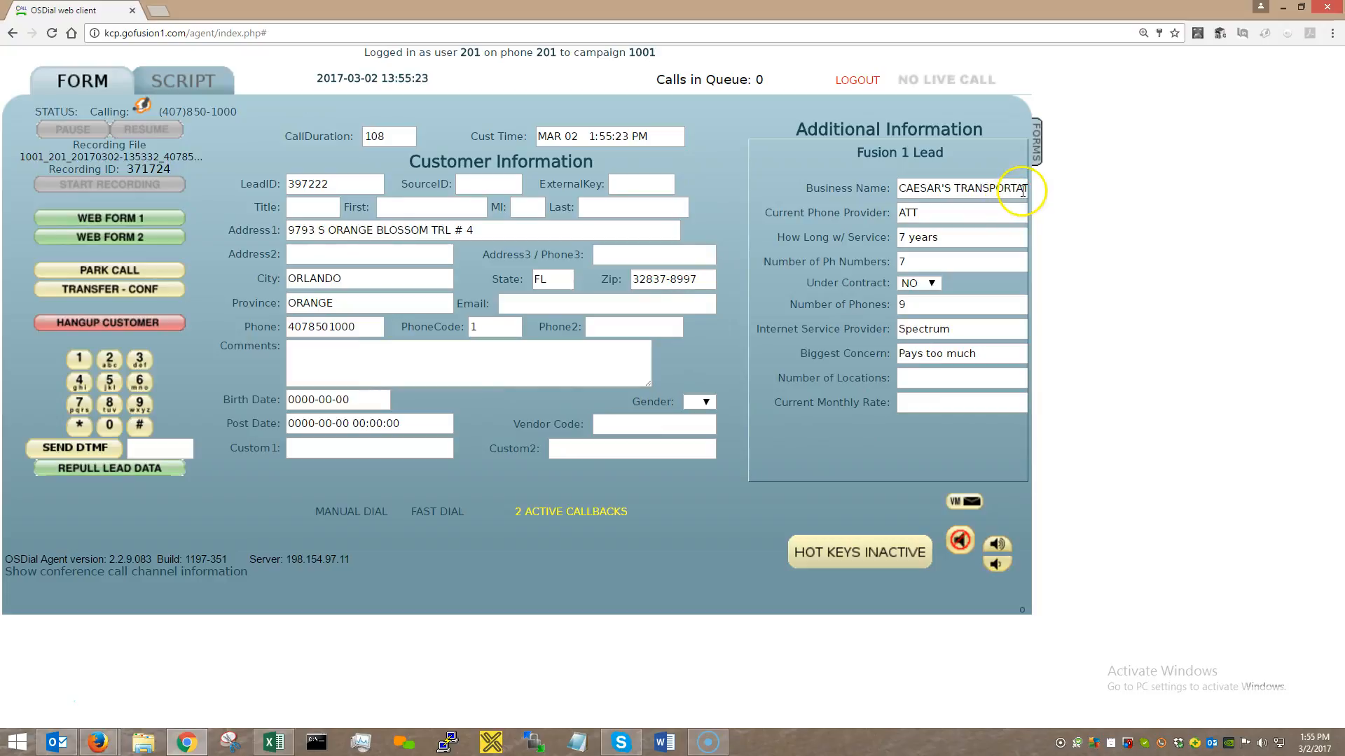
{"action": "left_click", "coordinate": [110, 219]}
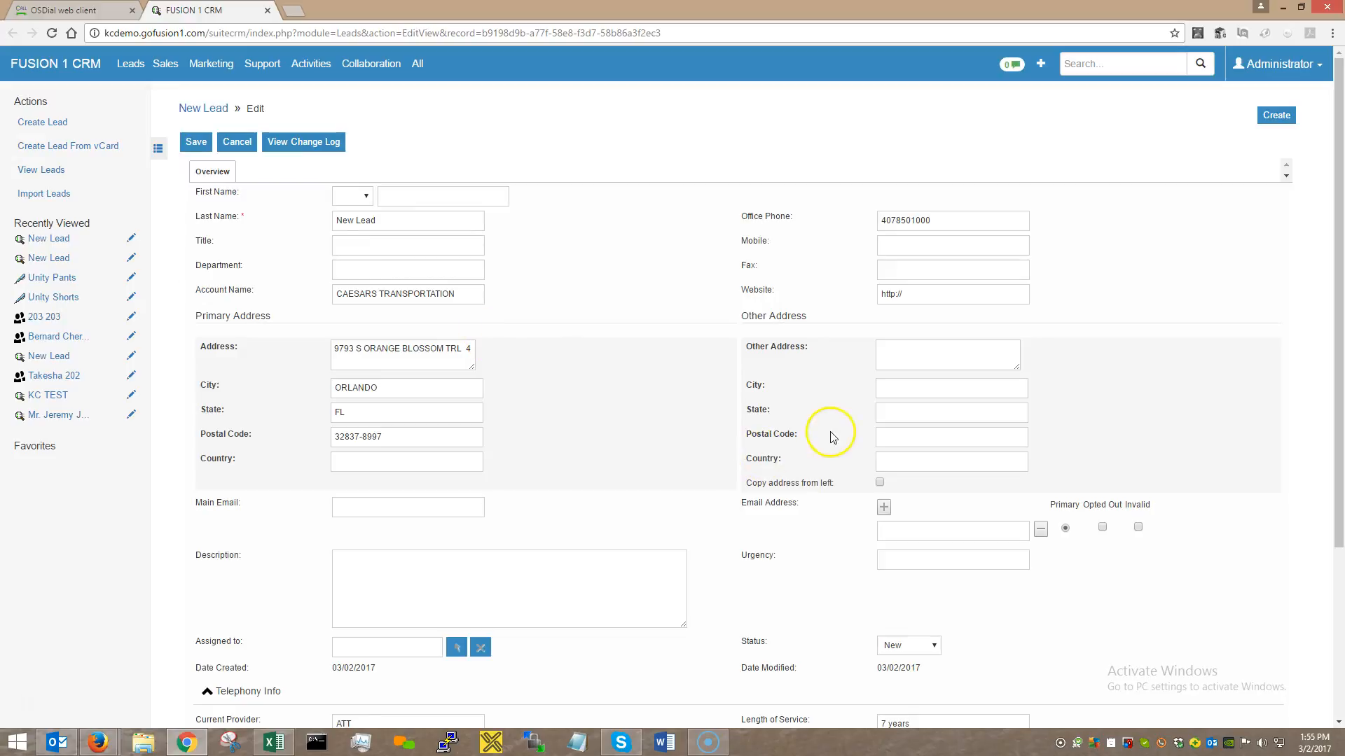
{"action": "left_click_drag", "start_coordinate": [930, 222], "coordinate": [866, 222]}
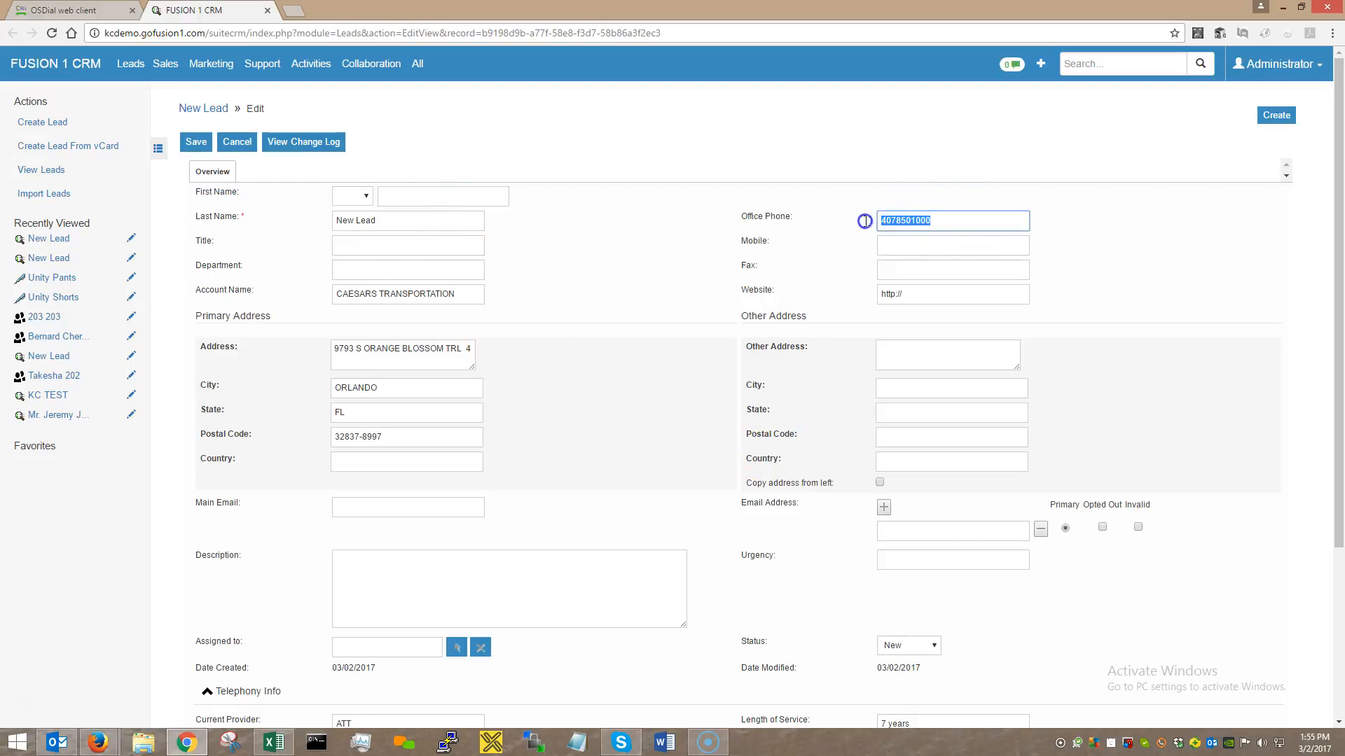
{"action": "left_click_drag", "start_coordinate": [363, 349], "coordinate": [443, 364]}
{"action": "left_click", "coordinate": [369, 411]}
{"action": "left_click", "coordinate": [418, 439]}
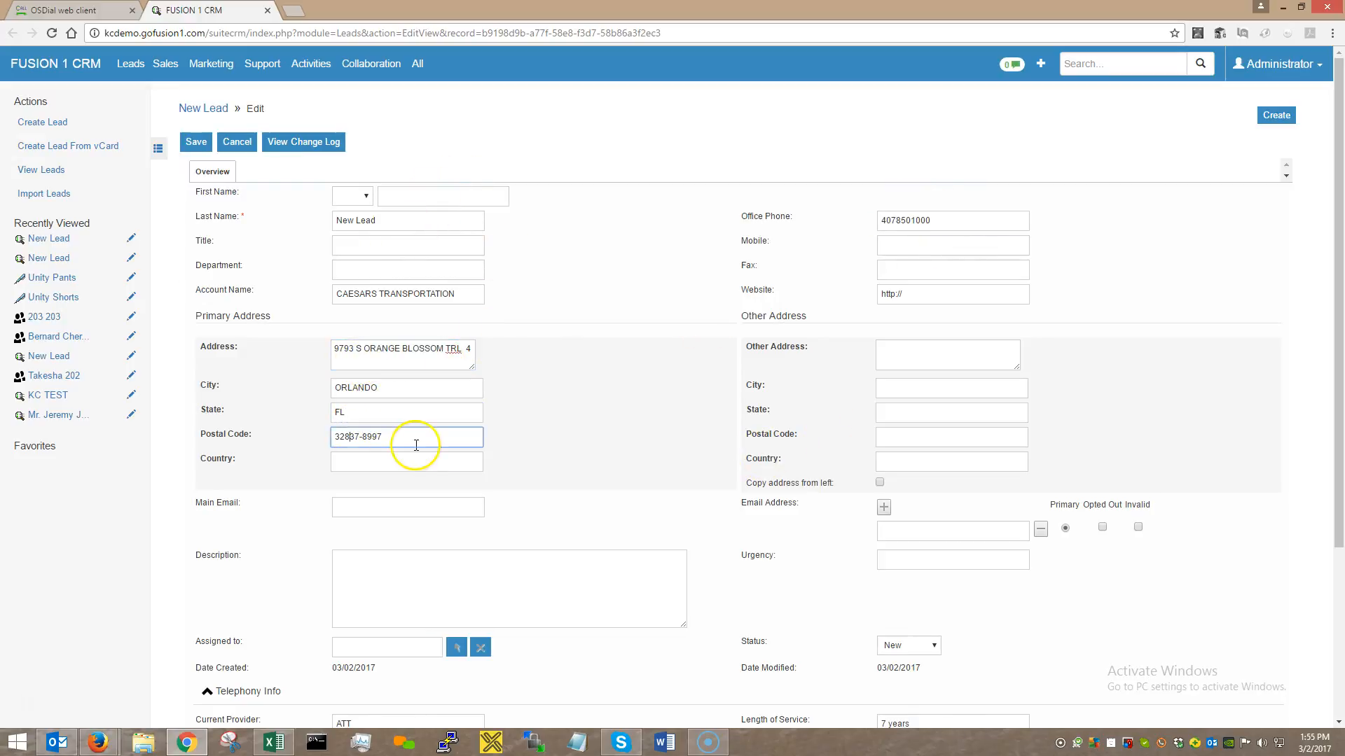
{"action": "scroll", "coordinate": [416, 446], "scroll_direction": "down", "scroll_amount": 3}
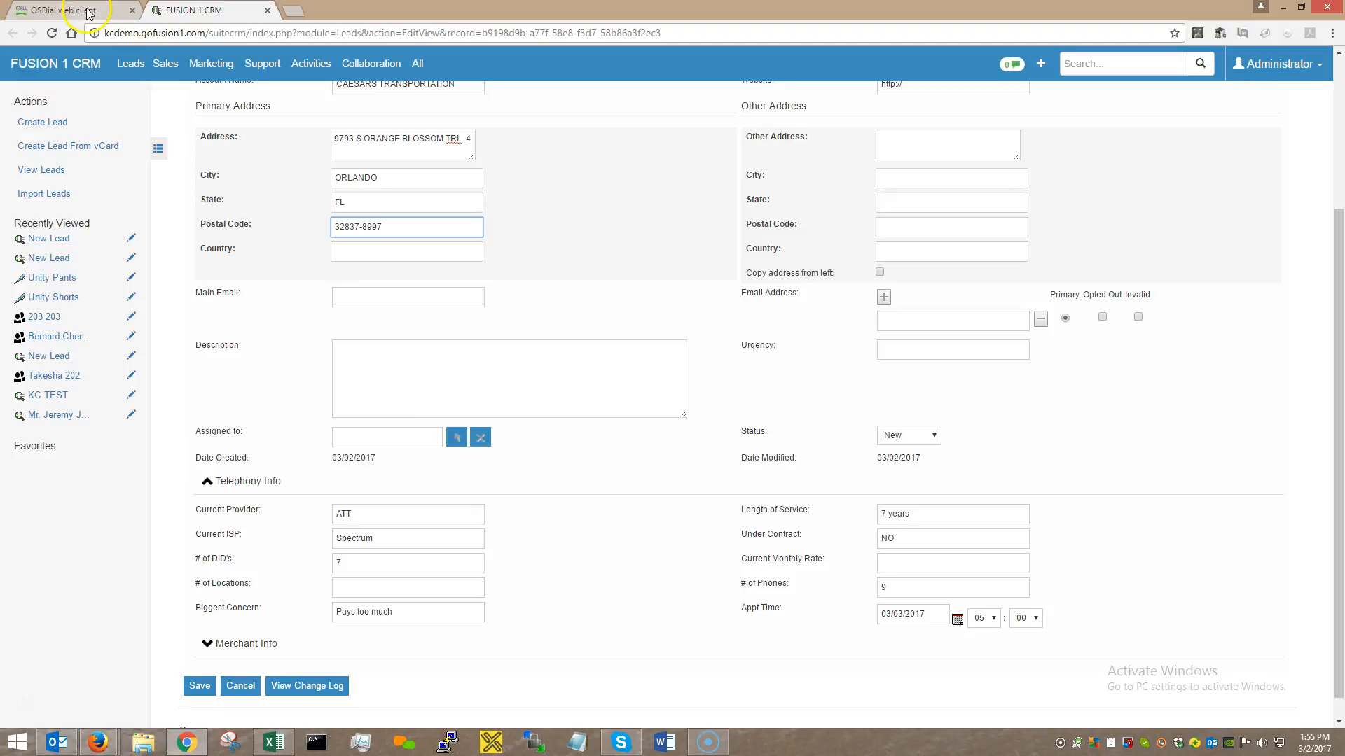
{"action": "left_click", "coordinate": [345, 514]}
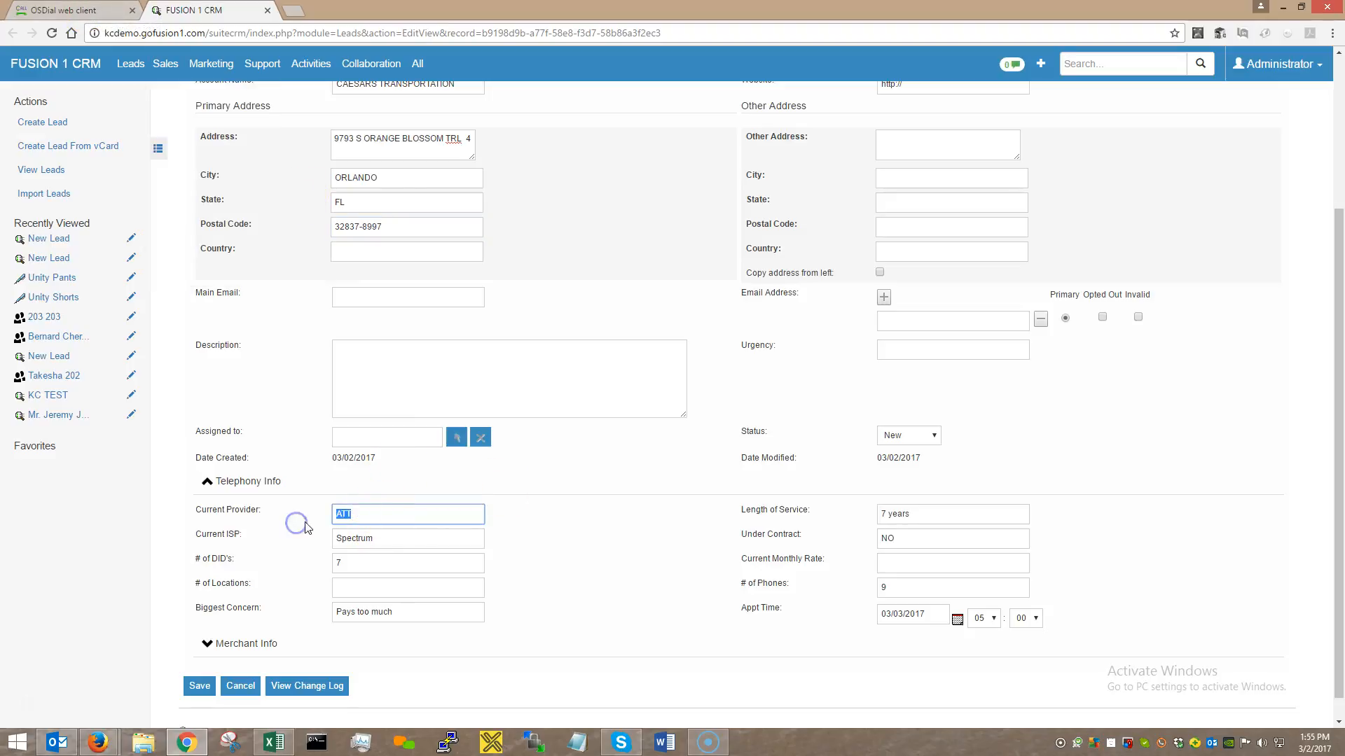
{"action": "left_click", "coordinate": [368, 544]}
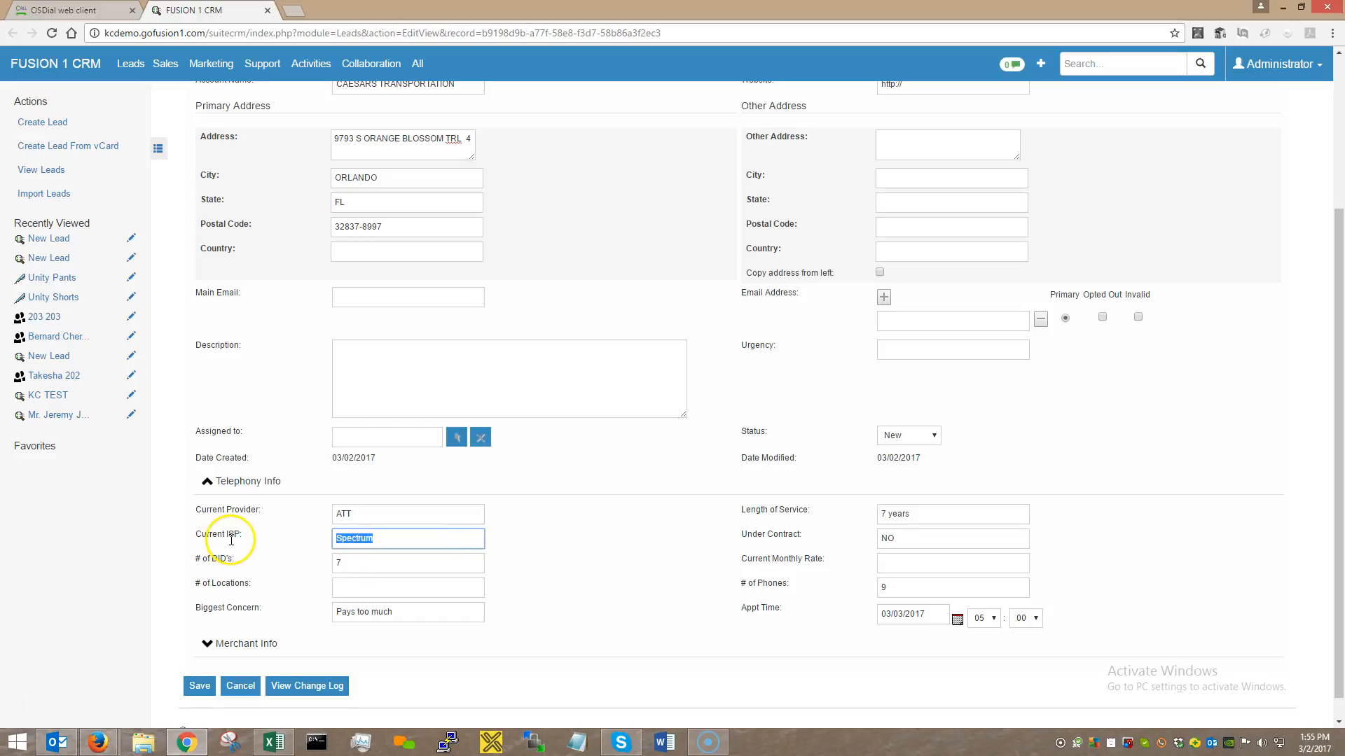
{"action": "left_click", "coordinate": [366, 563]}
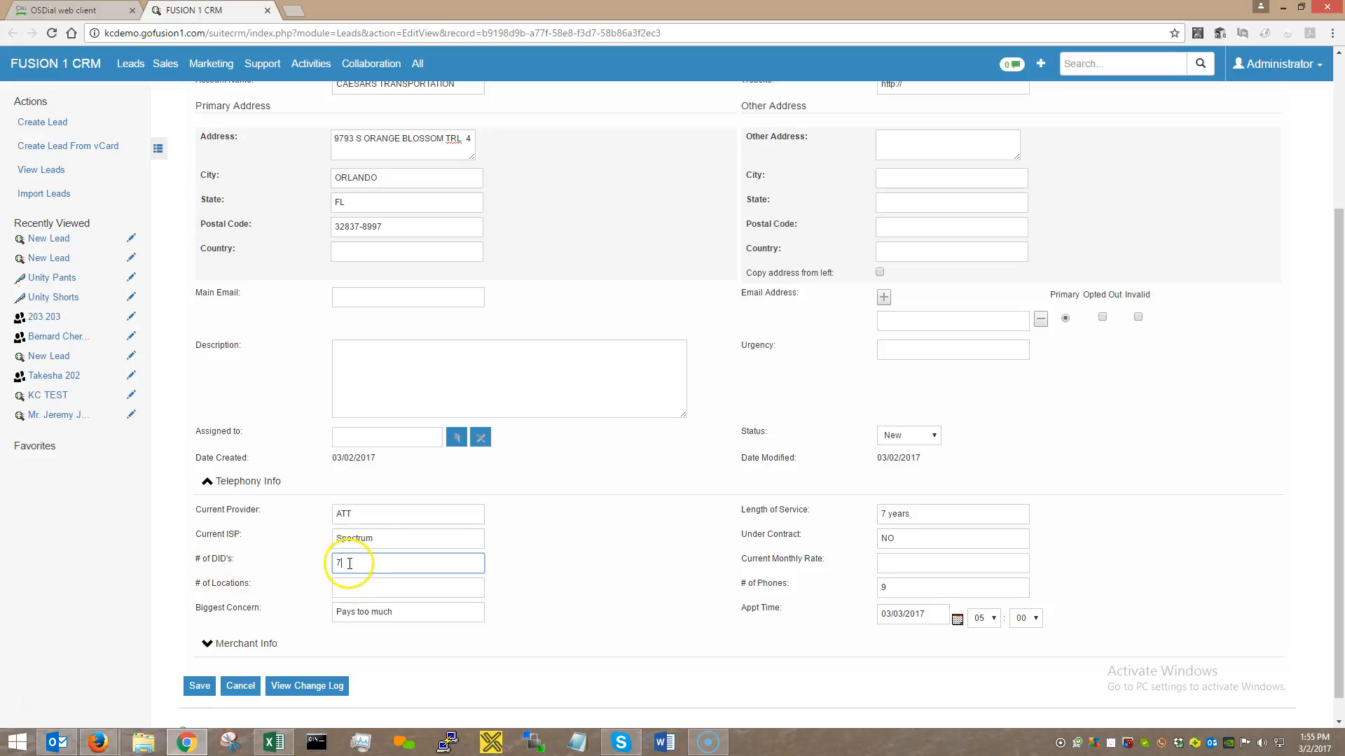
{"action": "left_click_drag", "start_coordinate": [417, 616], "coordinate": [179, 612]}
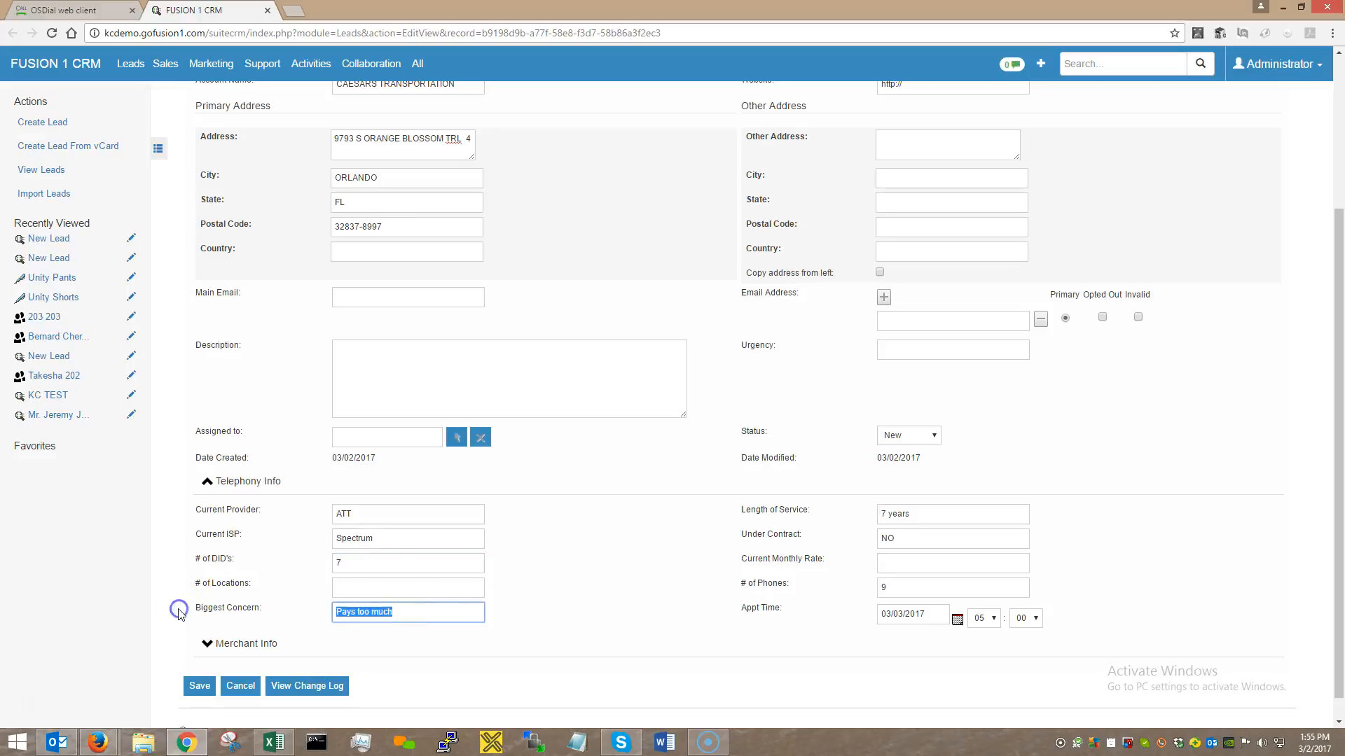
{"action": "left_click", "coordinate": [70, 10]}
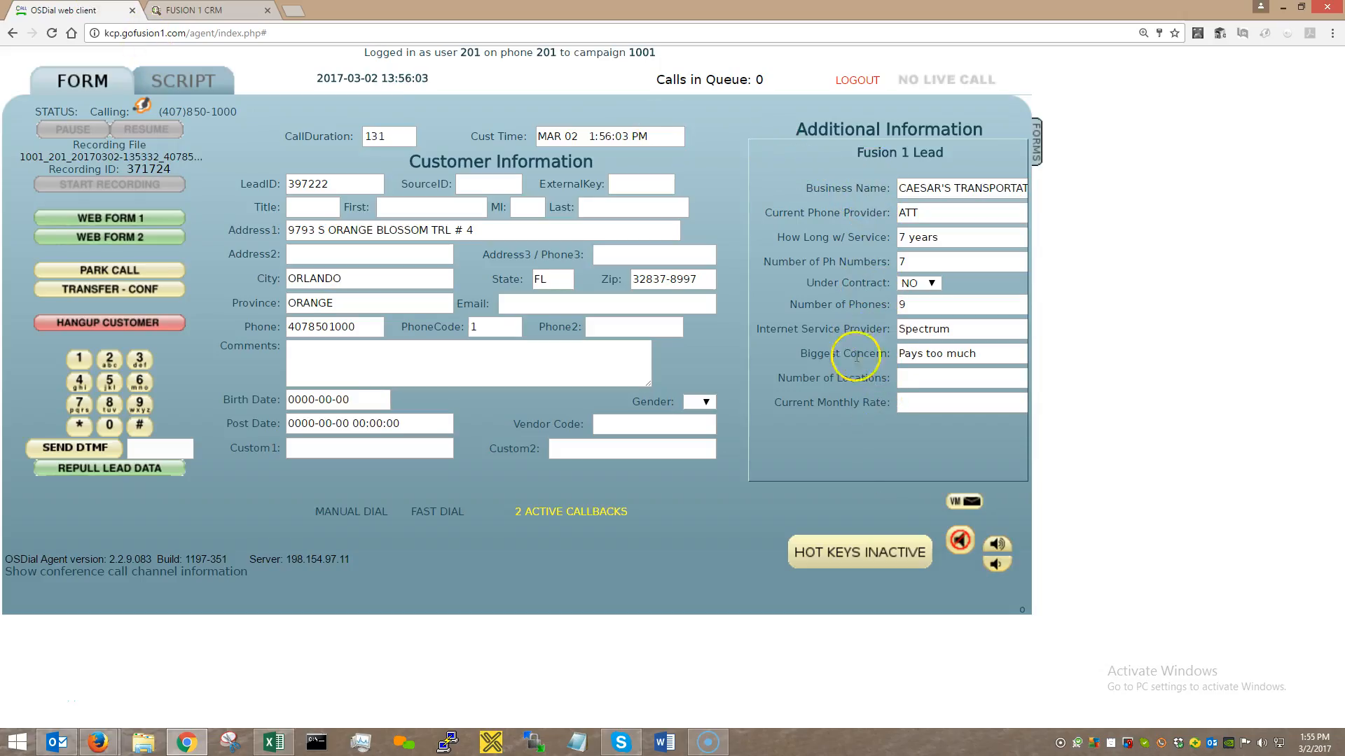
{"action": "left_click", "coordinate": [223, 12]}
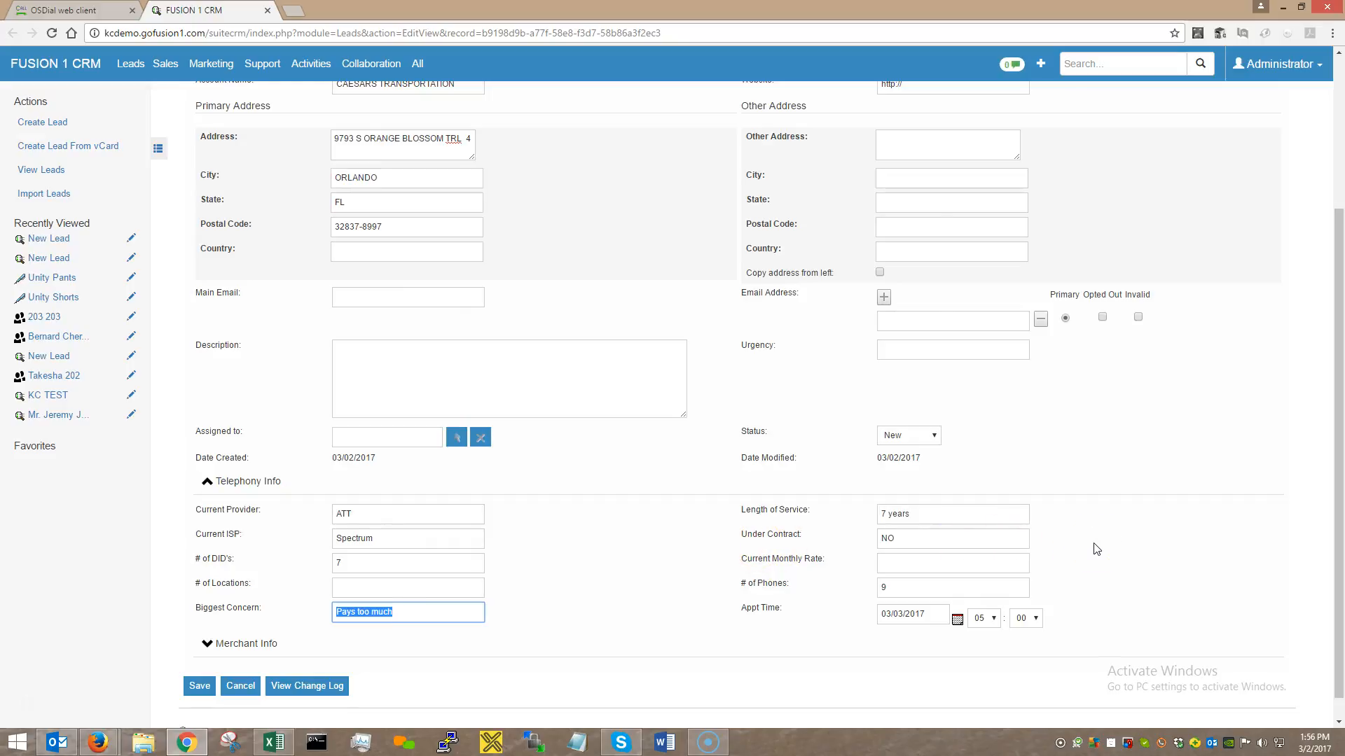
{"action": "left_click", "coordinate": [757, 584]}
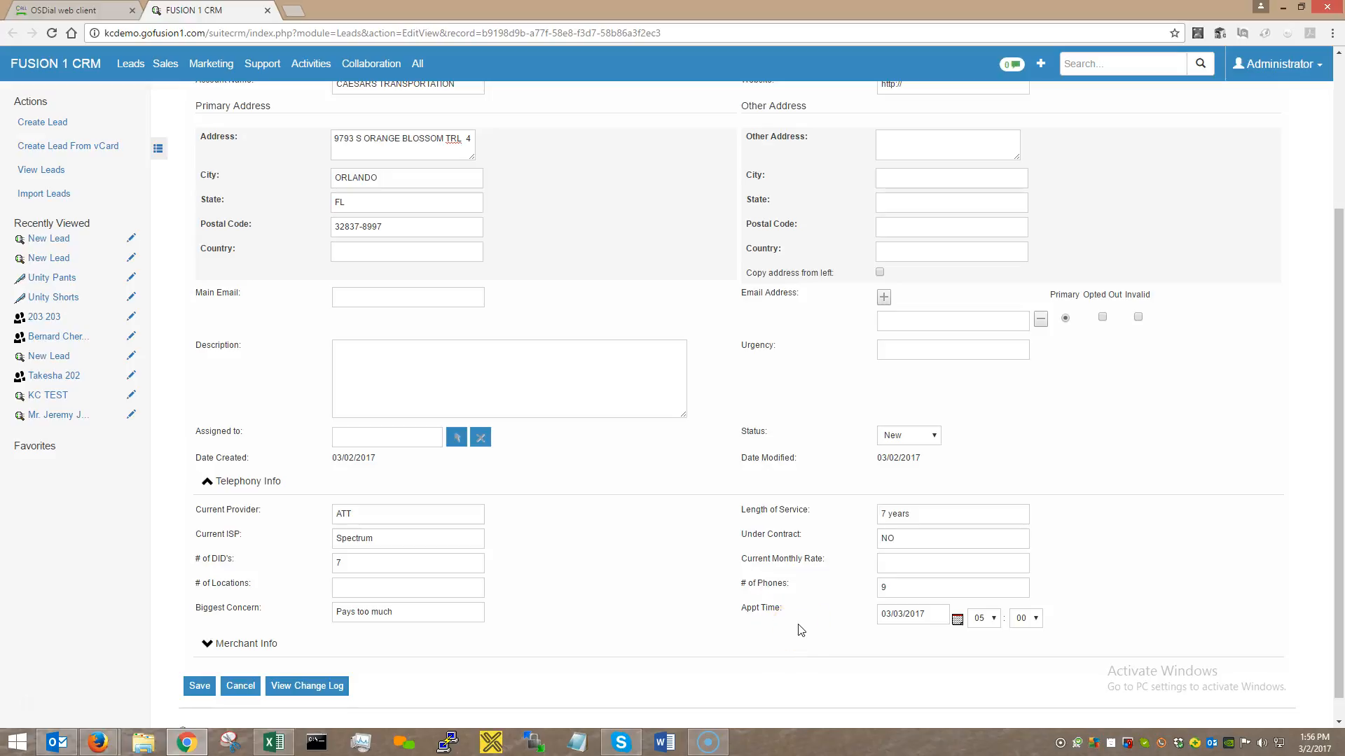
{"action": "scroll", "coordinate": [800, 630], "scroll_direction": "down", "scroll_amount": 1}
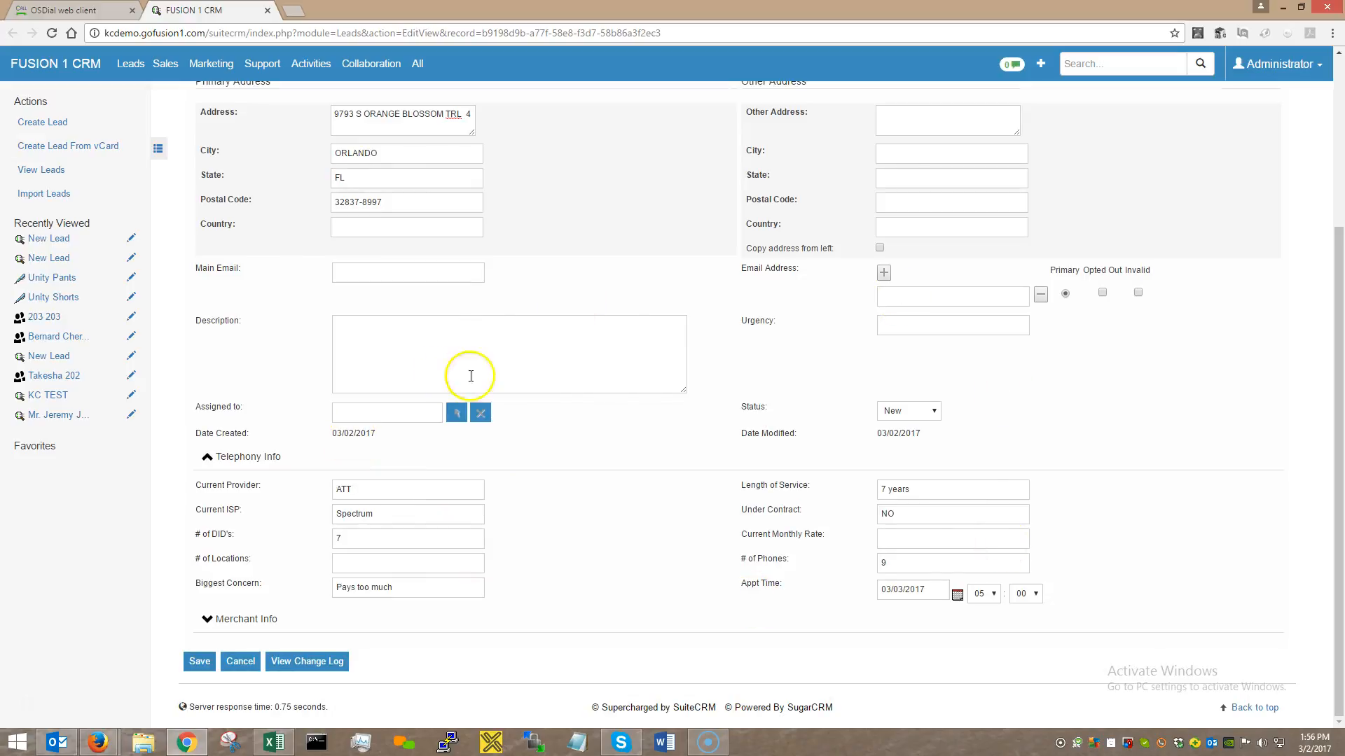
Enter 'Has 4 kids' as the lead's description in Fusion 1 CRM and save the lead.
{"action": "left_click", "coordinate": [572, 353]}
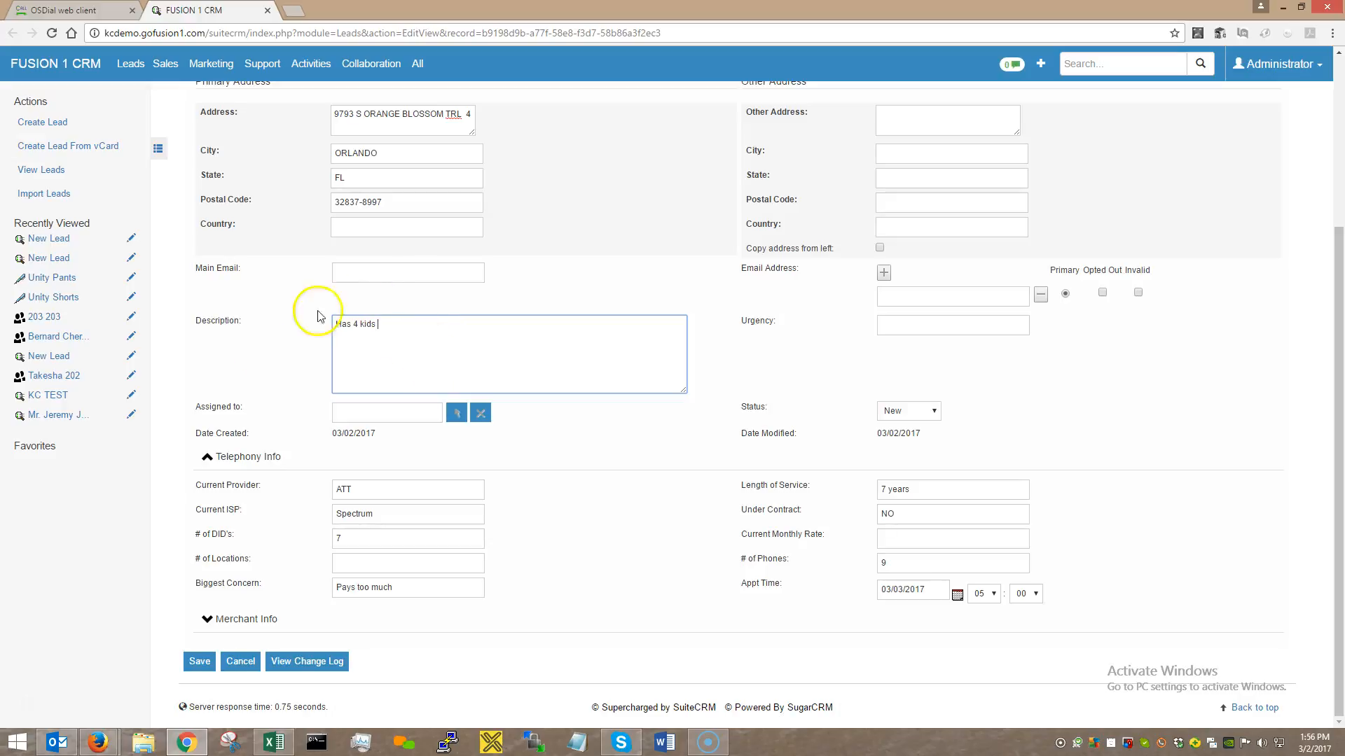
{"action": "left_click", "coordinate": [199, 662]}
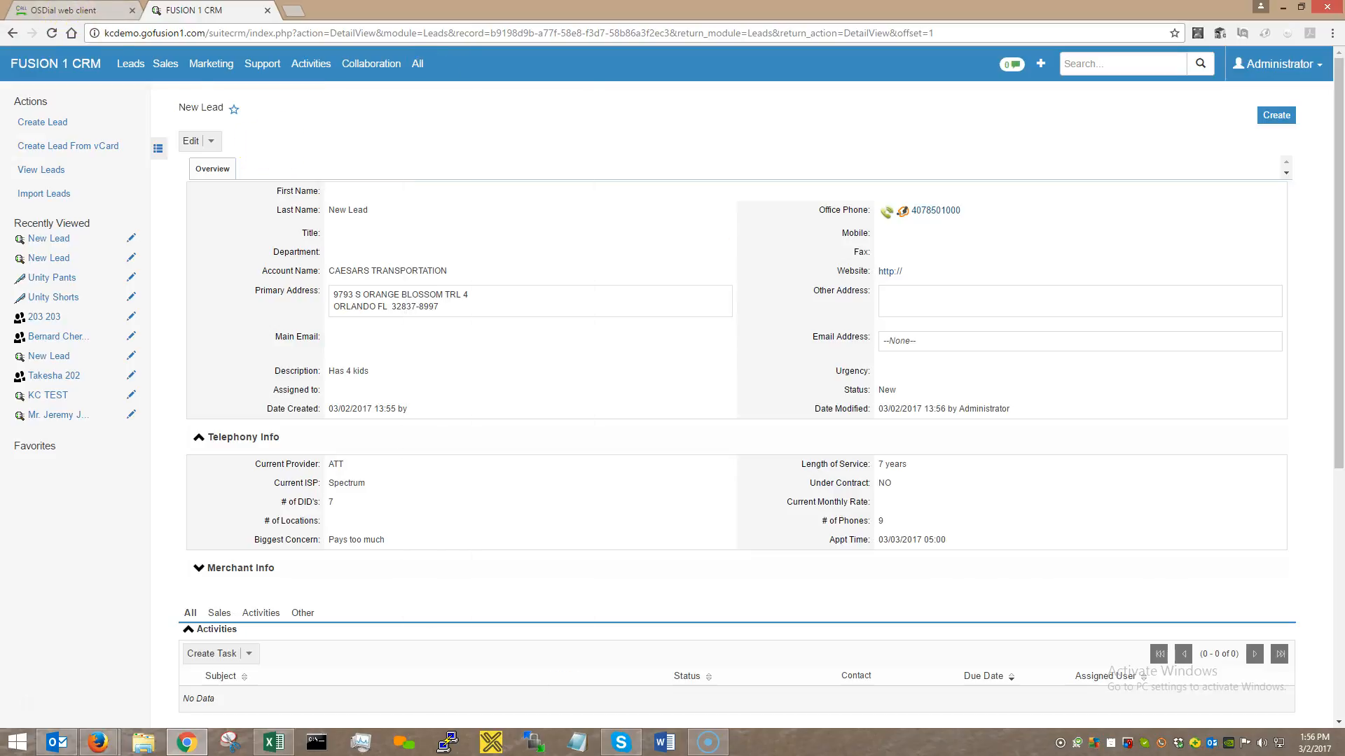
Clear the OSDial hang-up notice, then return to the saved CAESARS TRANSPORTATION lead in the CRM.
{"action": "left_click", "coordinate": [90, 12]}
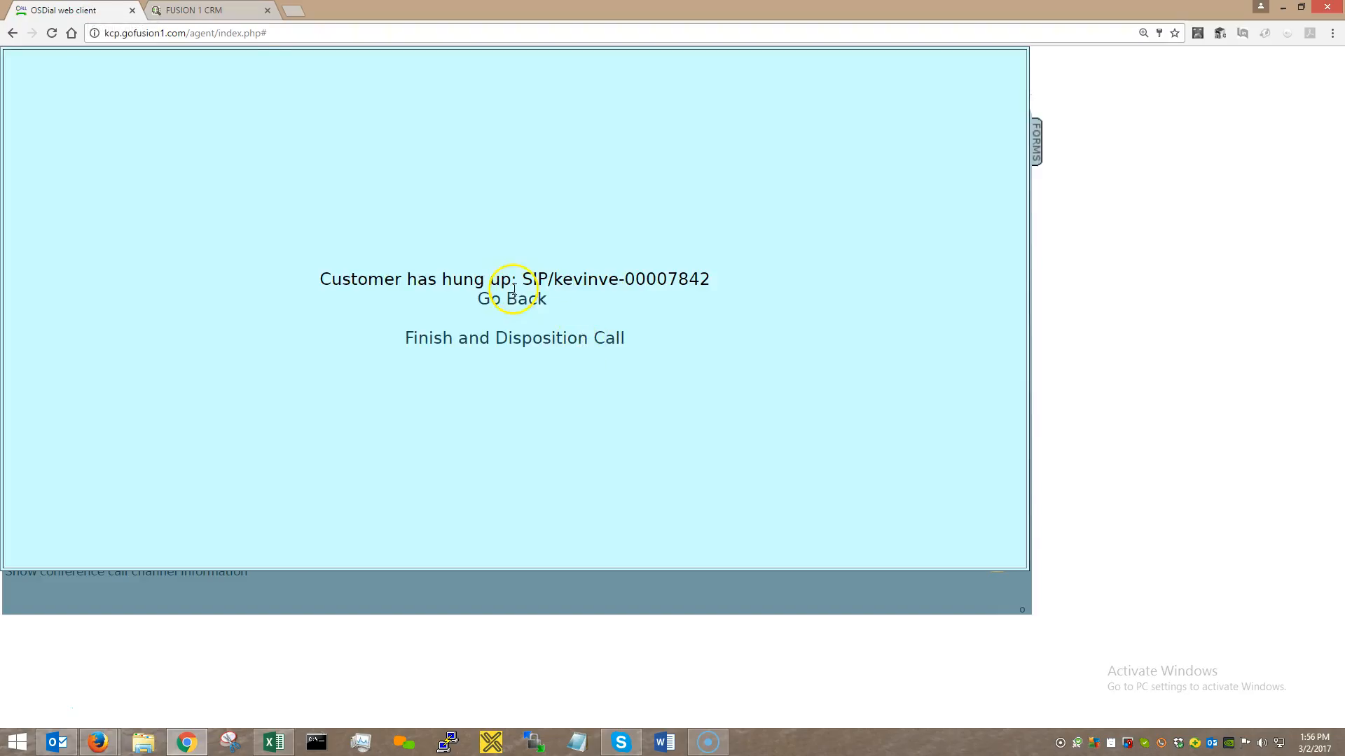
{"action": "left_click", "coordinate": [513, 298]}
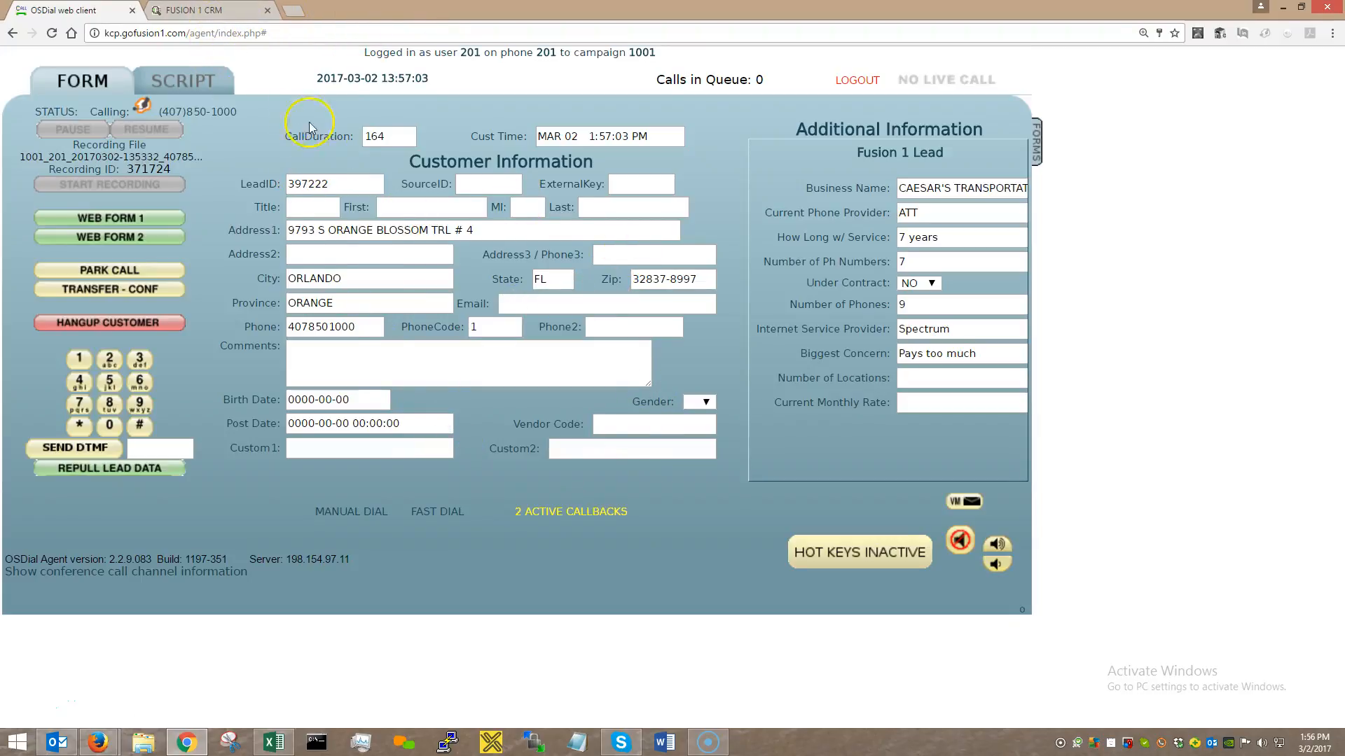
{"action": "left_click", "coordinate": [215, 11]}
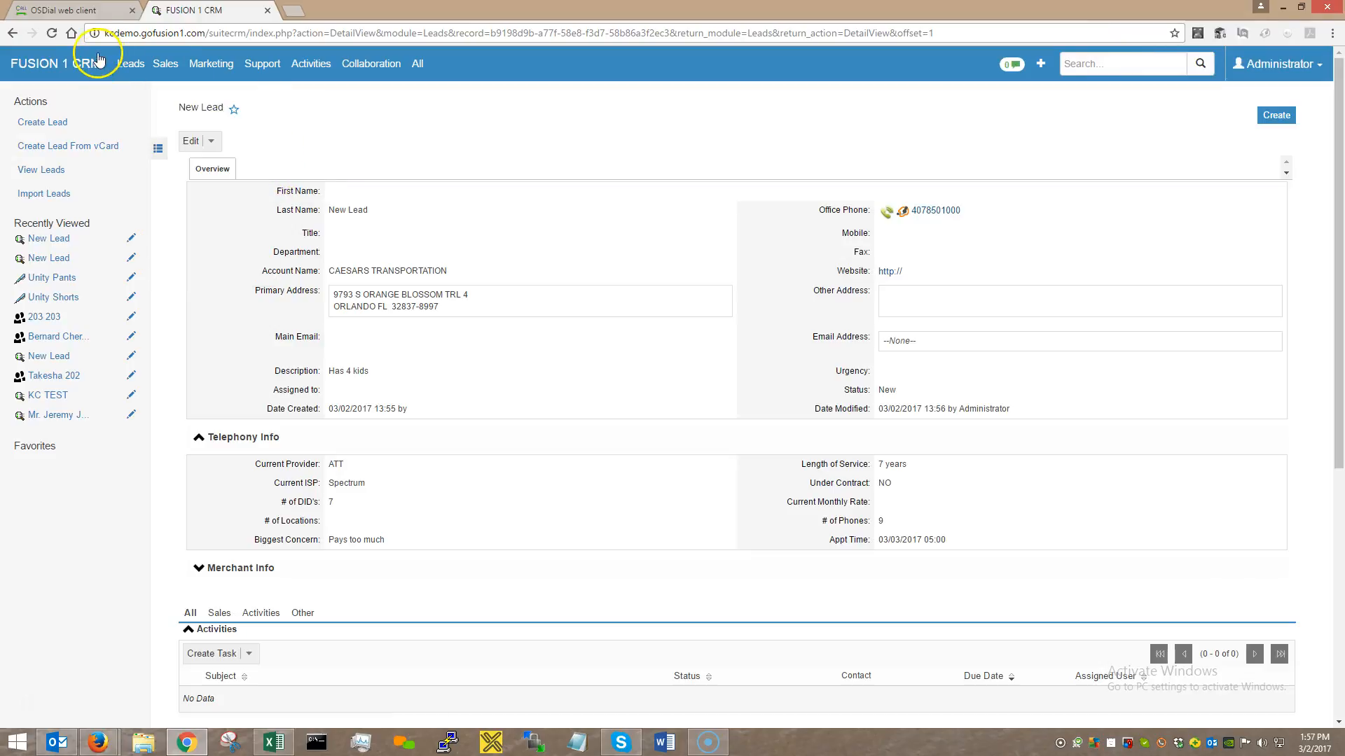
{"action": "left_click", "coordinate": [87, 11]}
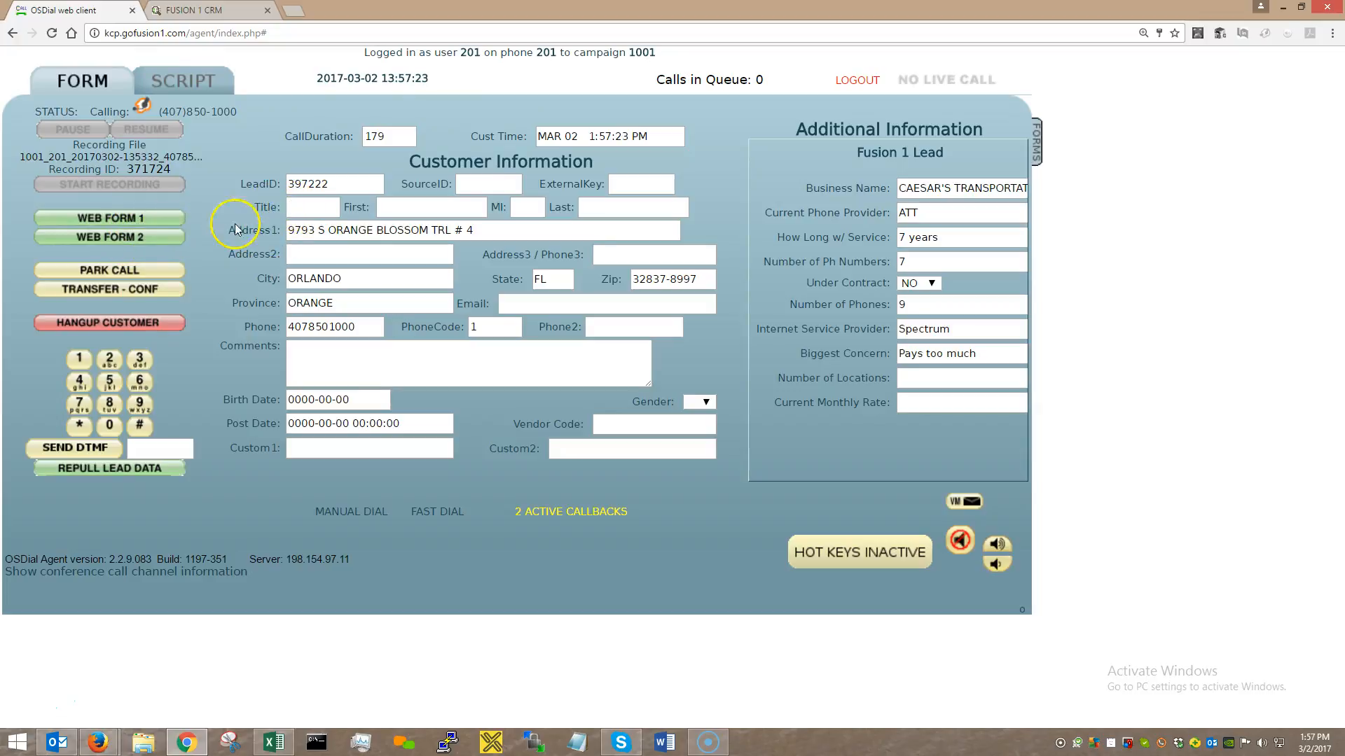
{"action": "left_click", "coordinate": [154, 221]}
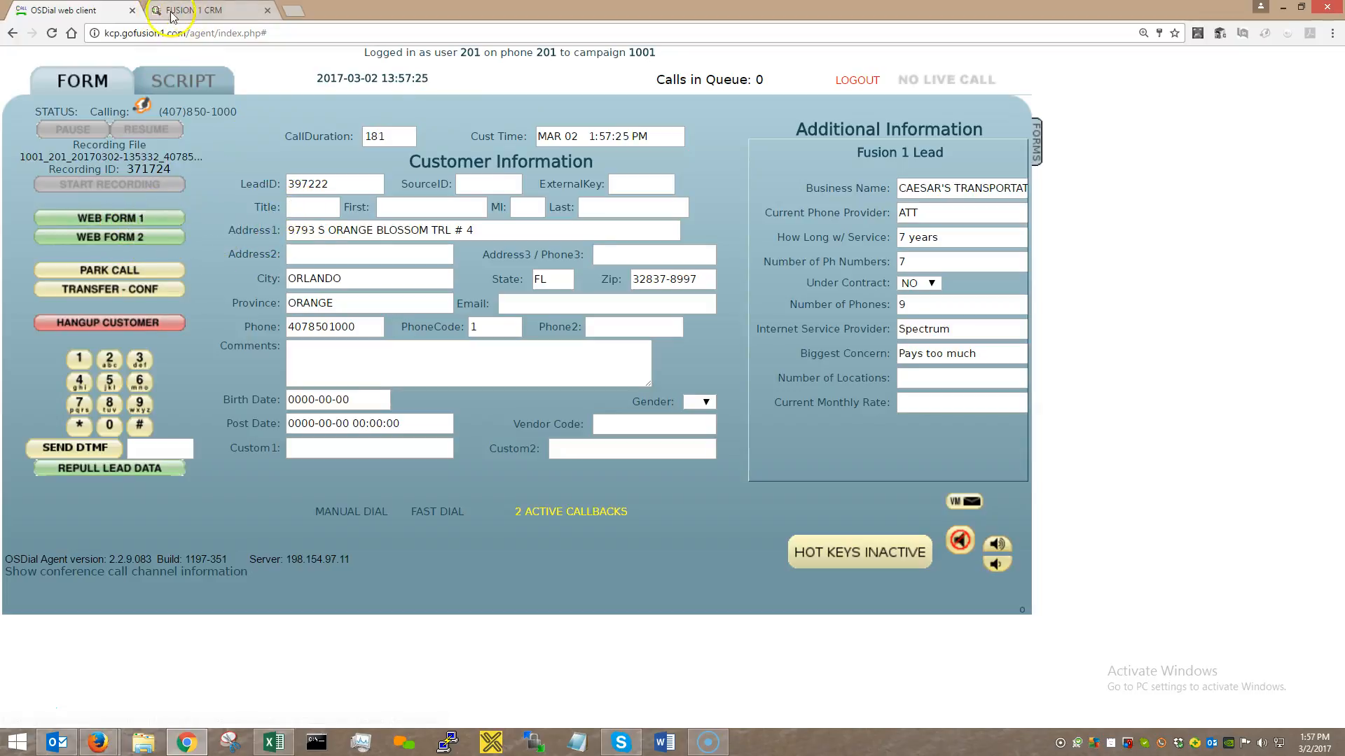
{"action": "mouse_move", "coordinate": [440, 131]}
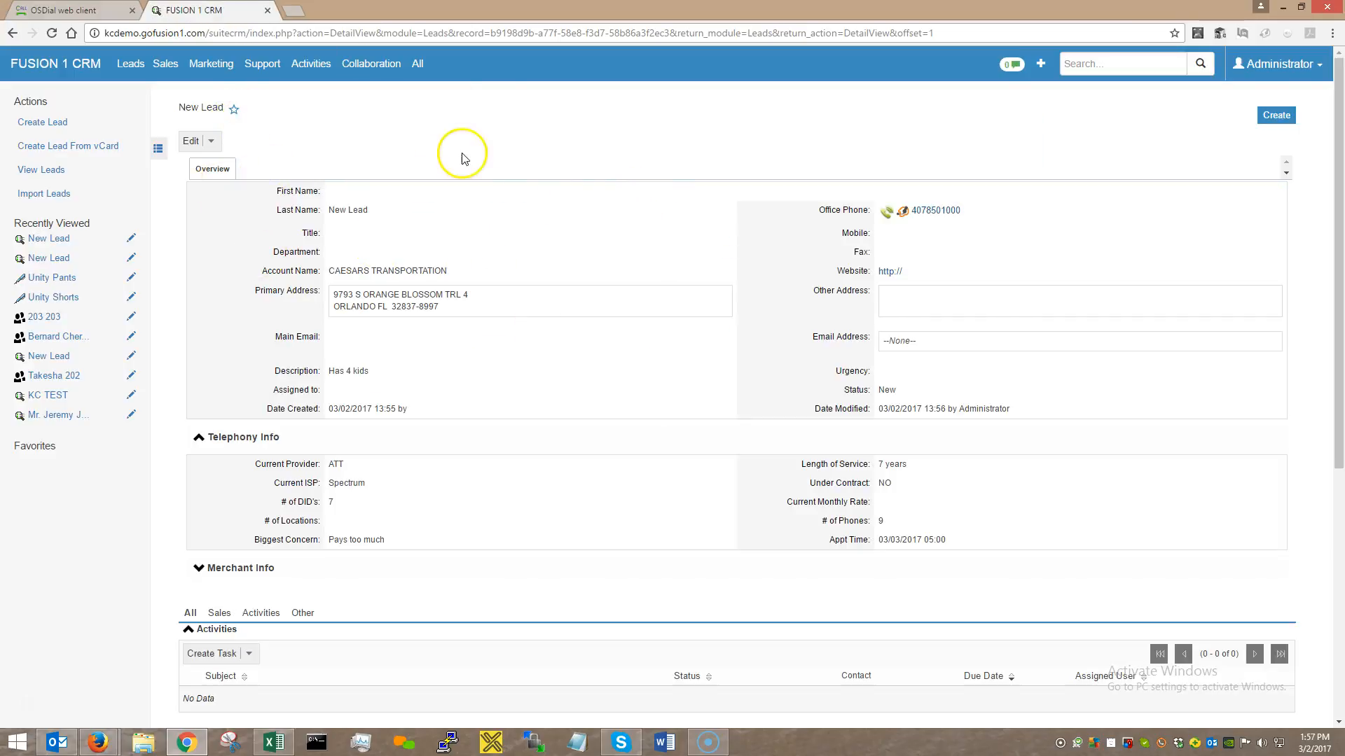
{"action": "scroll", "coordinate": [429, 450], "scroll_direction": "down", "scroll_amount": 4}
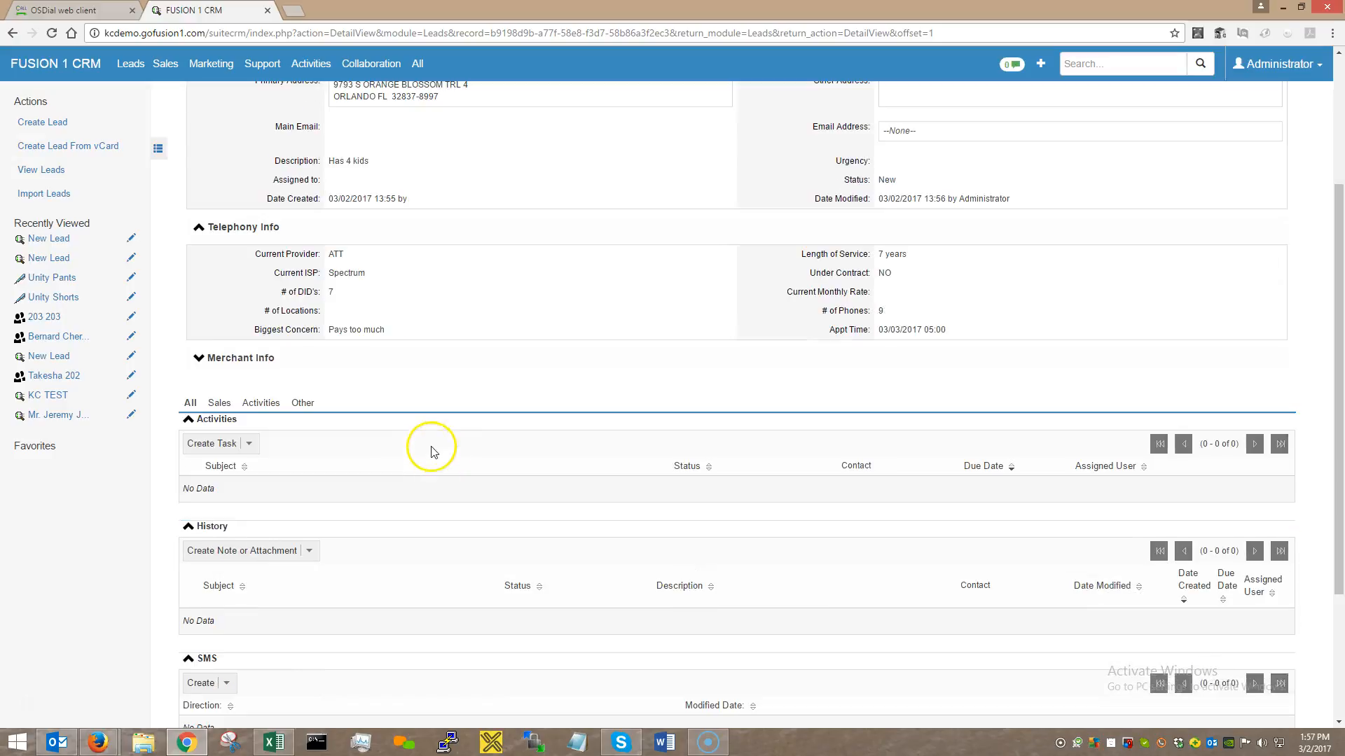
{"action": "scroll", "coordinate": [423, 442], "scroll_direction": "up", "scroll_amount": 3}
{"action": "scroll", "coordinate": [426, 449], "scroll_direction": "up", "scroll_amount": 1}
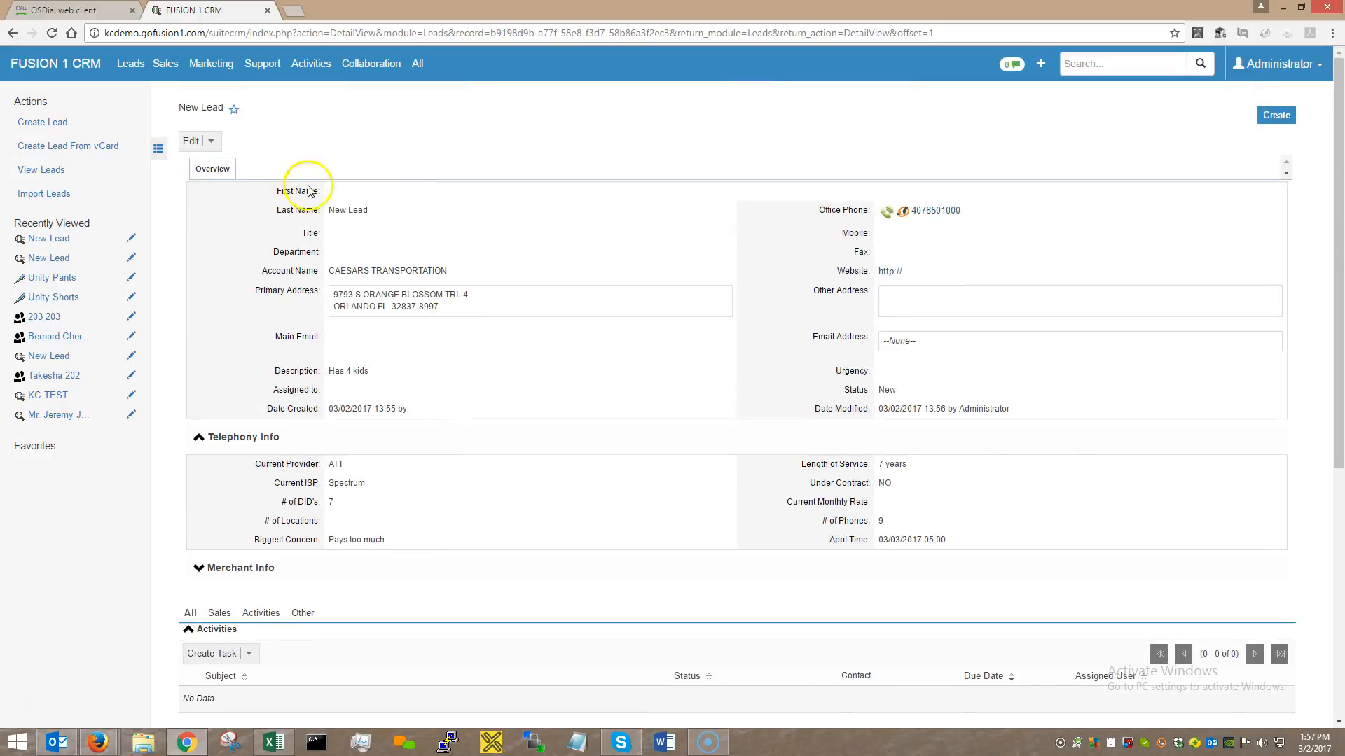
{"action": "left_click", "coordinate": [191, 140]}
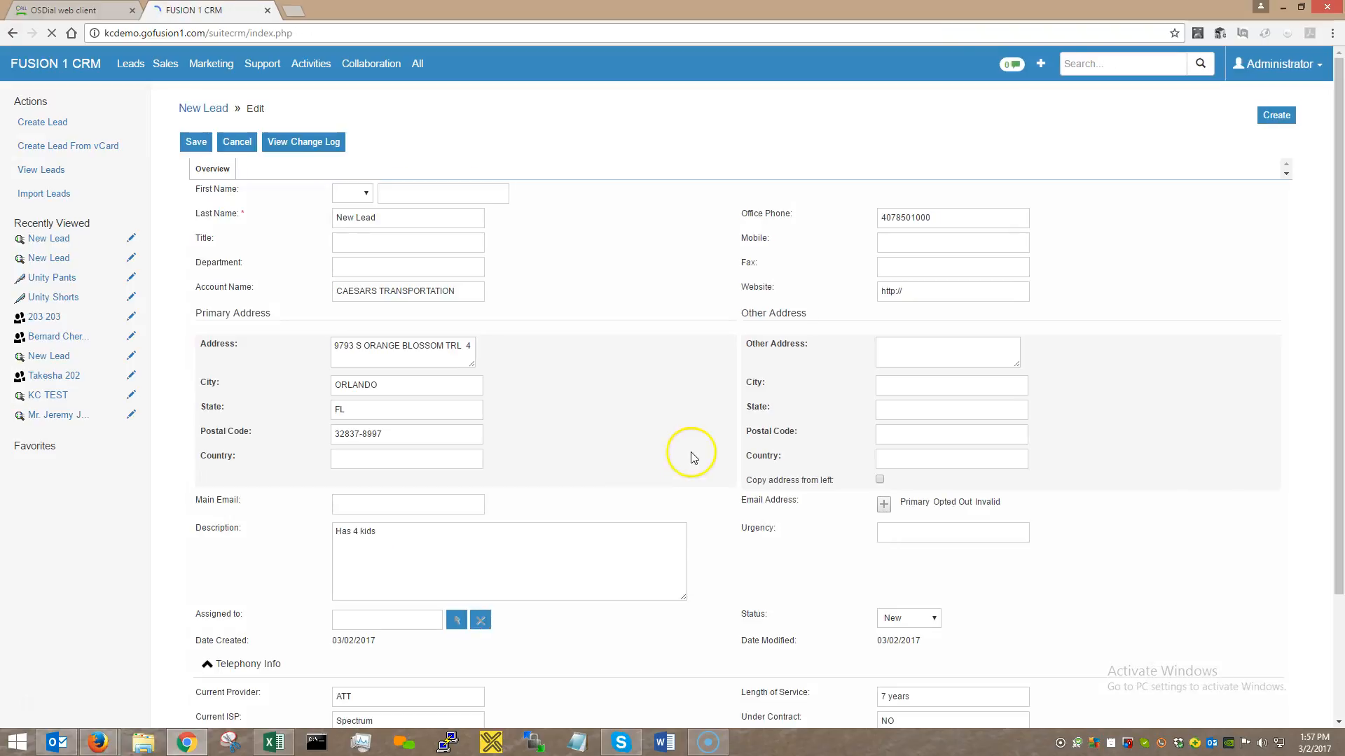
{"action": "left_click", "coordinate": [207, 148]}
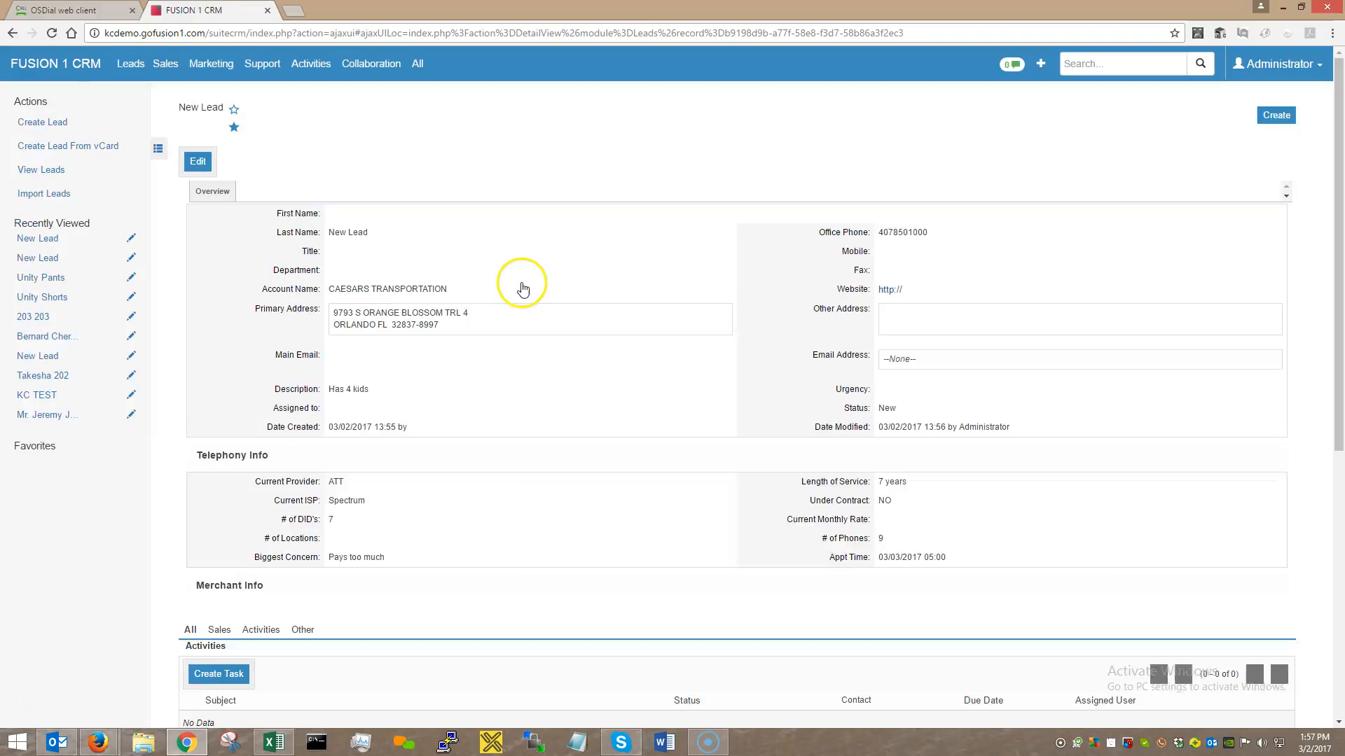
{"action": "scroll", "coordinate": [515, 295], "scroll_direction": "down", "scroll_amount": 3}
{"action": "scroll", "coordinate": [514, 294], "scroll_direction": "up", "scroll_amount": 3}
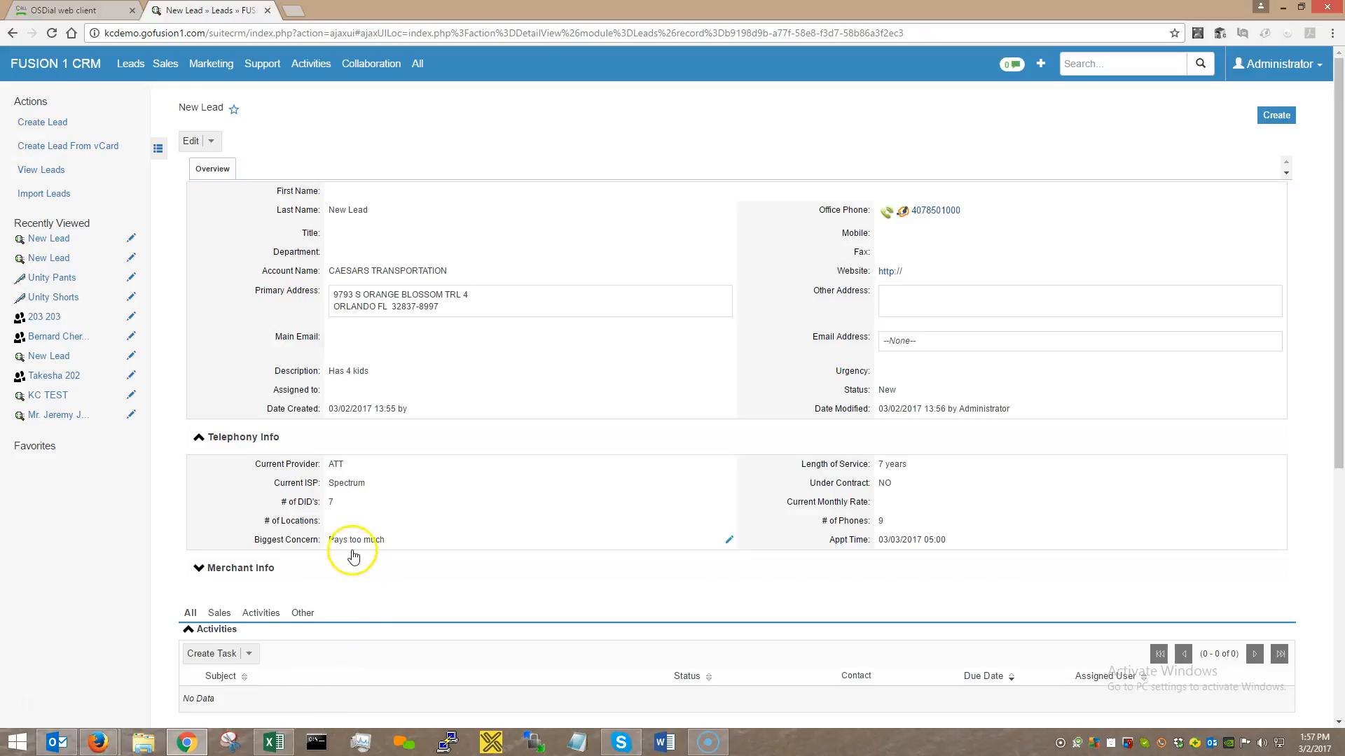
{"action": "scroll", "coordinate": [353, 556], "scroll_direction": "down", "scroll_amount": 1}
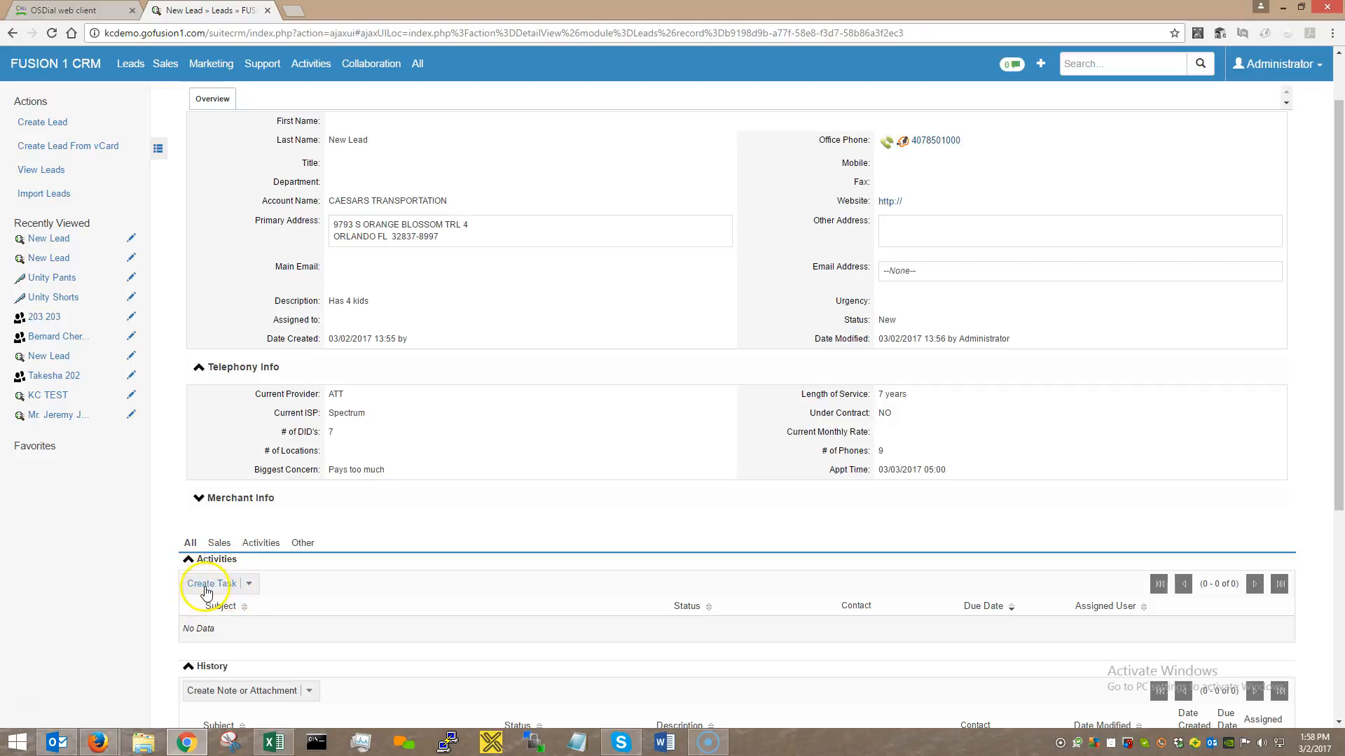
Create a new meeting activity for the lead with the subject 'Meet with' the contact.
{"action": "left_click", "coordinate": [251, 587]}
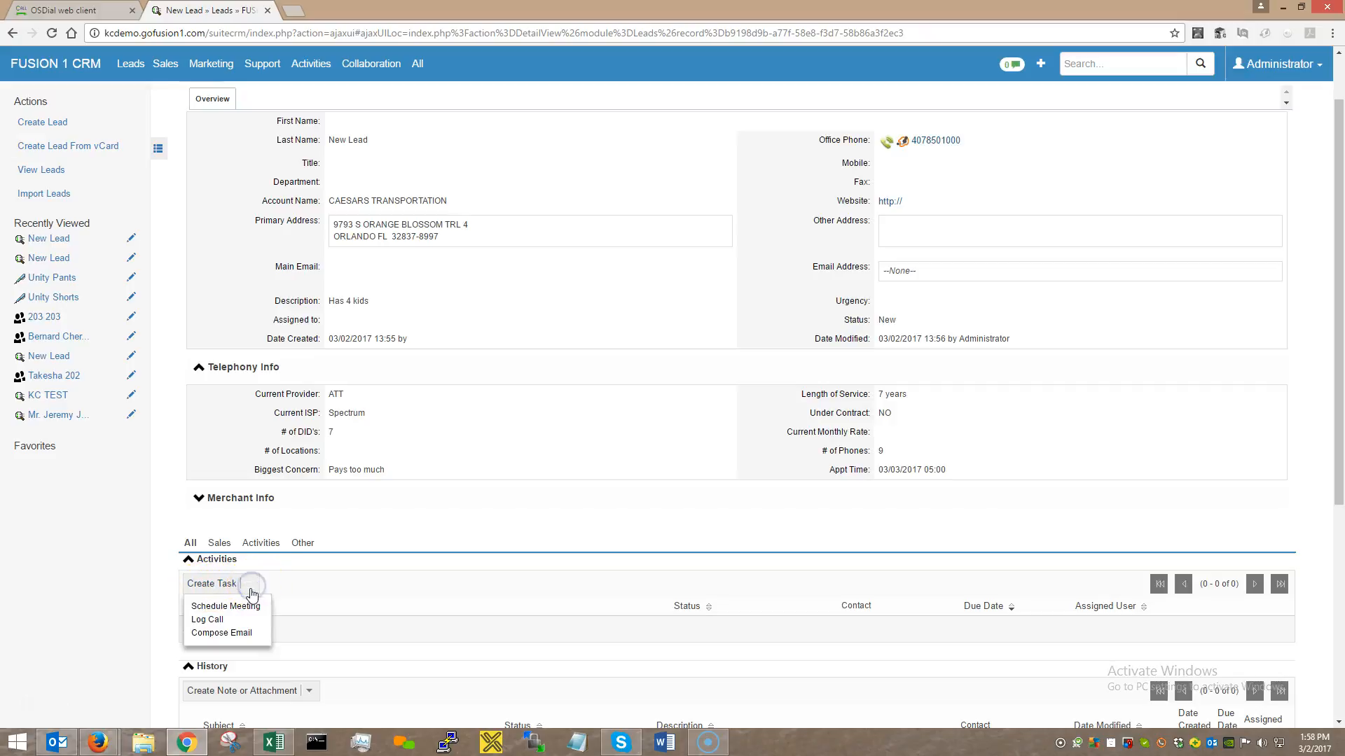
{"action": "left_click", "coordinate": [246, 608]}
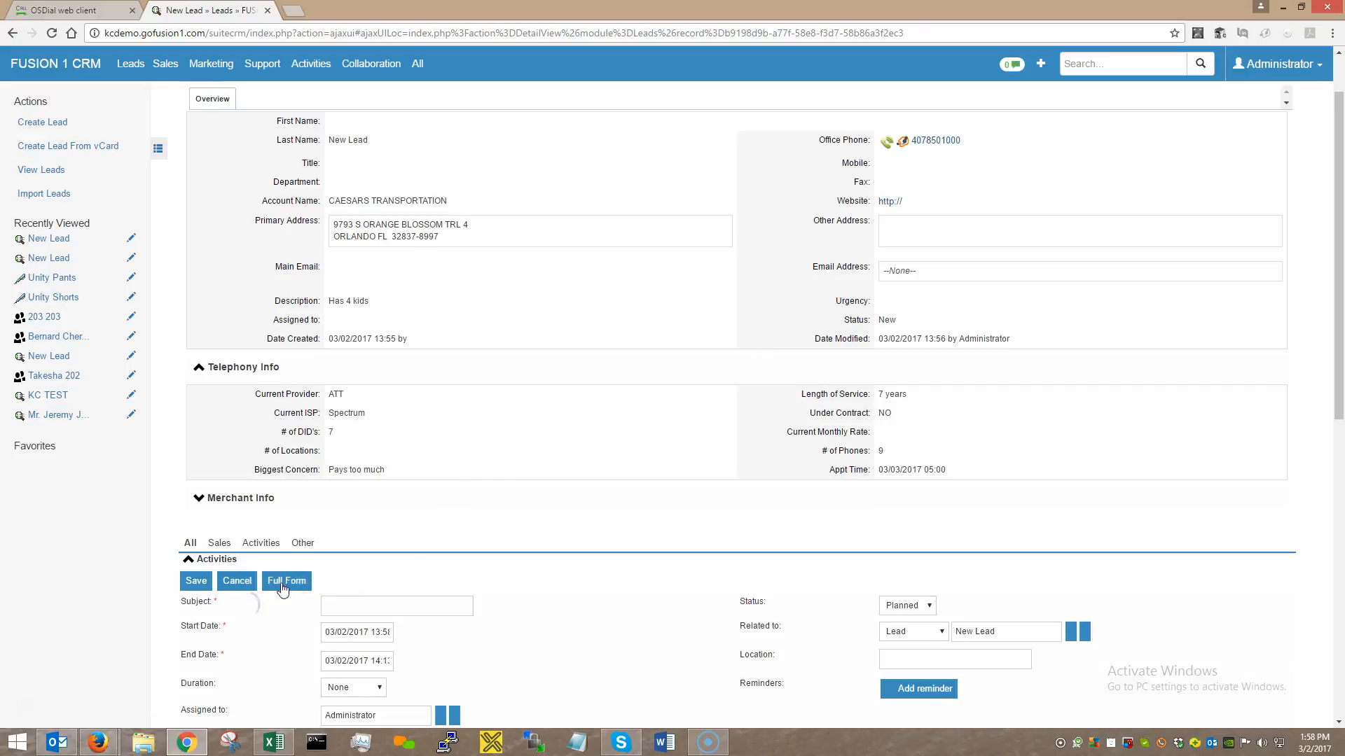
{"action": "scroll", "coordinate": [445, 601], "scroll_direction": "down", "scroll_amount": 2}
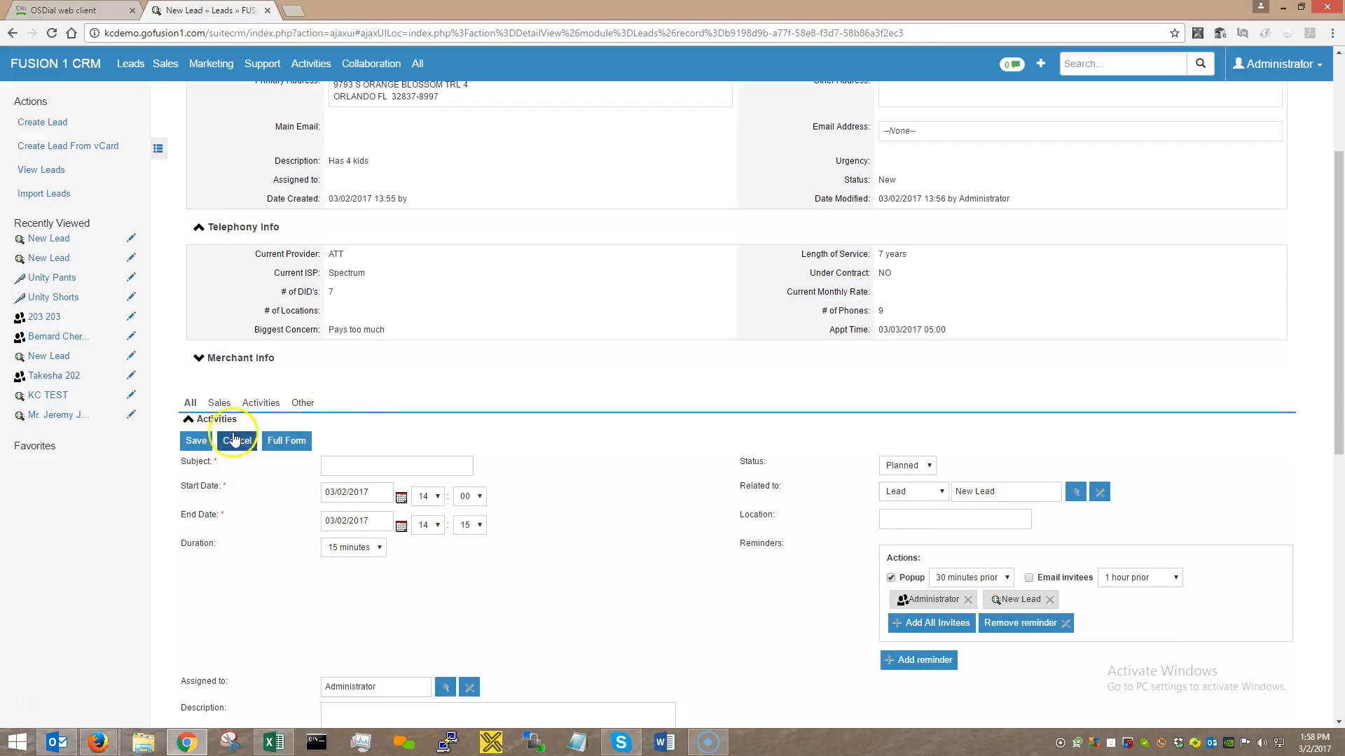
{"action": "scroll", "coordinate": [308, 471], "scroll_direction": "down", "scroll_amount": 1}
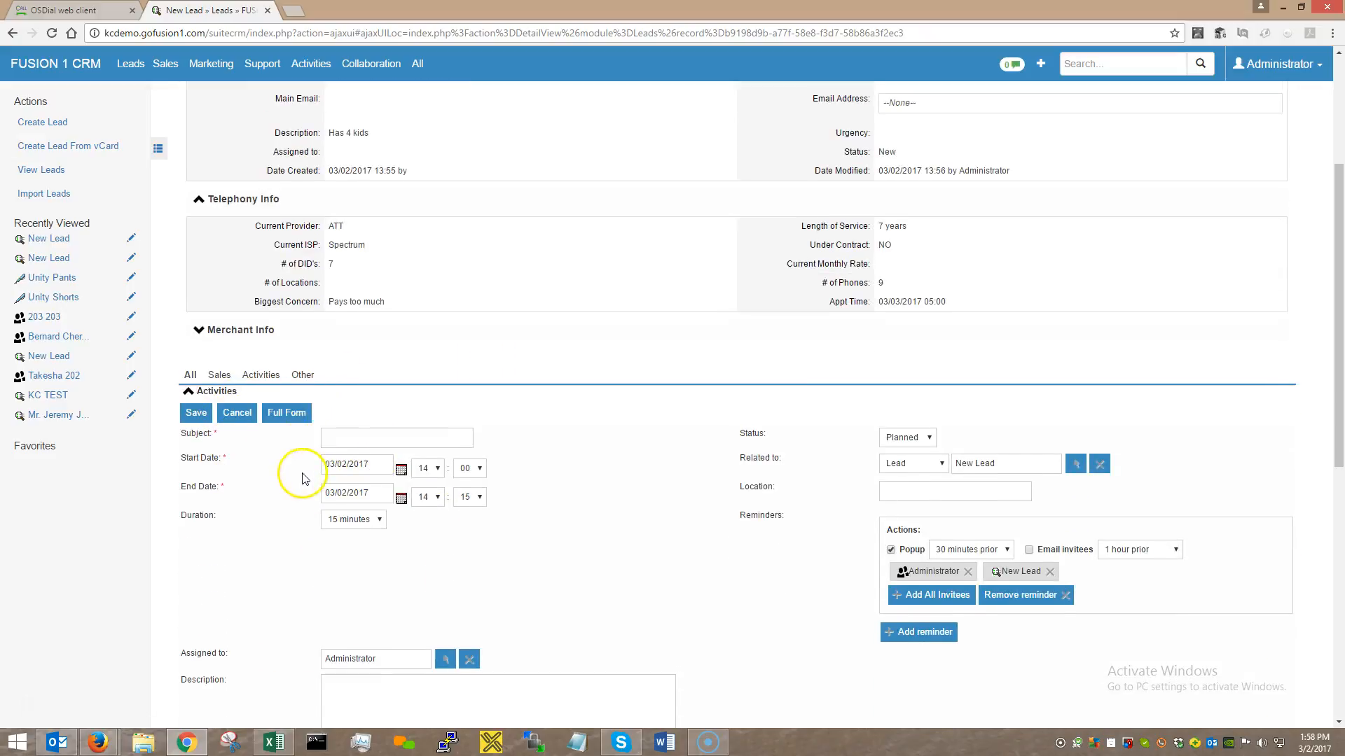
{"action": "left_click", "coordinate": [350, 400]}
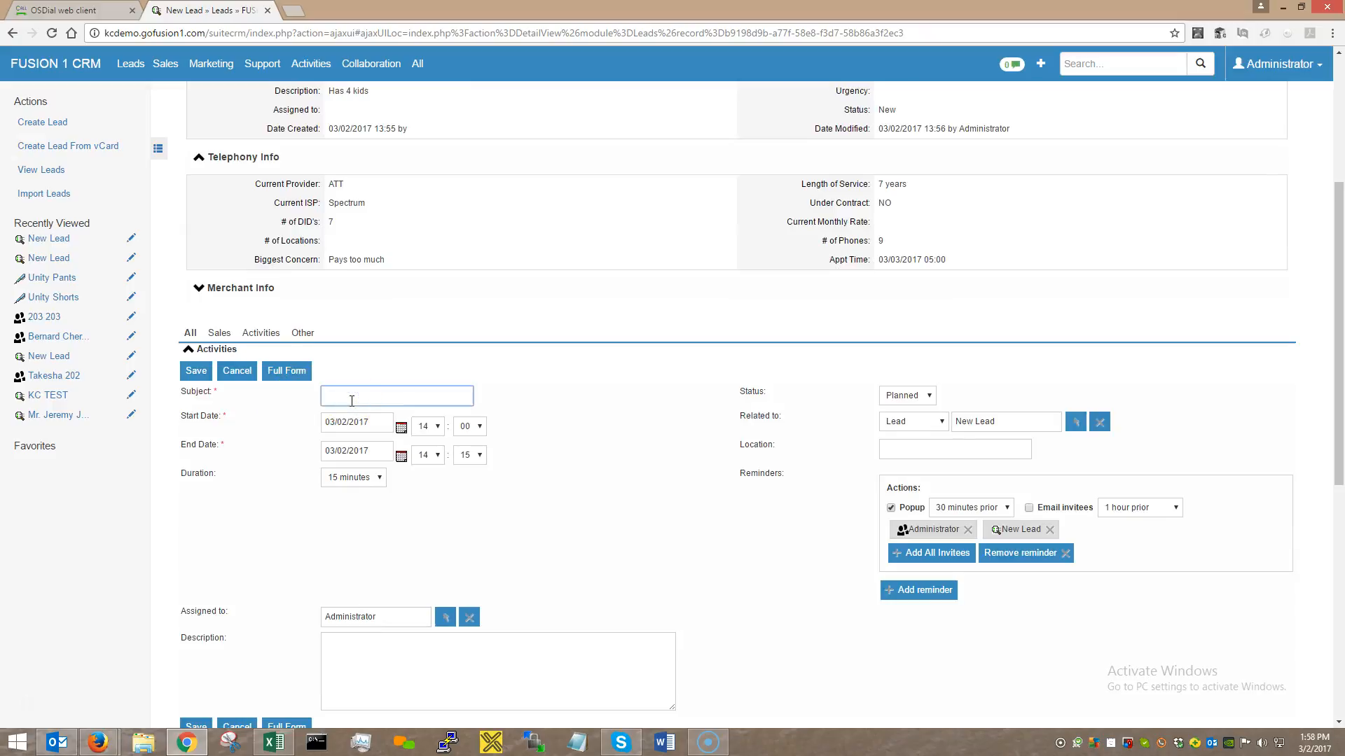
{"action": "type", "text": "Meet with Sarah"}
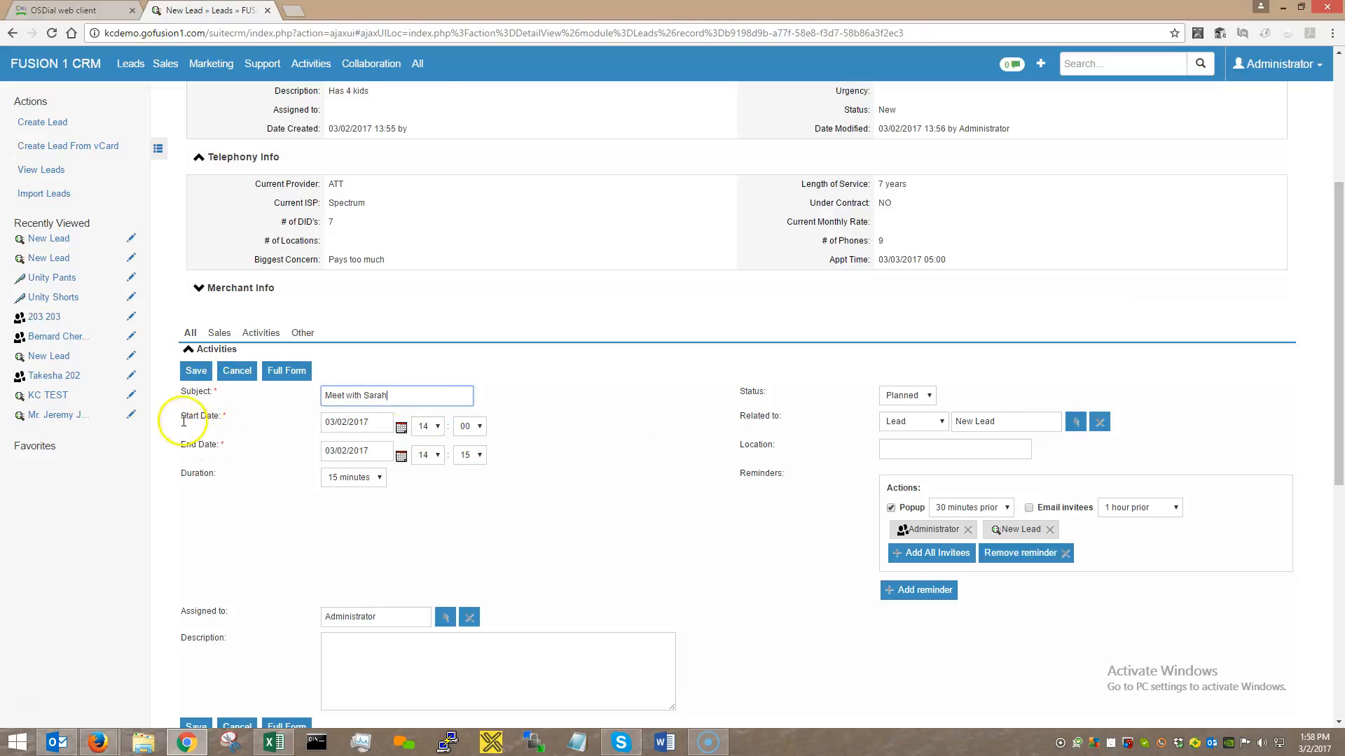
{"action": "left_click", "coordinate": [401, 427]}
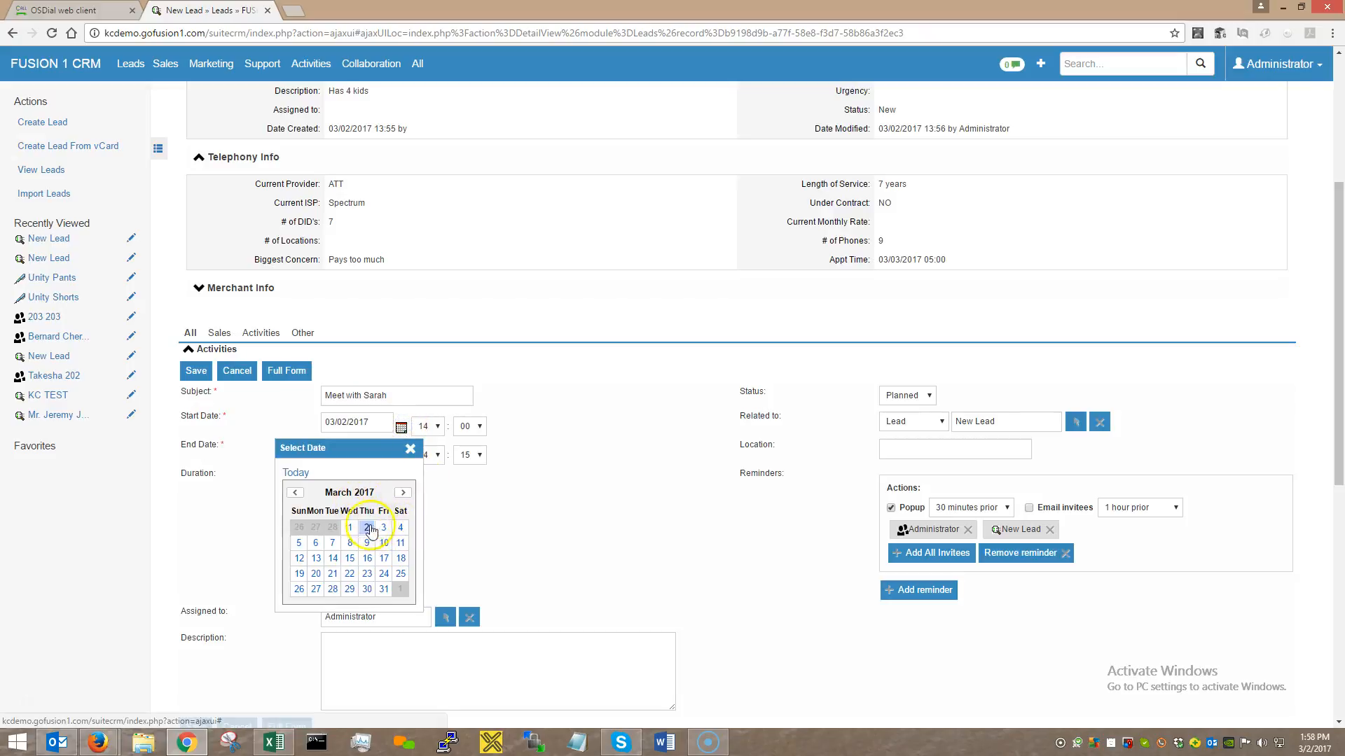
Set the meeting start date to 03/03/2017 with a start hour of 12.
{"action": "left_click", "coordinate": [383, 530]}
{"action": "left_click", "coordinate": [434, 427]}
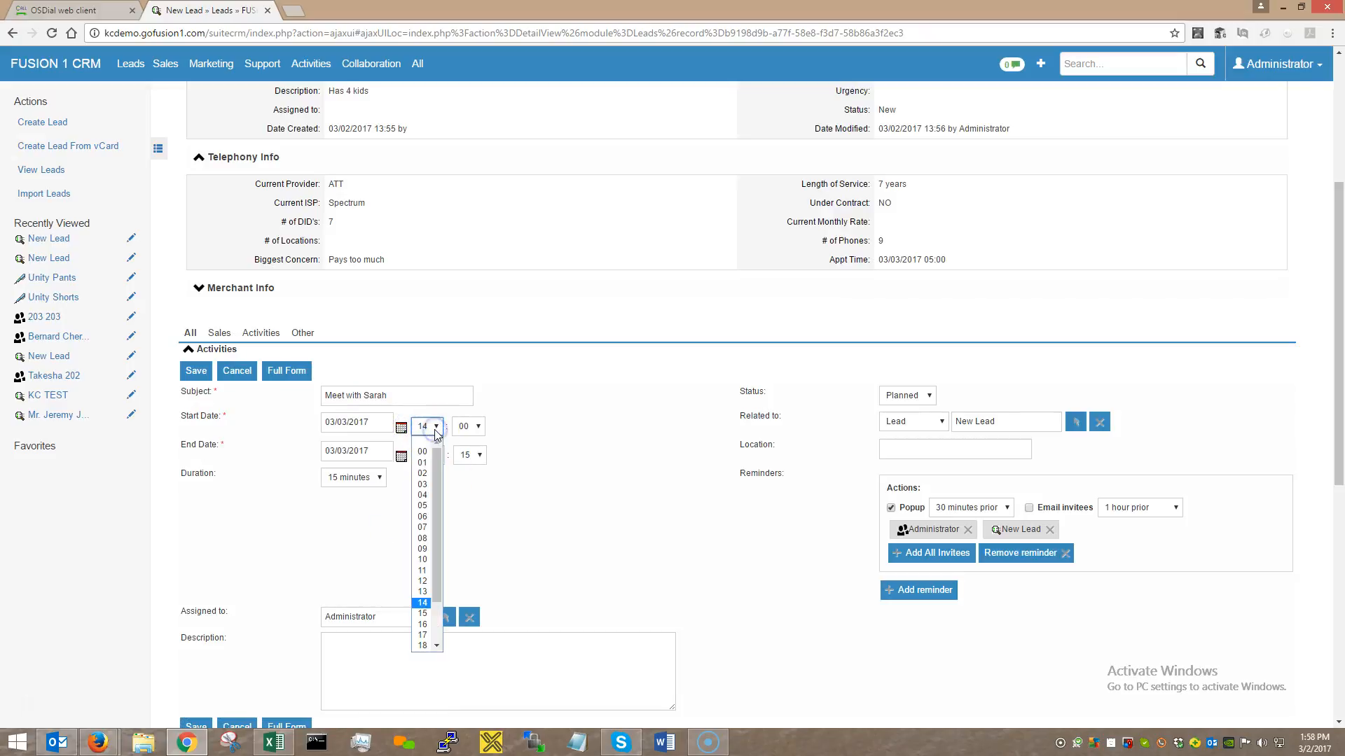
{"action": "left_click", "coordinate": [438, 459]}
{"action": "left_click", "coordinate": [421, 581]}
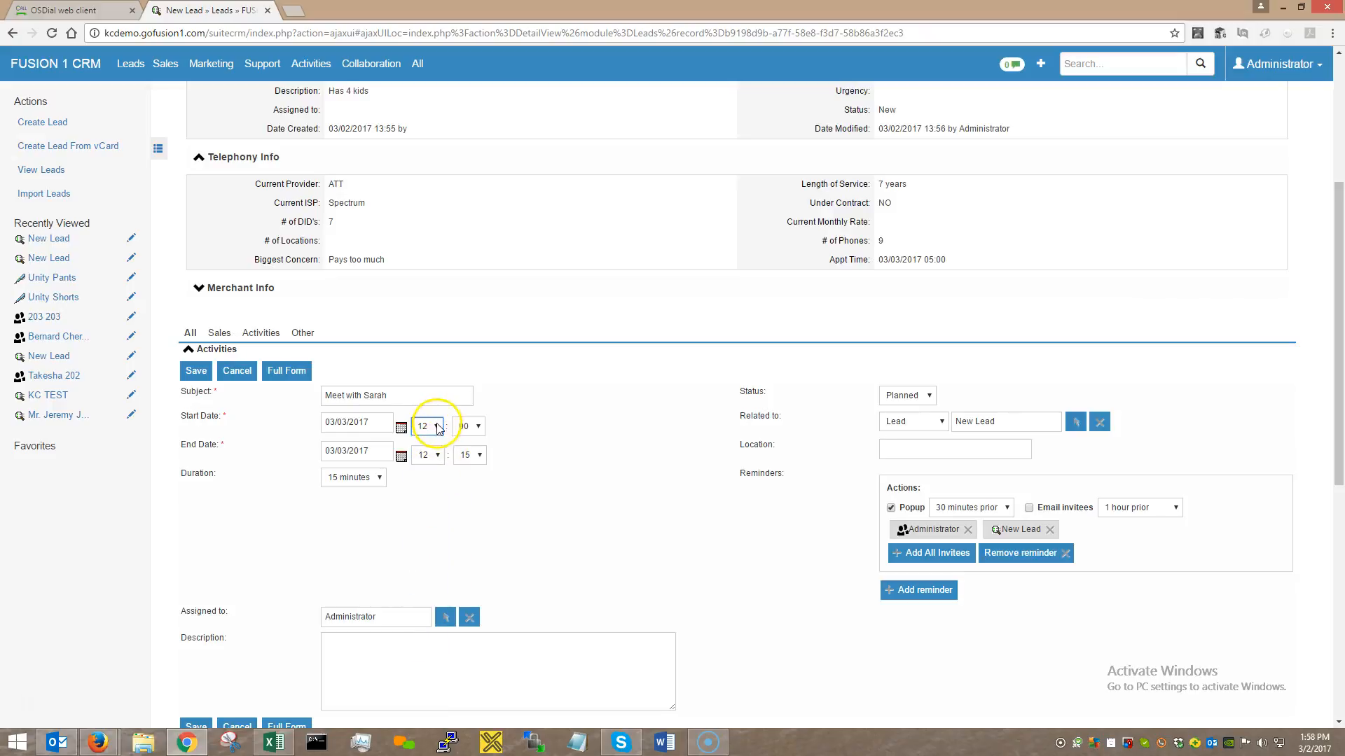
Confirm the start hour at 12 and set the duration to 2 hours, ending at 14:00.
{"action": "left_click", "coordinate": [429, 426]}
{"action": "left_click", "coordinate": [439, 464]}
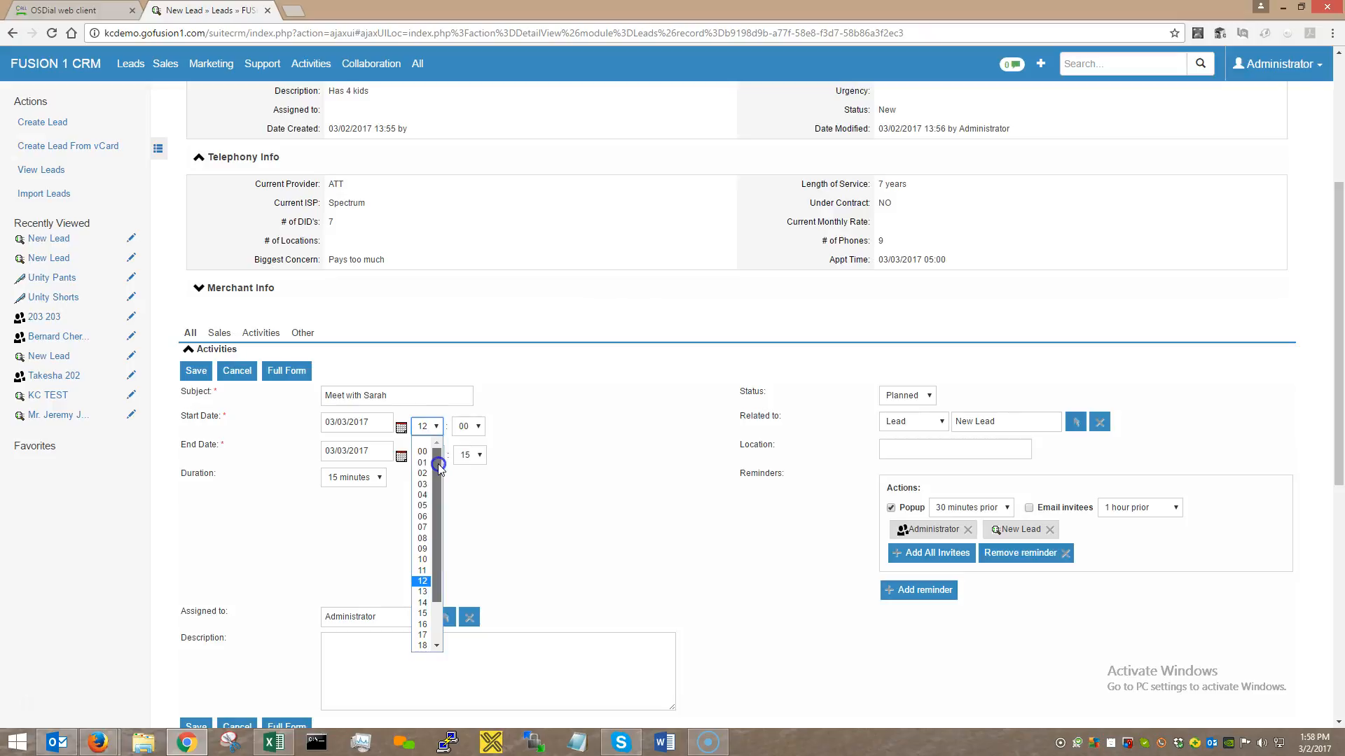
{"action": "left_click_drag", "start_coordinate": [437, 462], "coordinate": [438, 523]}
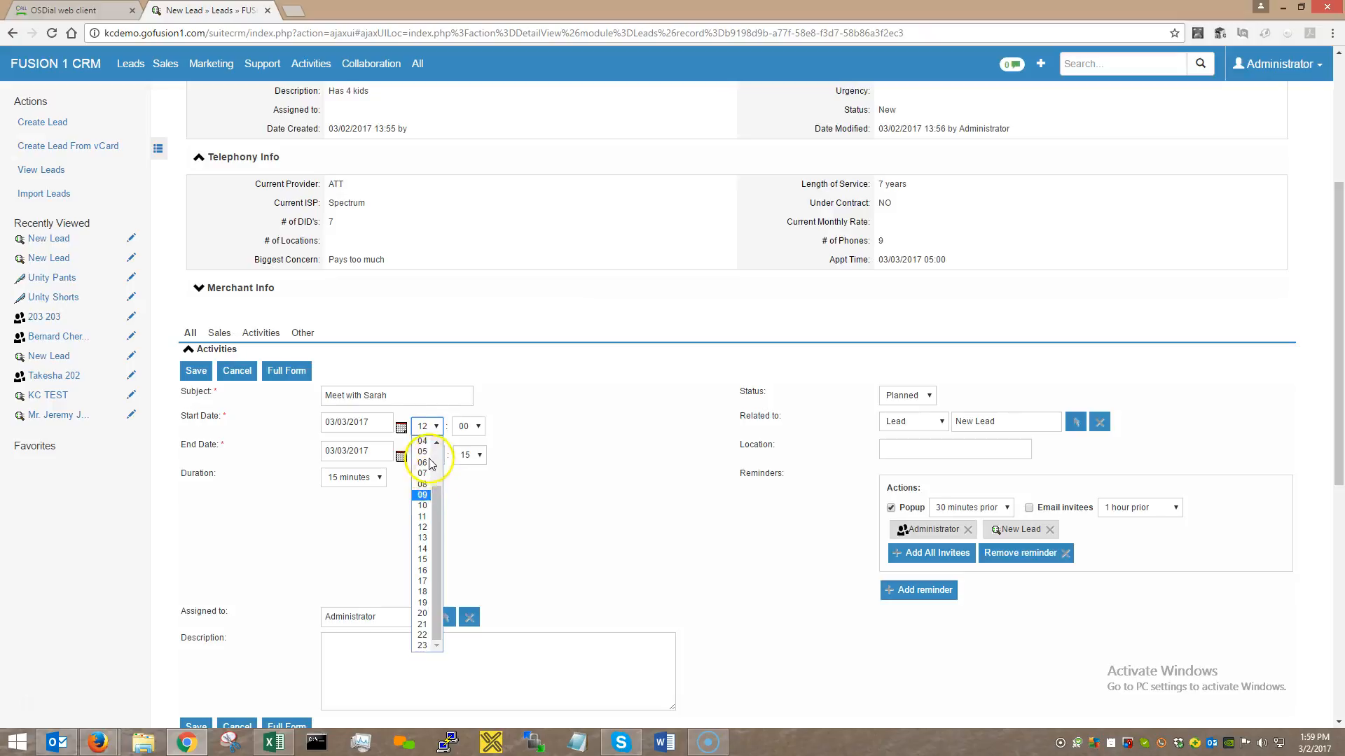
{"action": "left_click", "coordinate": [424, 531]}
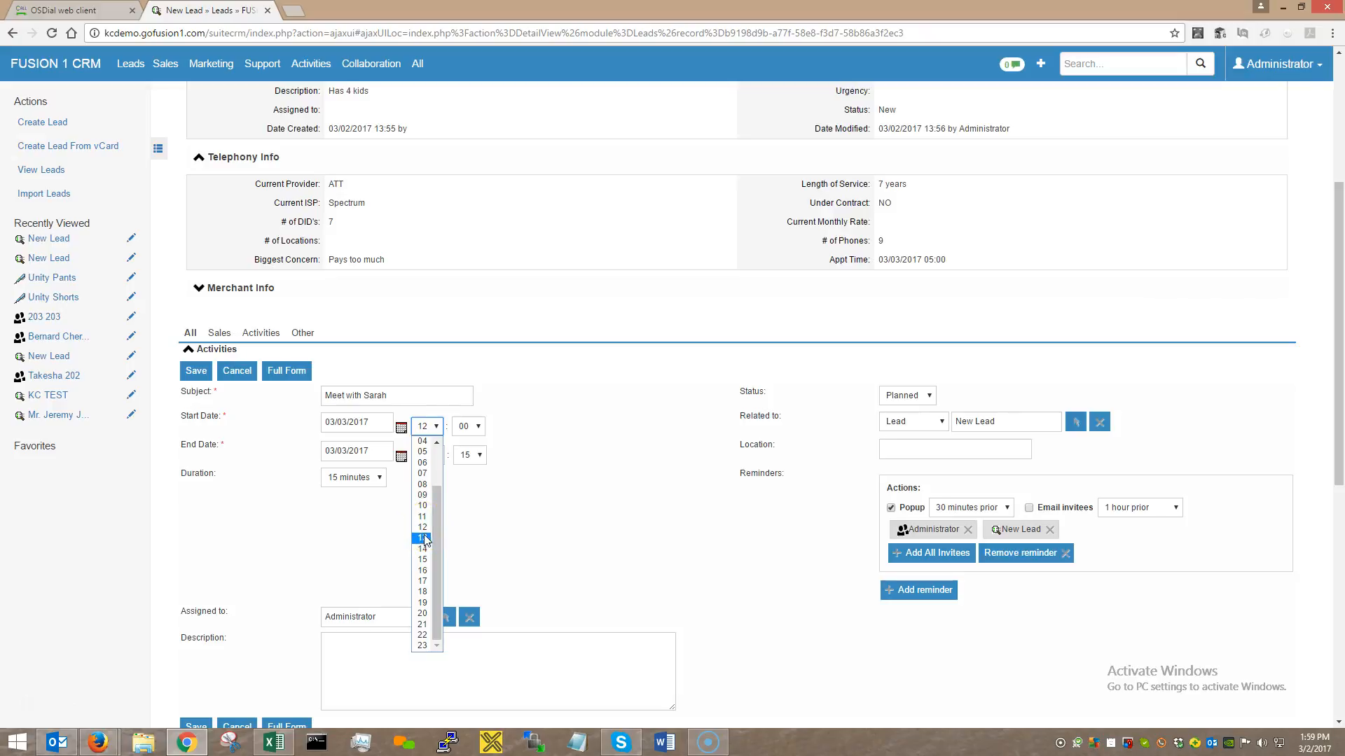
{"action": "left_click", "coordinate": [423, 571]}
{"action": "left_click", "coordinate": [423, 593]}
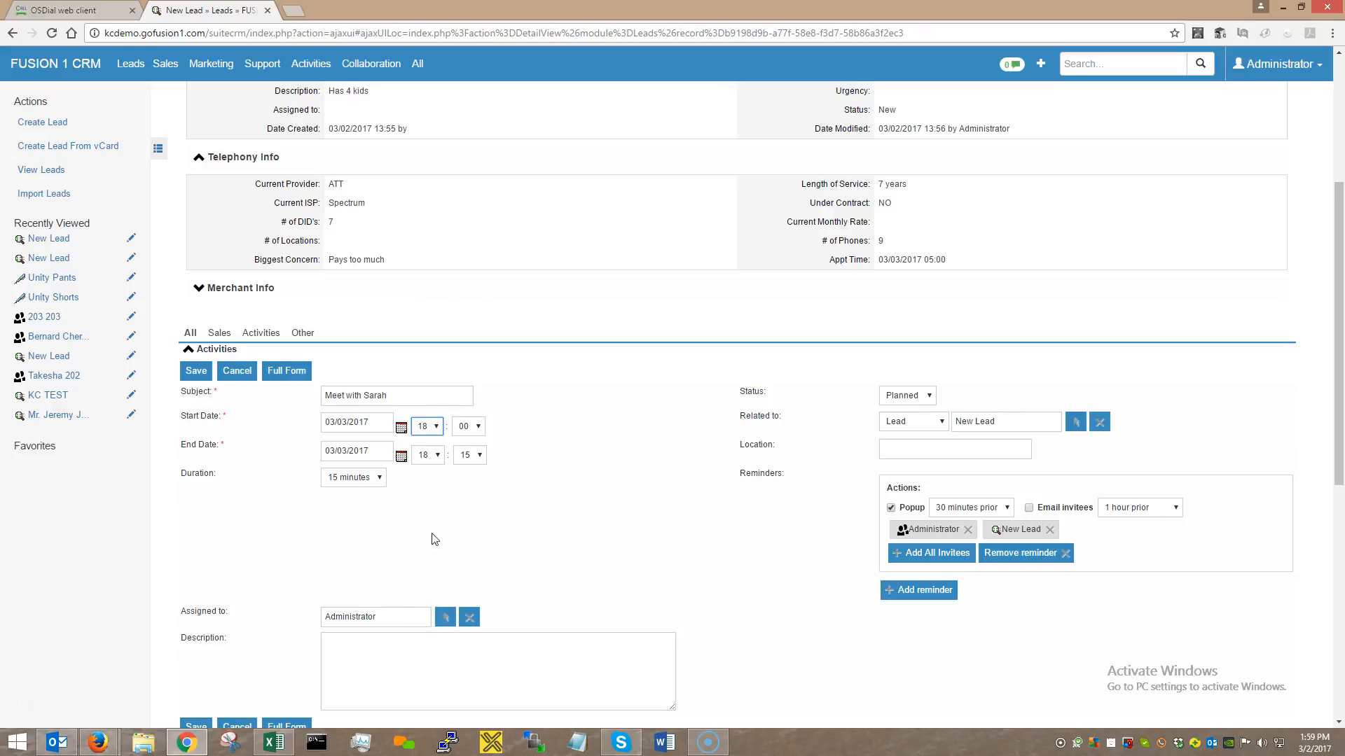
{"action": "left_click", "coordinate": [436, 427]}
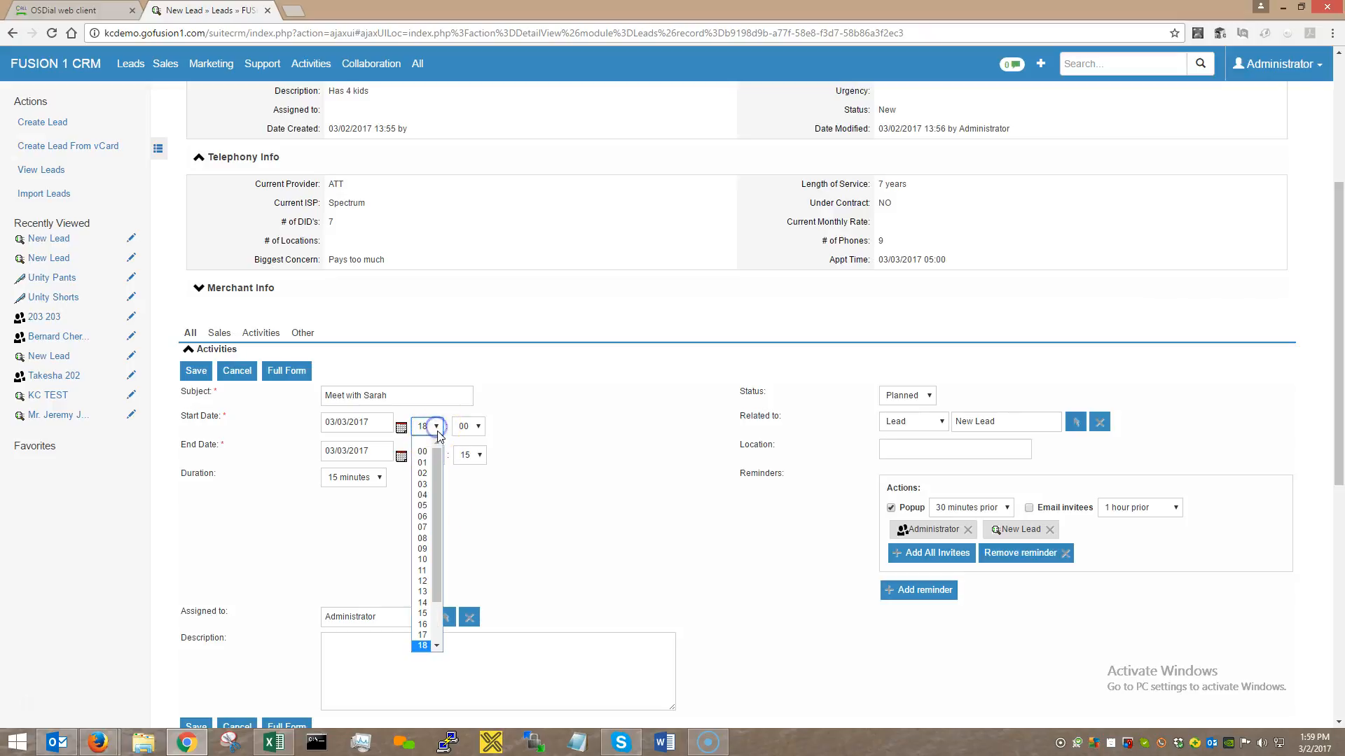
{"action": "left_click", "coordinate": [423, 582]}
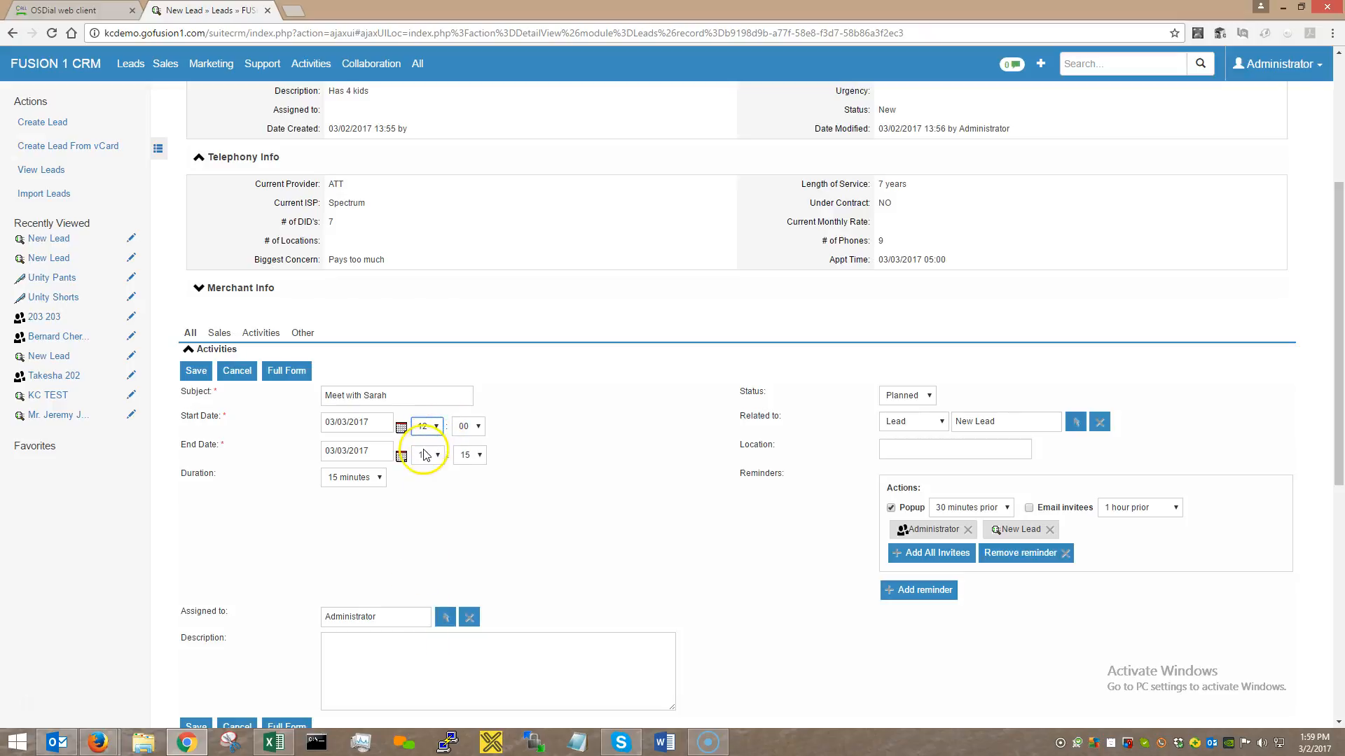
{"action": "left_click", "coordinate": [376, 477]}
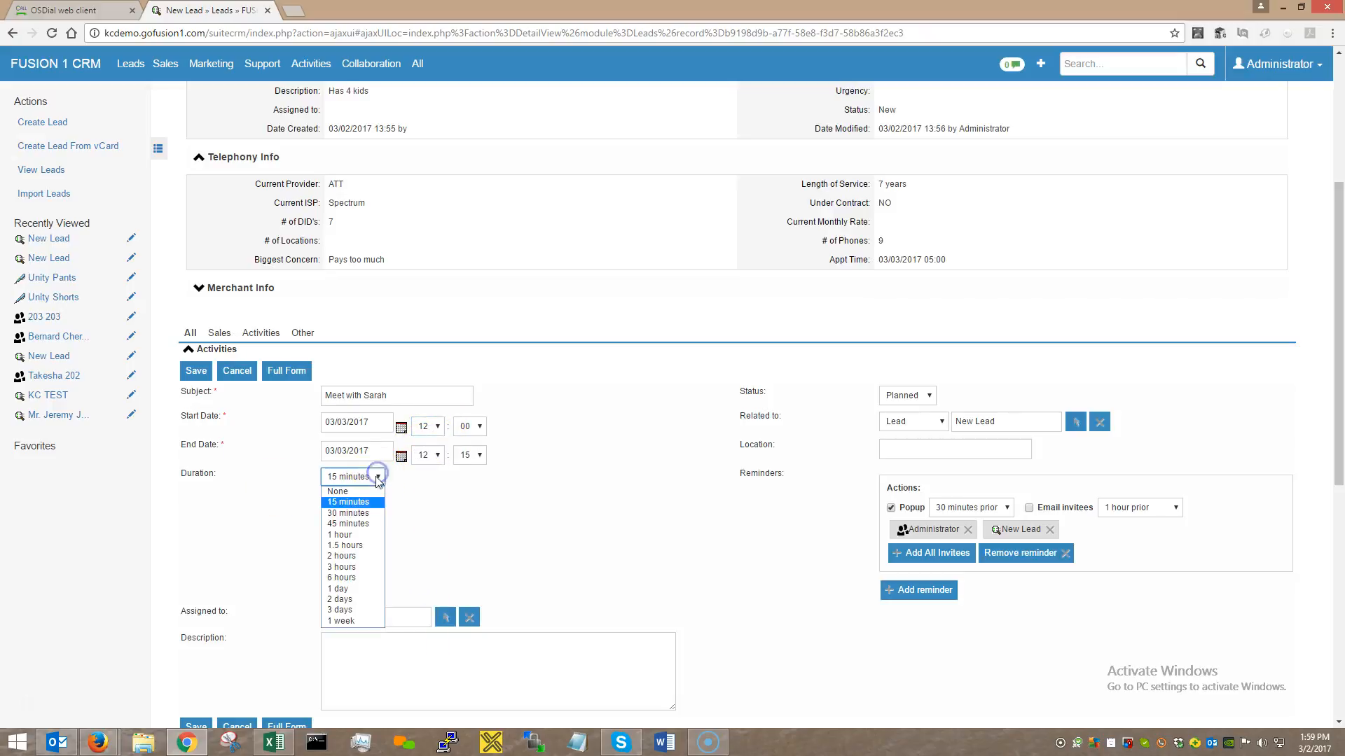
{"action": "left_click", "coordinate": [351, 557]}
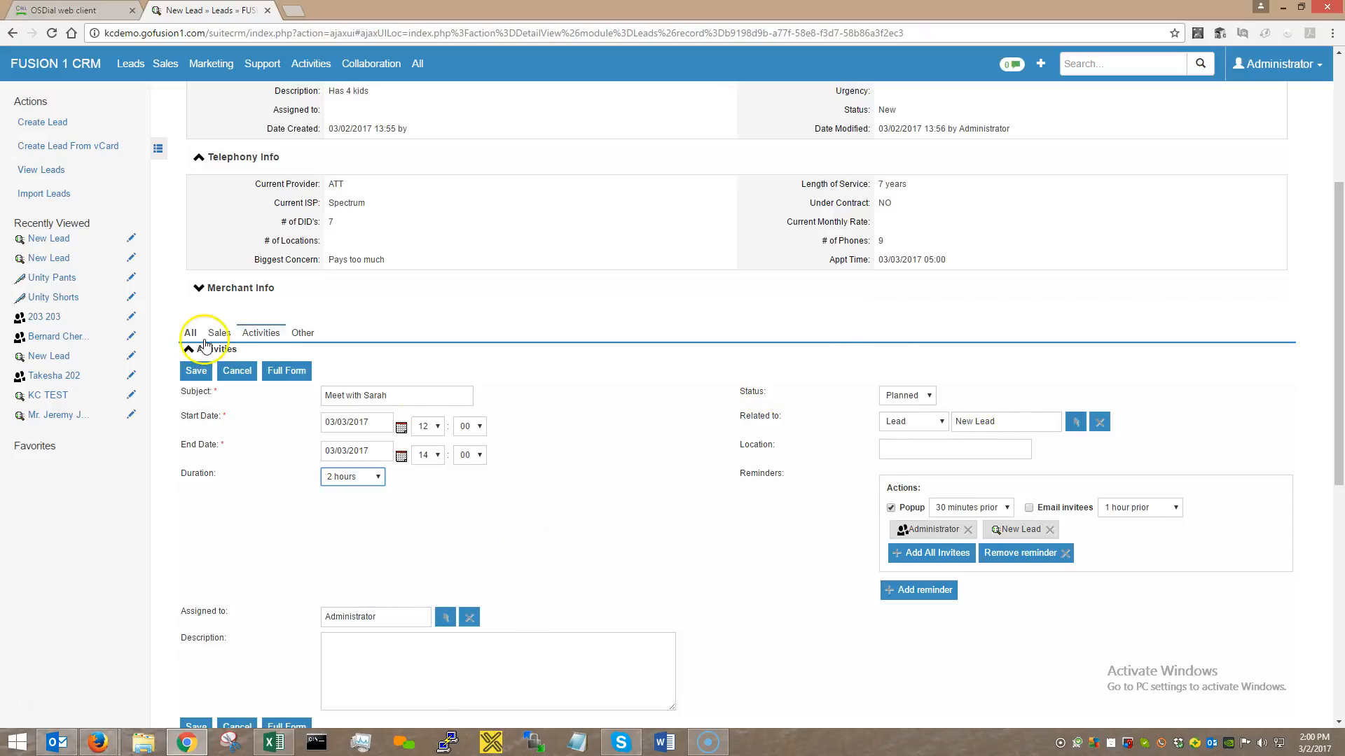
Save the meeting, planned for 03/03/2017 12:00, and open the Activities calendar.
{"action": "left_click", "coordinate": [200, 374]}
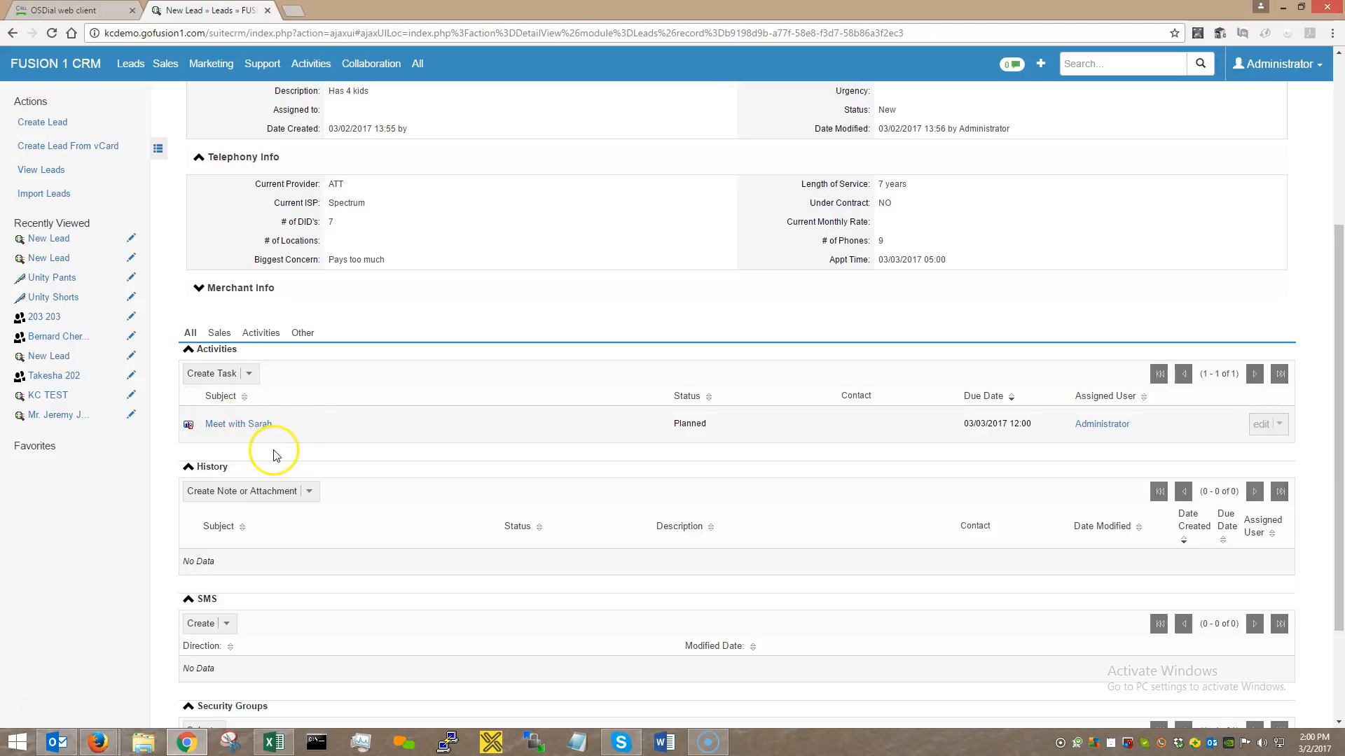
{"action": "scroll", "coordinate": [273, 456], "scroll_direction": "up", "scroll_amount": 4}
{"action": "mouse_move", "coordinate": [317, 65]}
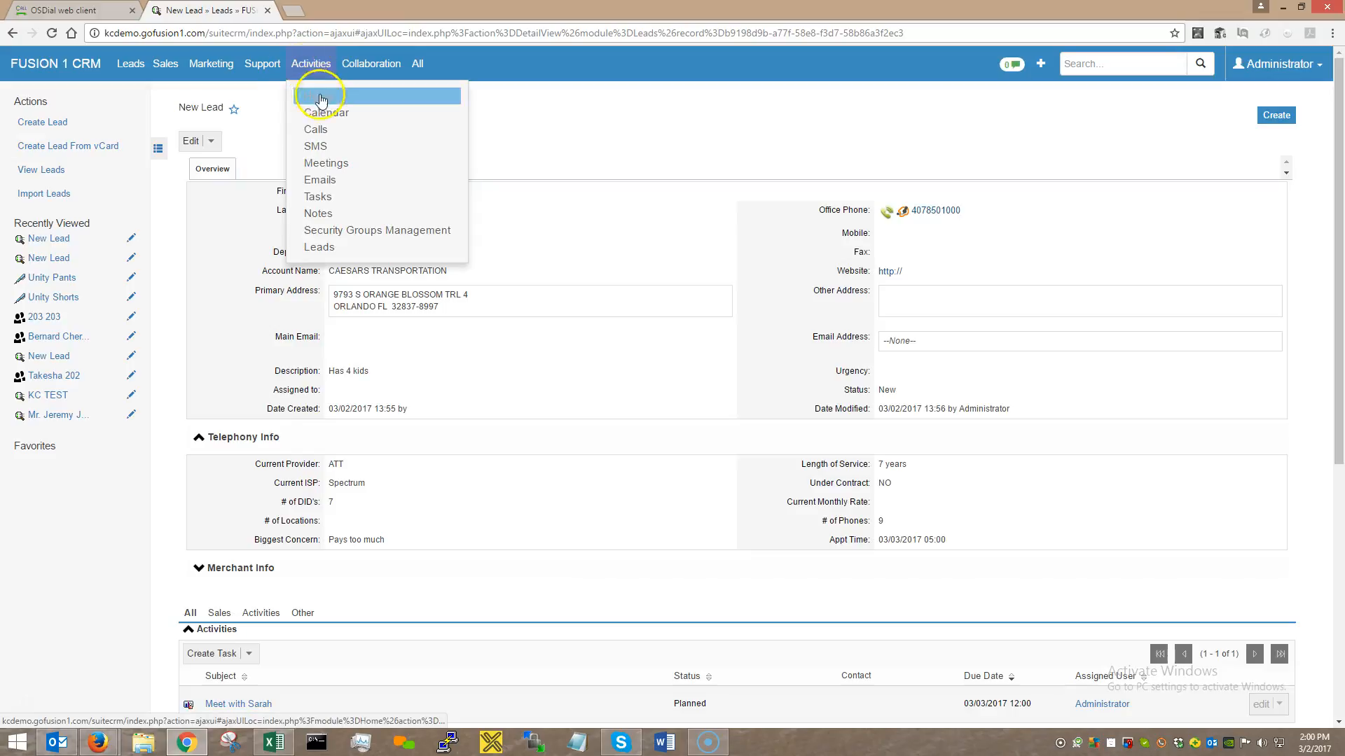
{"action": "left_click", "coordinate": [323, 116]}
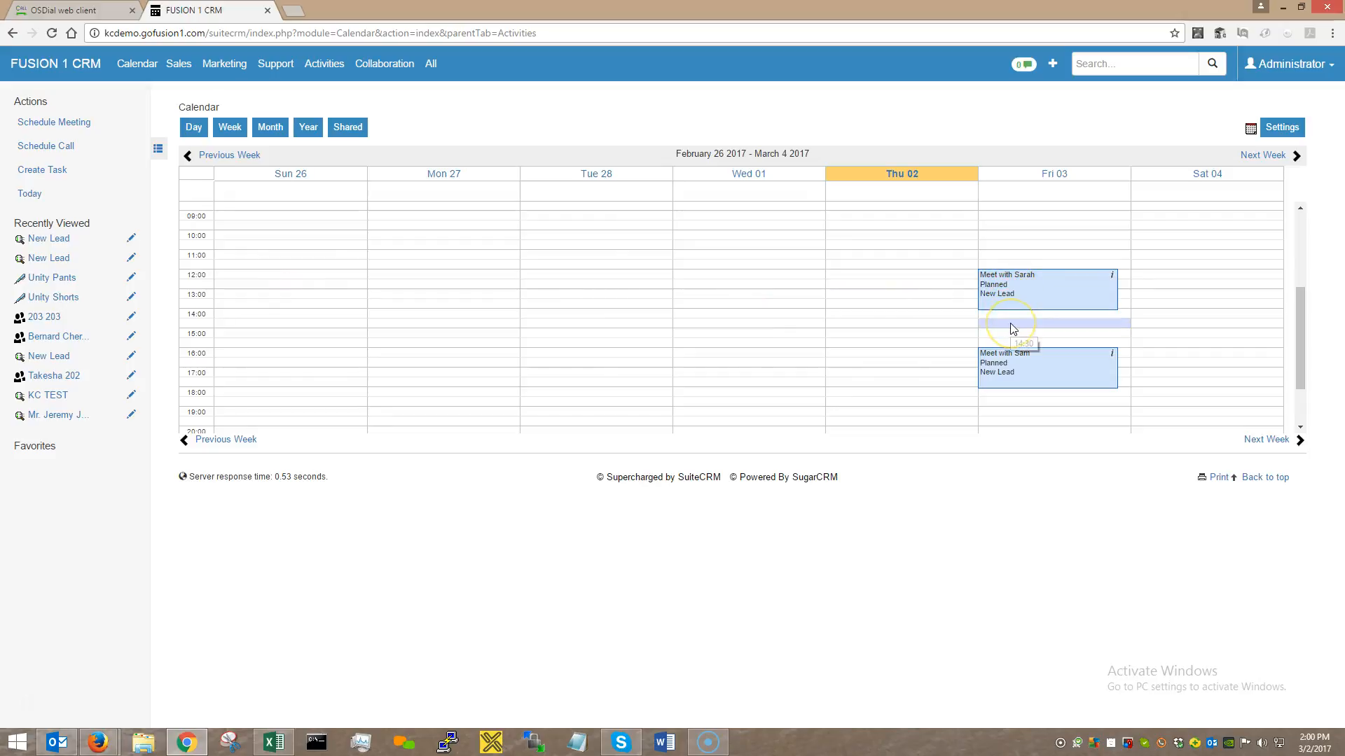
Drag the lead's meeting to Saturday and back, leaving it on Fri 03 at 12:00.
{"action": "left_click", "coordinate": [1005, 367]}
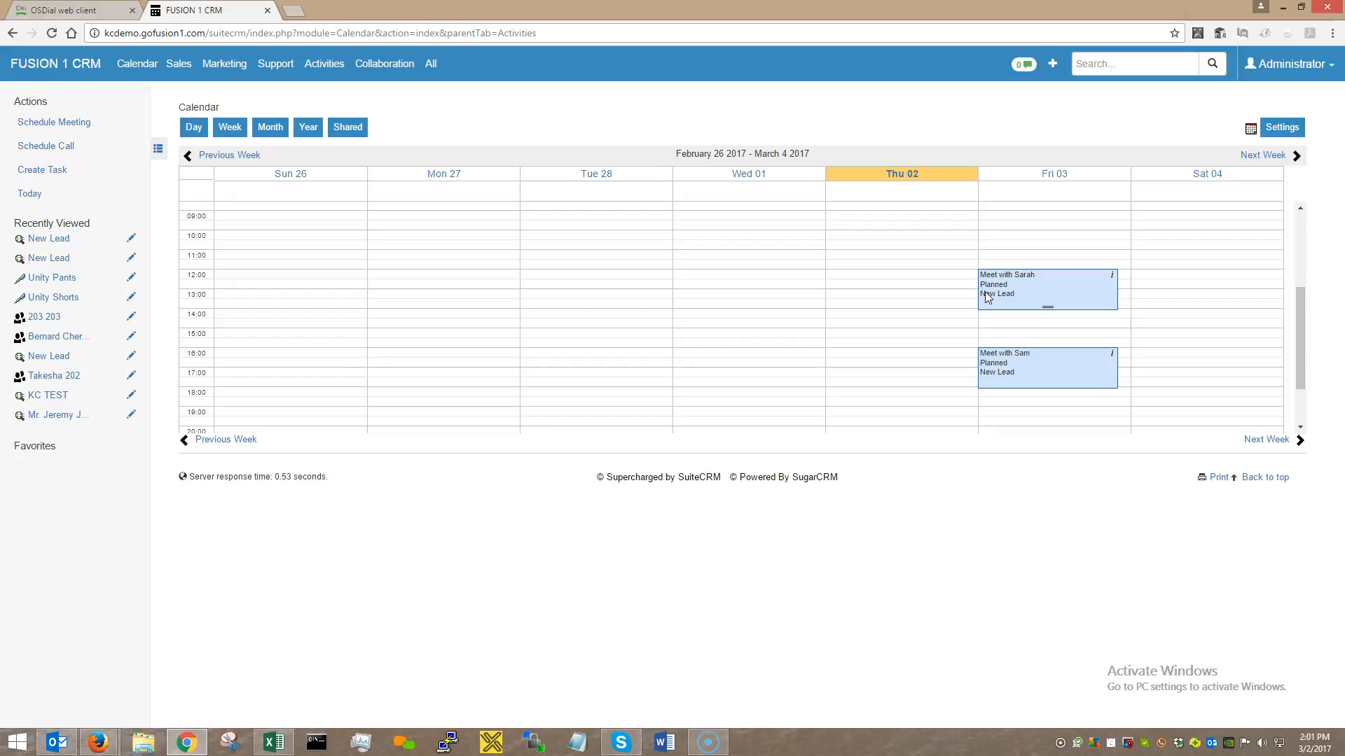
{"action": "left_click_drag", "start_coordinate": [986, 297], "coordinate": [1039, 296]}
{"action": "mouse_move", "coordinate": [1100, 284]}
{"action": "left_mouse_down"}
{"action": "mouse_move", "coordinate": [1186, 283]}
{"action": "mouse_move", "coordinate": [1057, 279]}
{"action": "mouse_move", "coordinate": [1082, 275]}
{"action": "left_mouse_up"}
{"action": "left_click", "coordinate": [918, 217]}
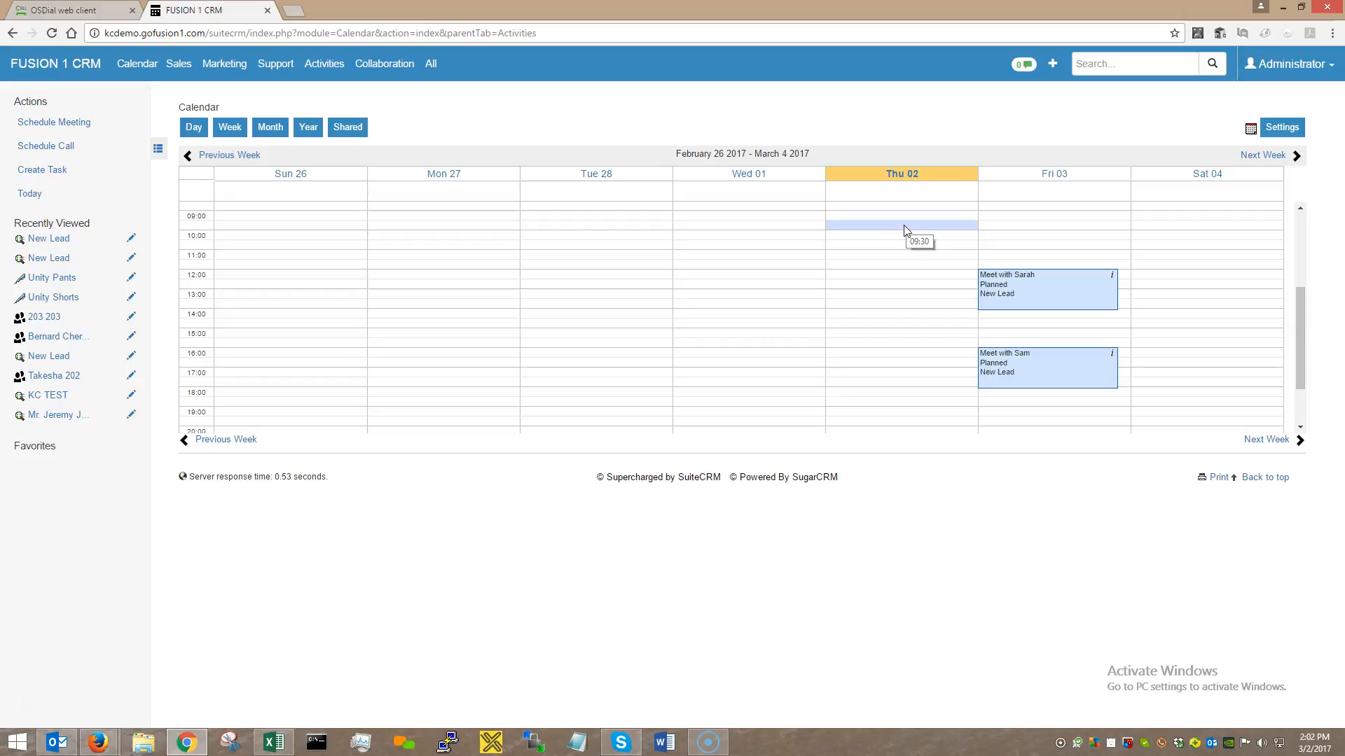
{"action": "left_click", "coordinate": [983, 228]}
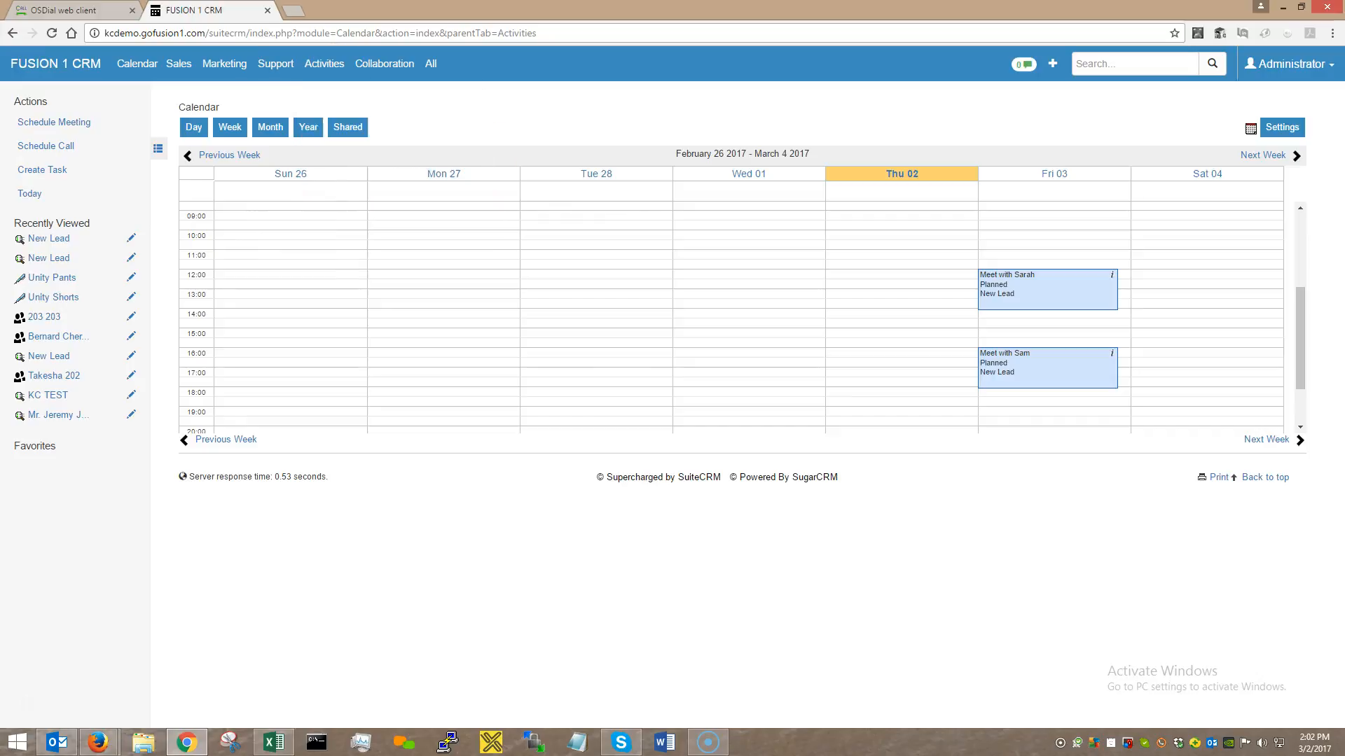
Hang up the customer and submit the call disposition APPT - Appointment Set.
{"action": "left_click", "coordinate": [49, 10]}
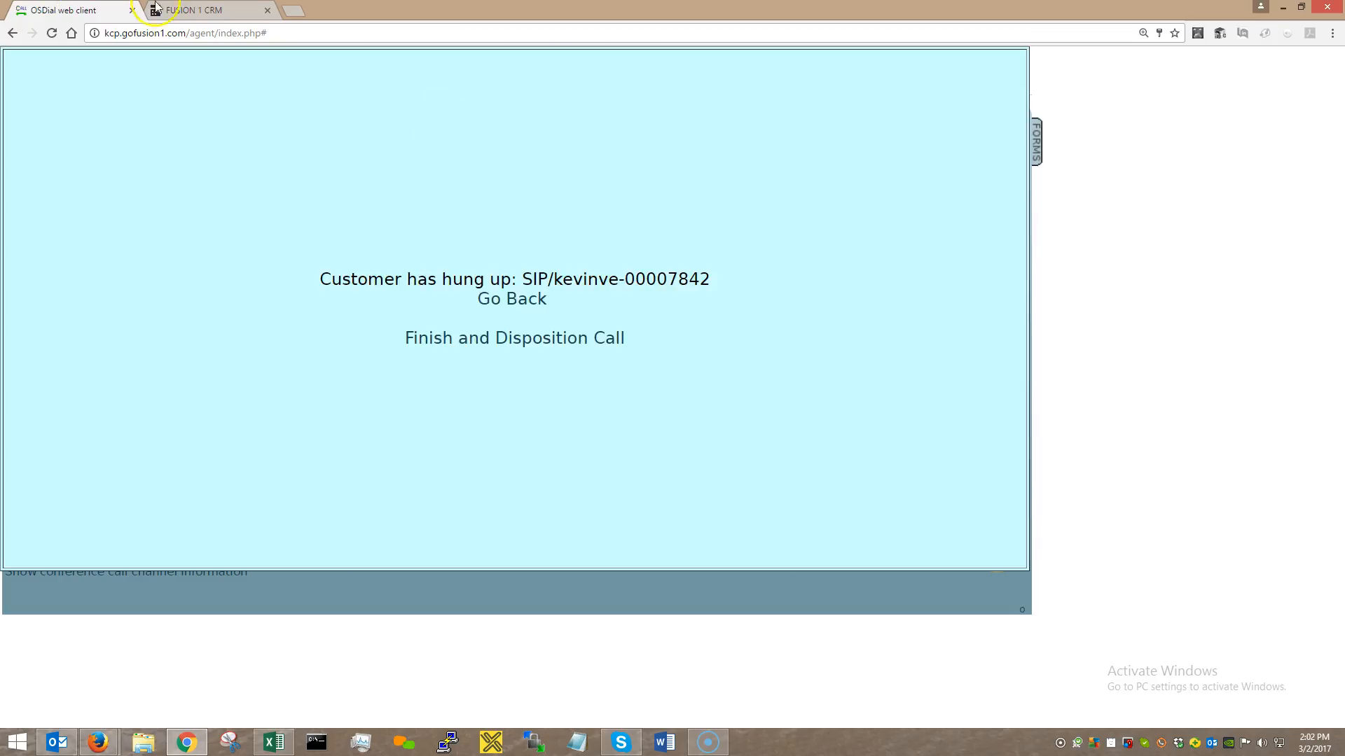
{"action": "left_click", "coordinate": [512, 299]}
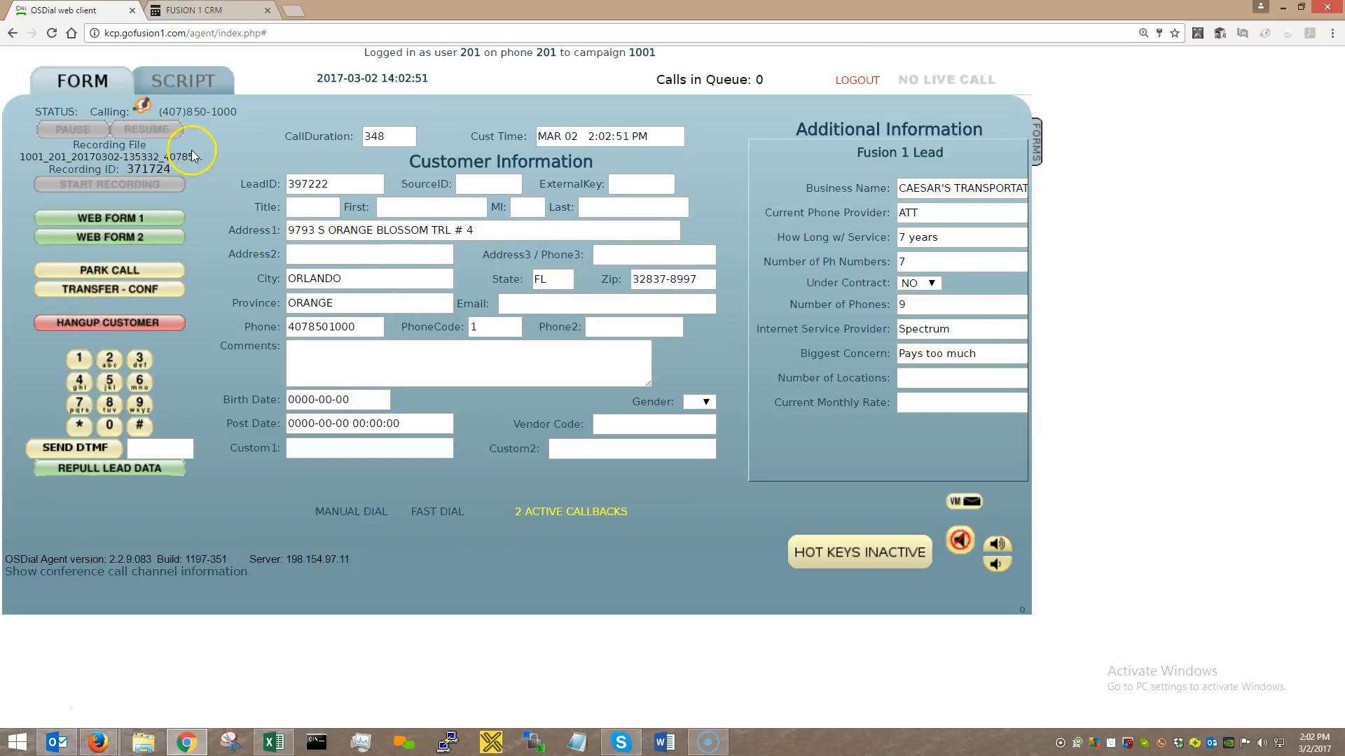
{"action": "left_click", "coordinate": [67, 324]}
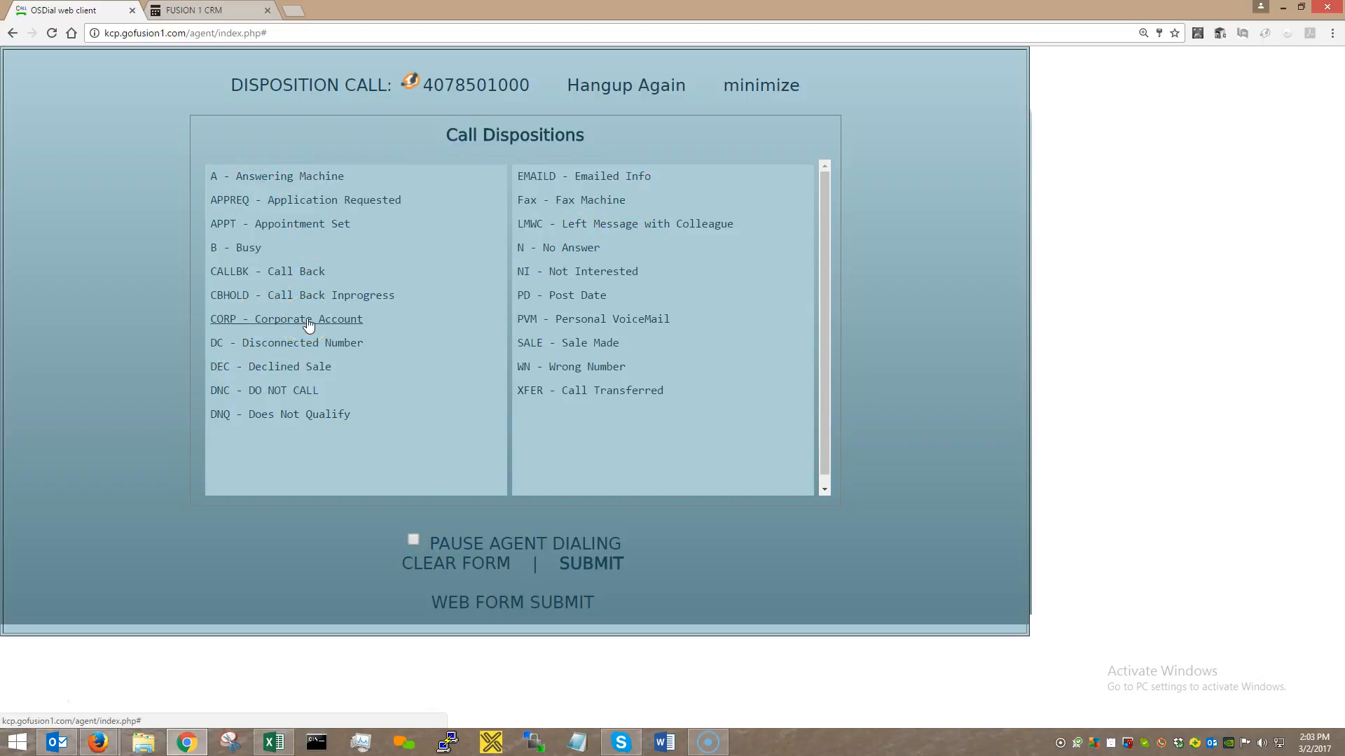
{"action": "left_click", "coordinate": [306, 229]}
{"action": "left_click", "coordinate": [303, 225]}
{"action": "left_click", "coordinate": [305, 227]}
{"action": "left_click", "coordinate": [307, 227]}
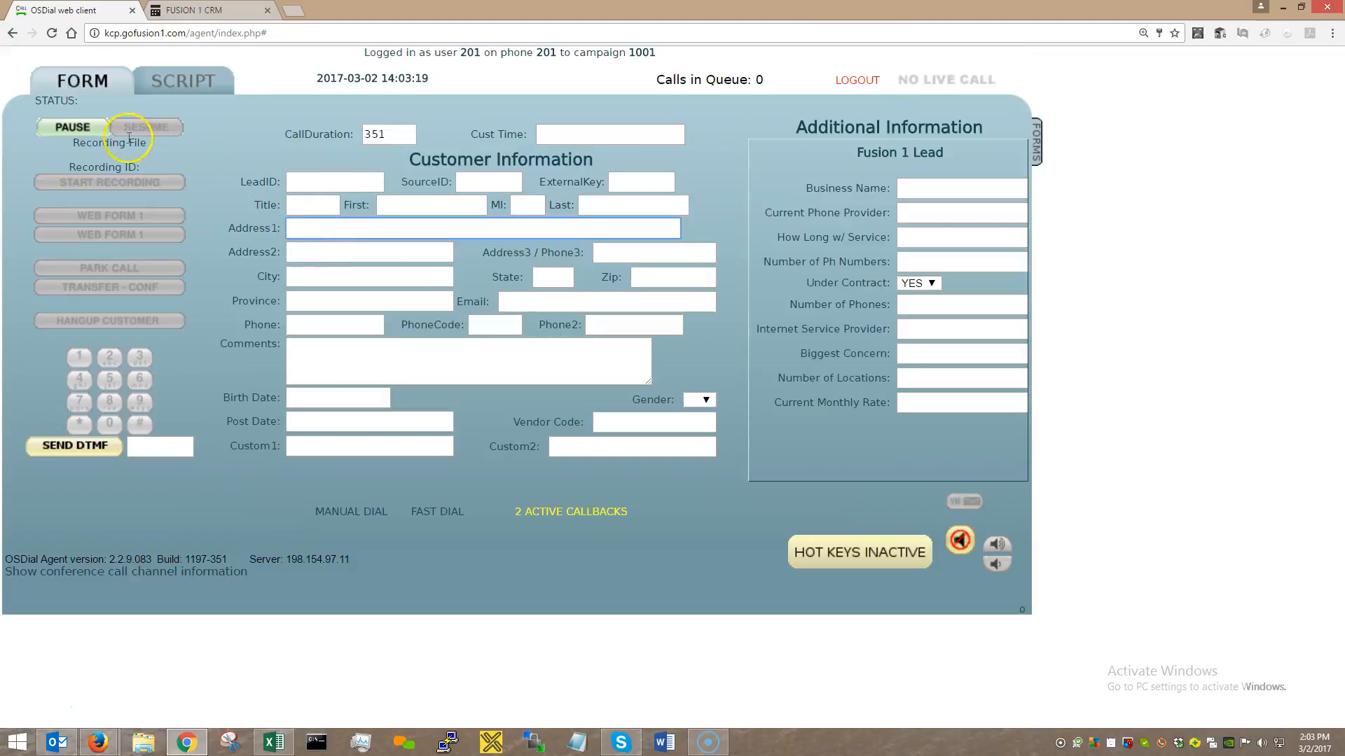
Put the agent on PAUSE so RESUME becomes active and no calls arrive.
{"action": "left_click", "coordinate": [282, 157]}
{"action": "left_click", "coordinate": [133, 129]}
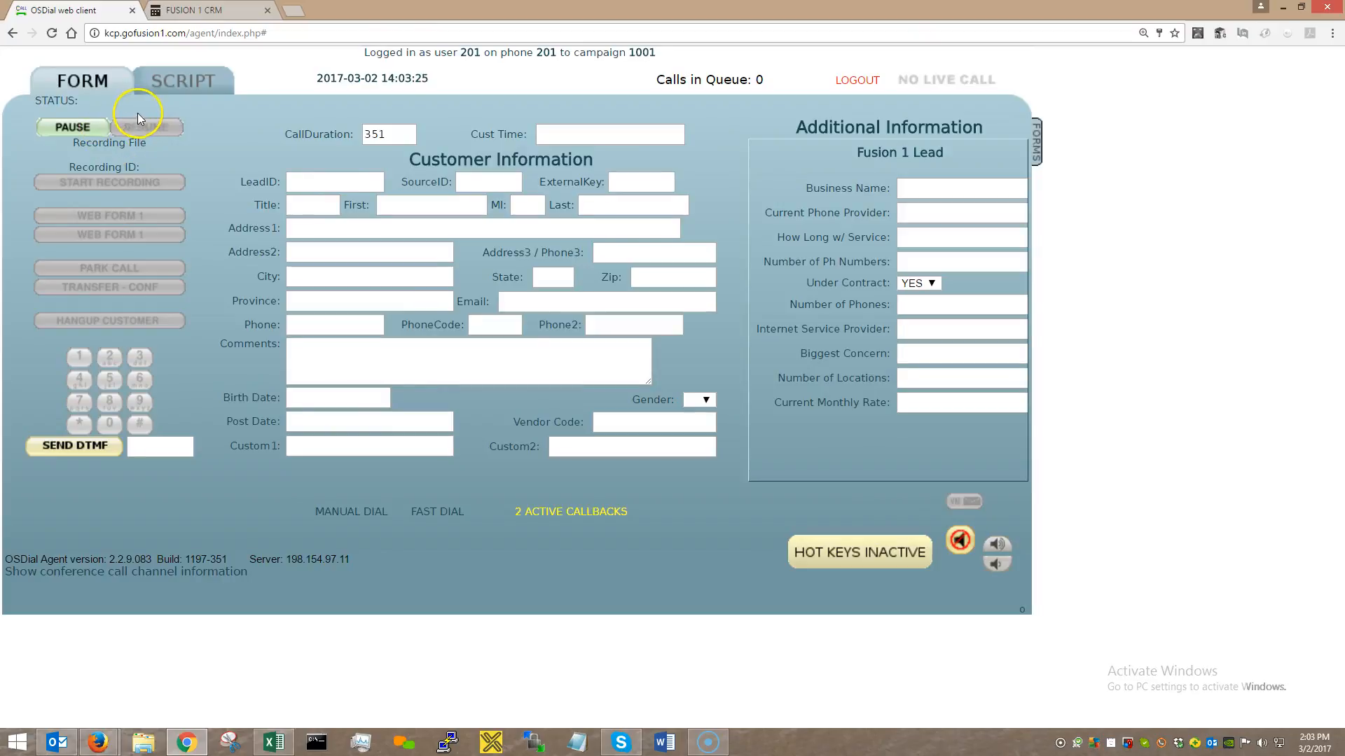
{"action": "left_click", "coordinate": [89, 129]}
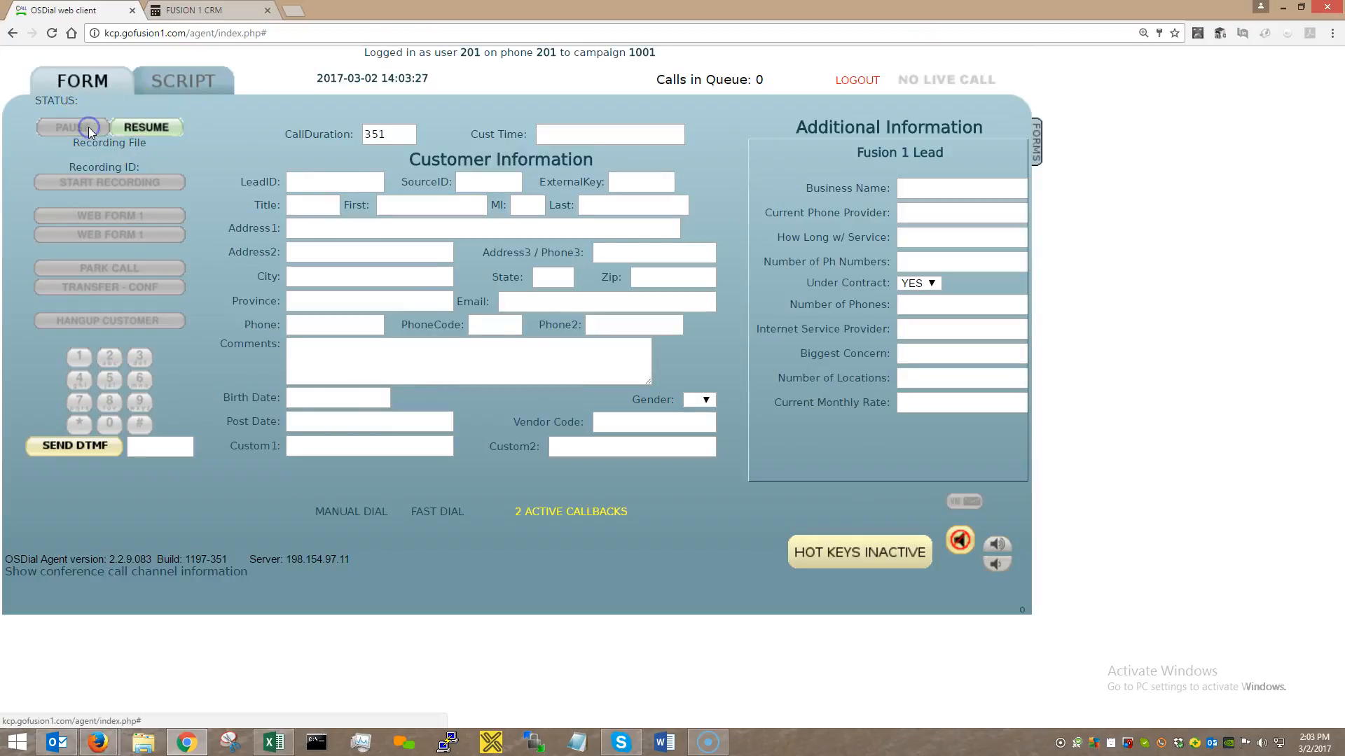